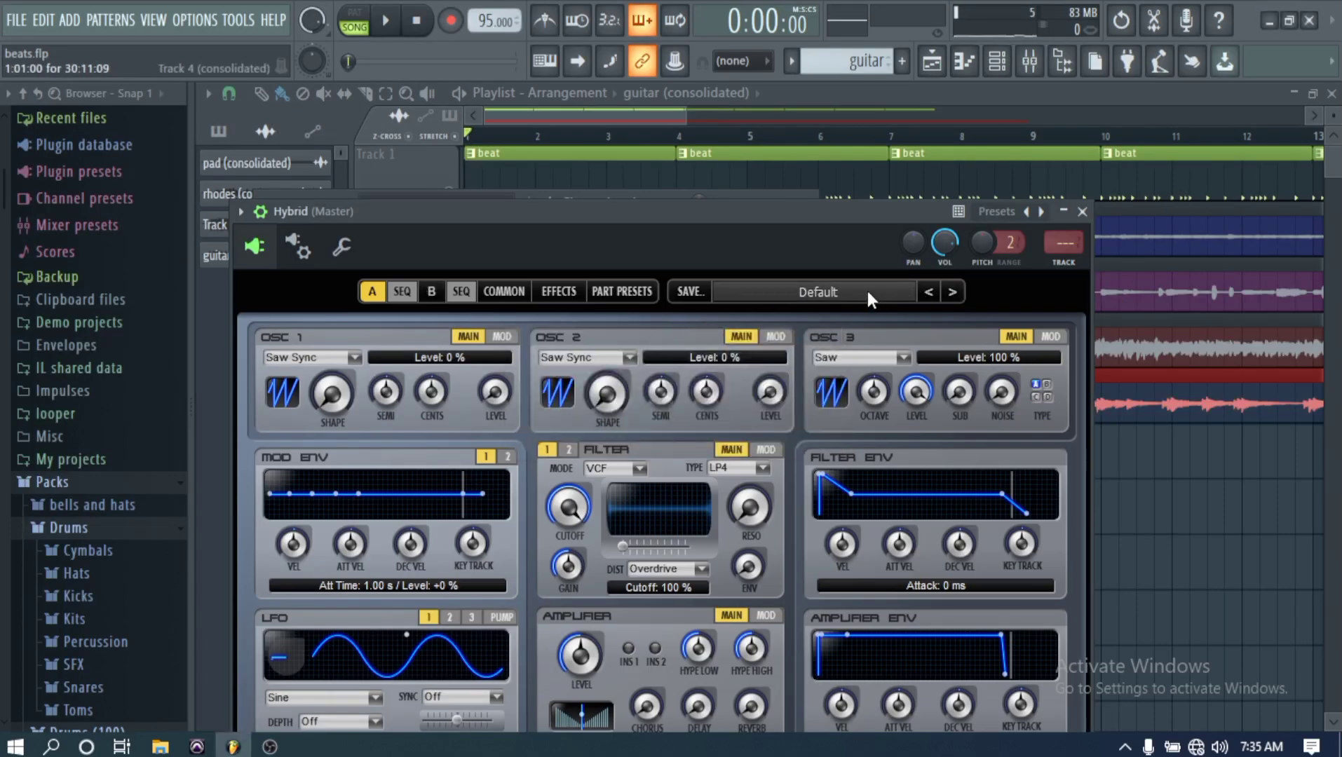
Load the 05 Big Kick Bass preset from 13 Basic Basses in Hybrid and close the plugin window
drag(747, 210, 735, 133)
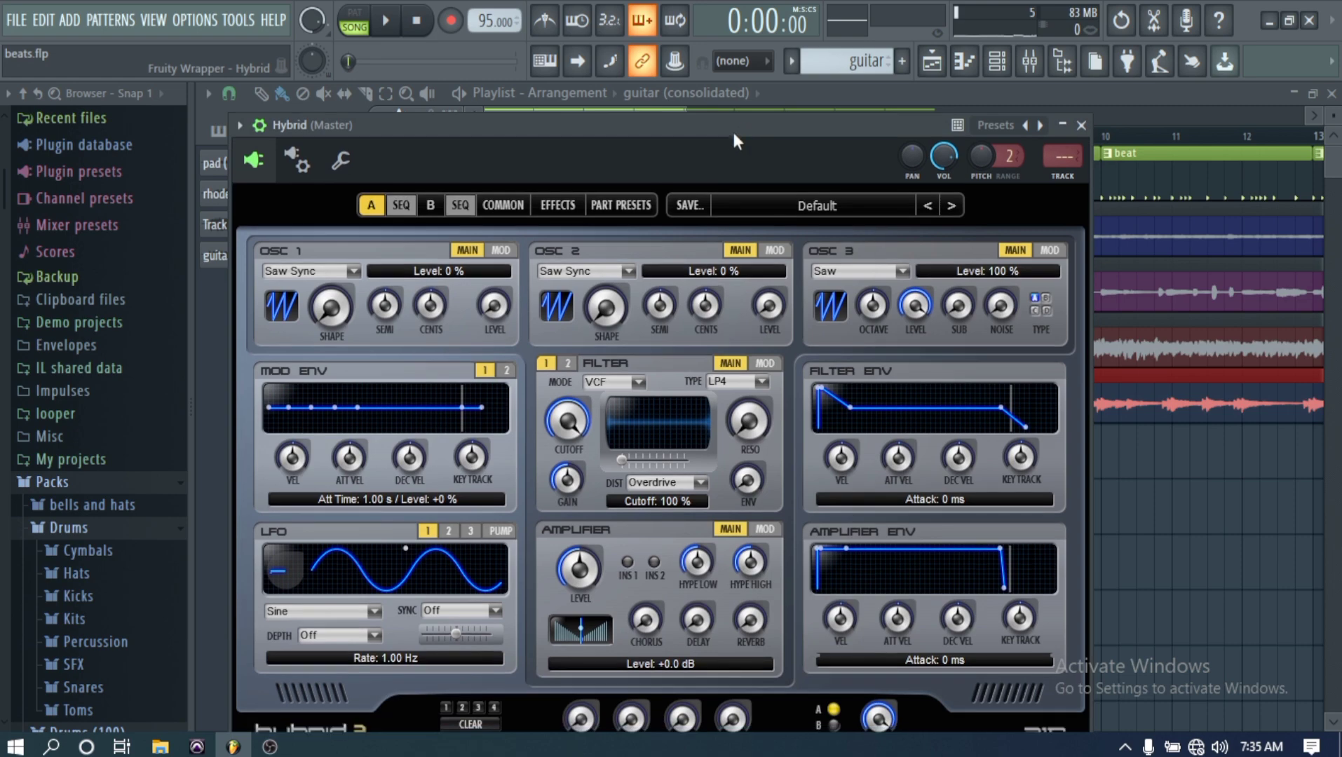
click(835, 209)
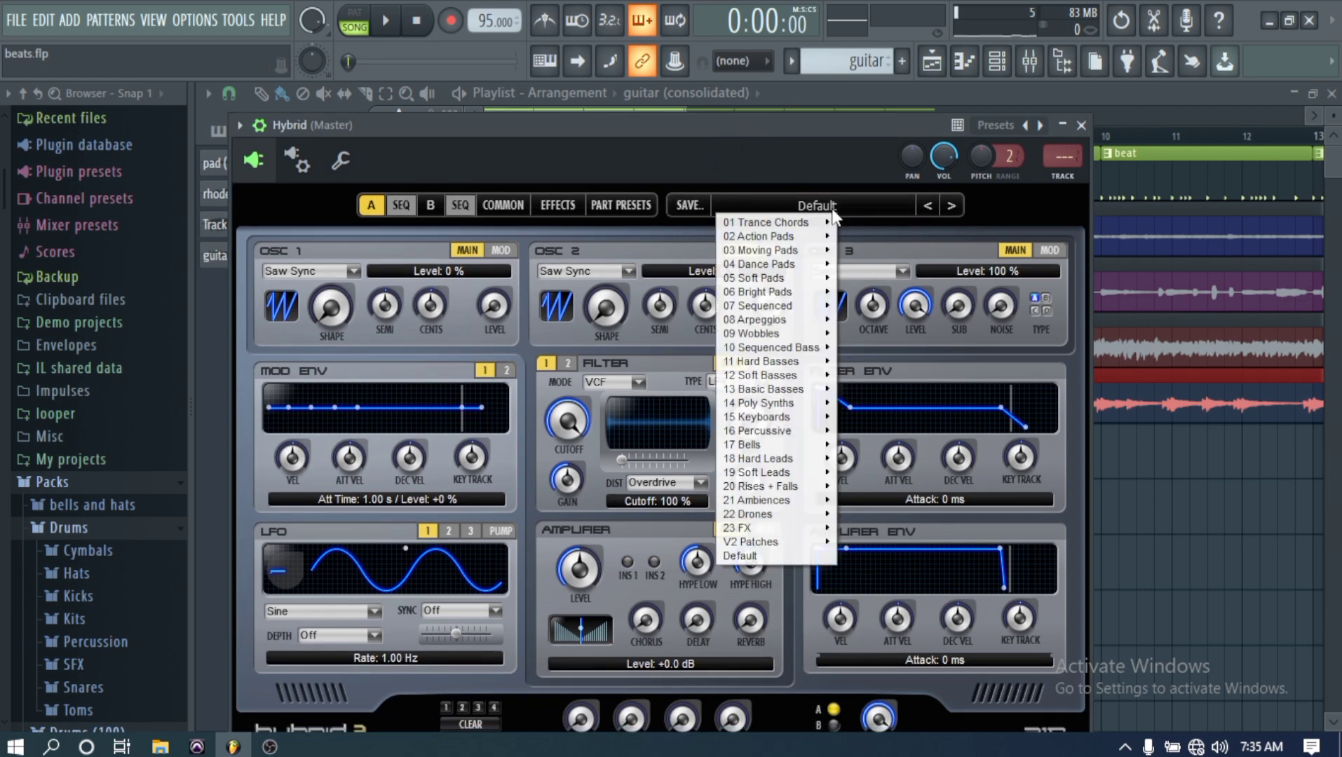
mouse_move(792, 382)
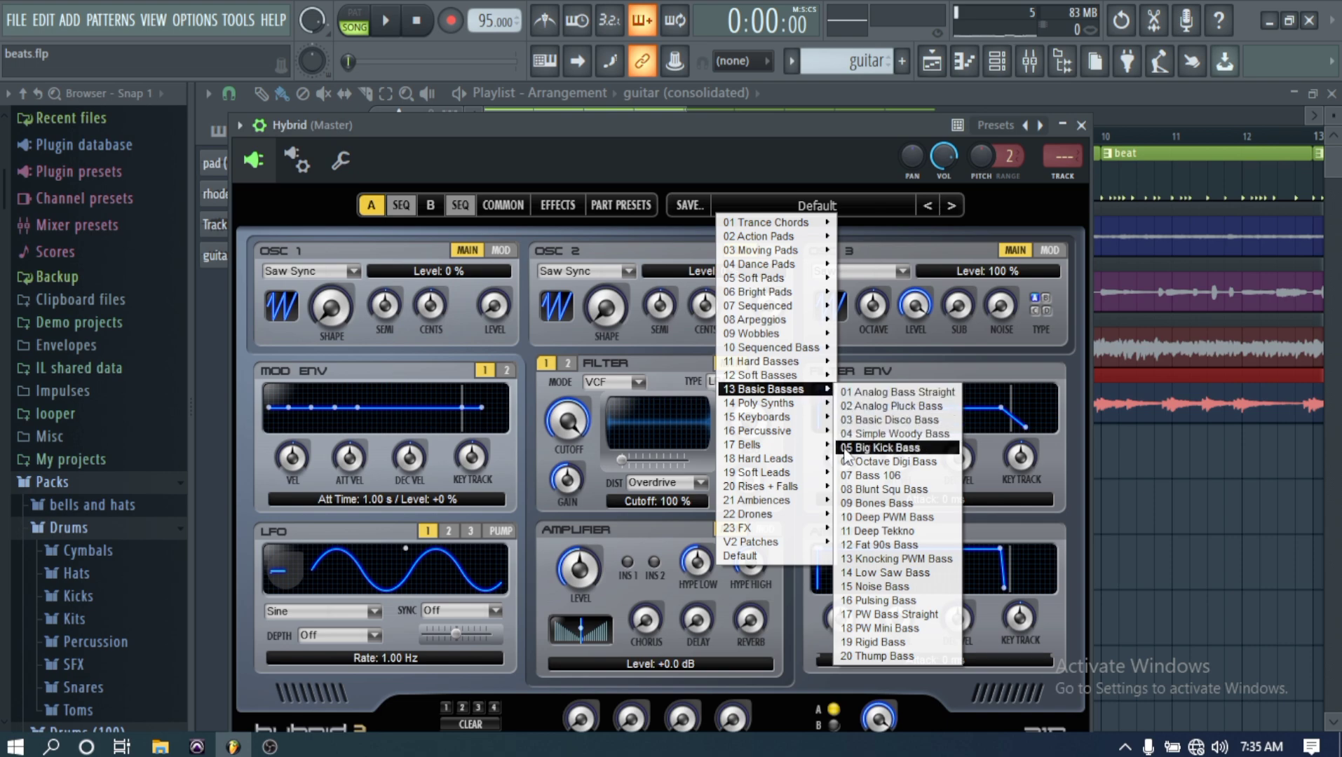
click(870, 449)
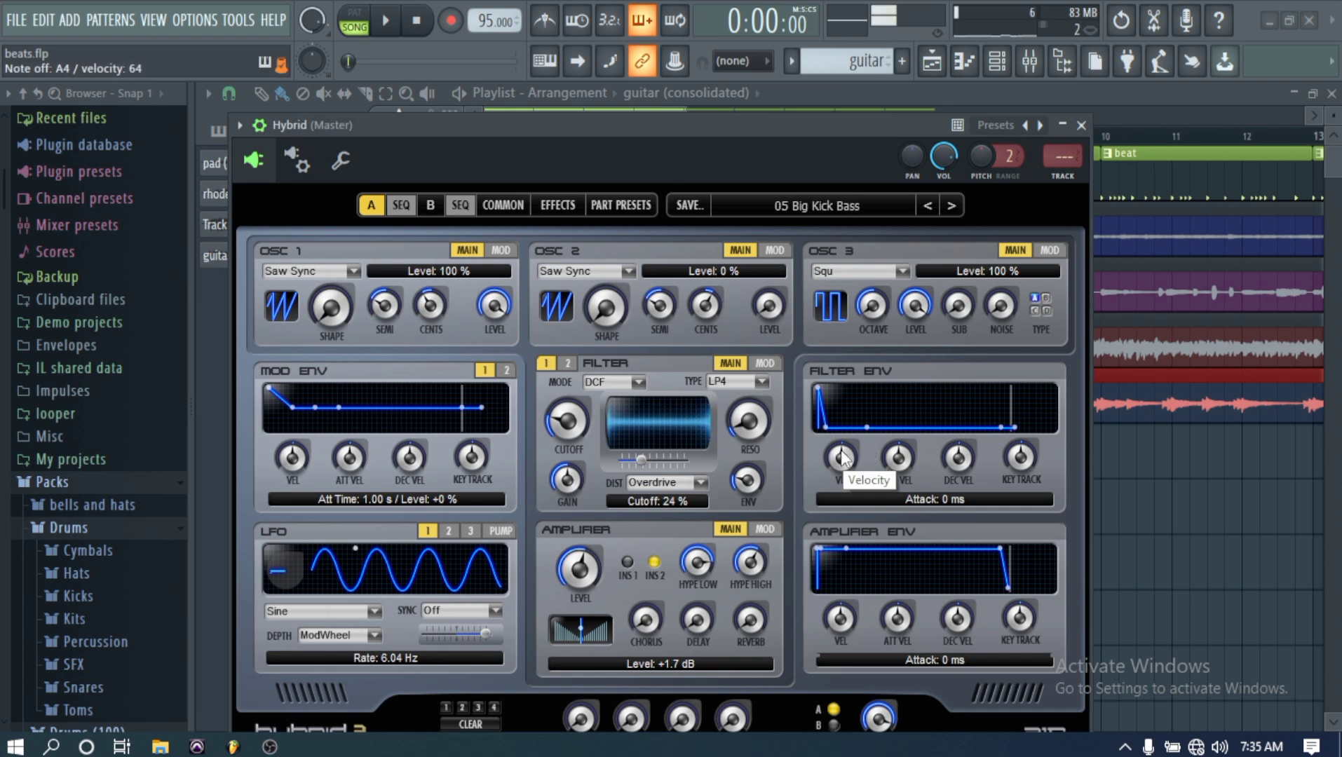
click(1081, 125)
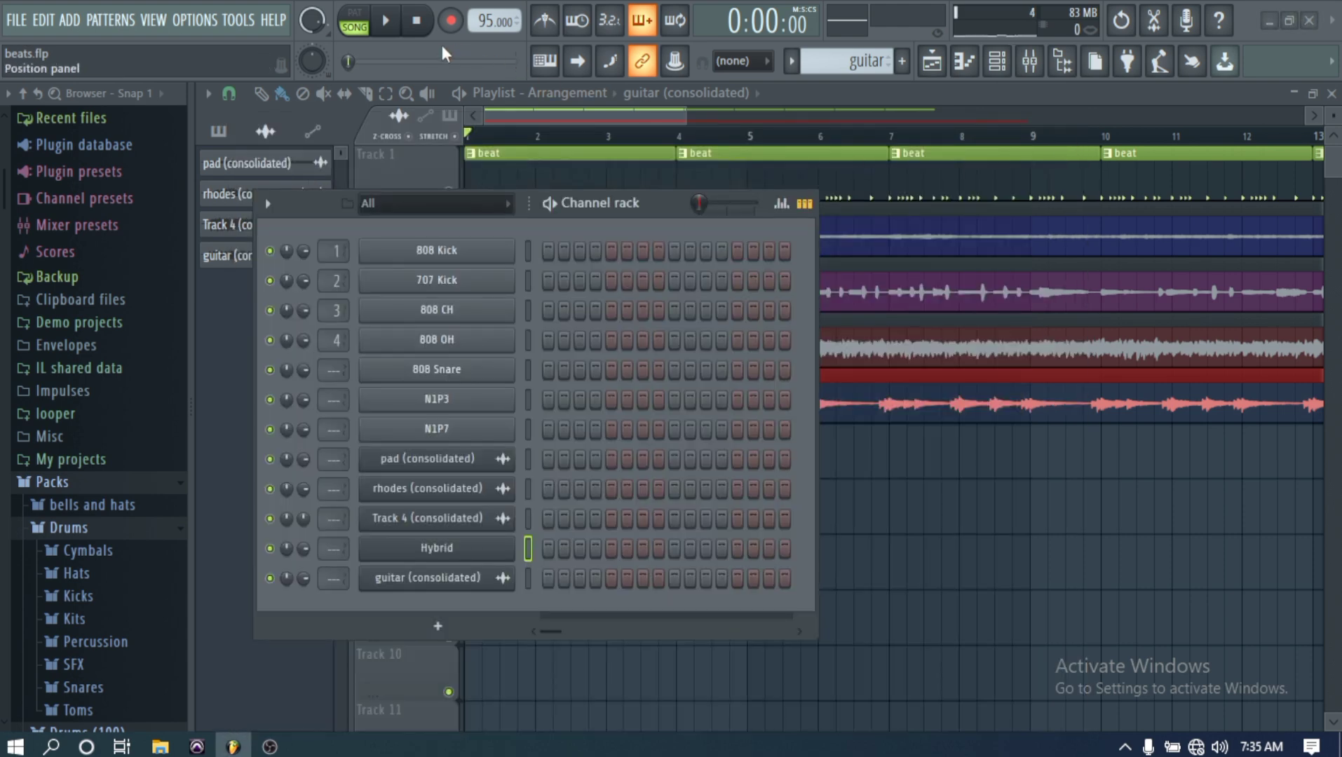
Create a new pattern named "bass" and place it on Track 6 at bar 3 of the playlist
click(901, 61)
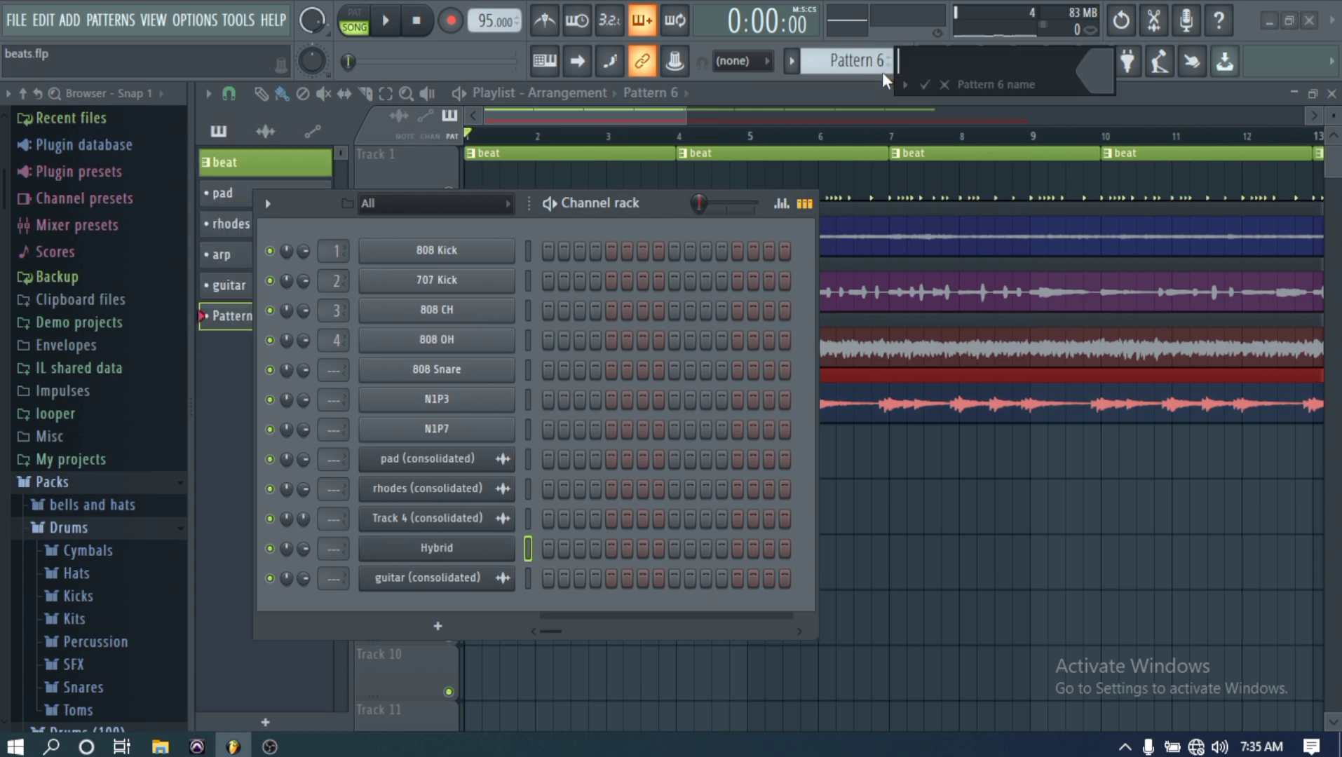
text(bass)
key(Return)
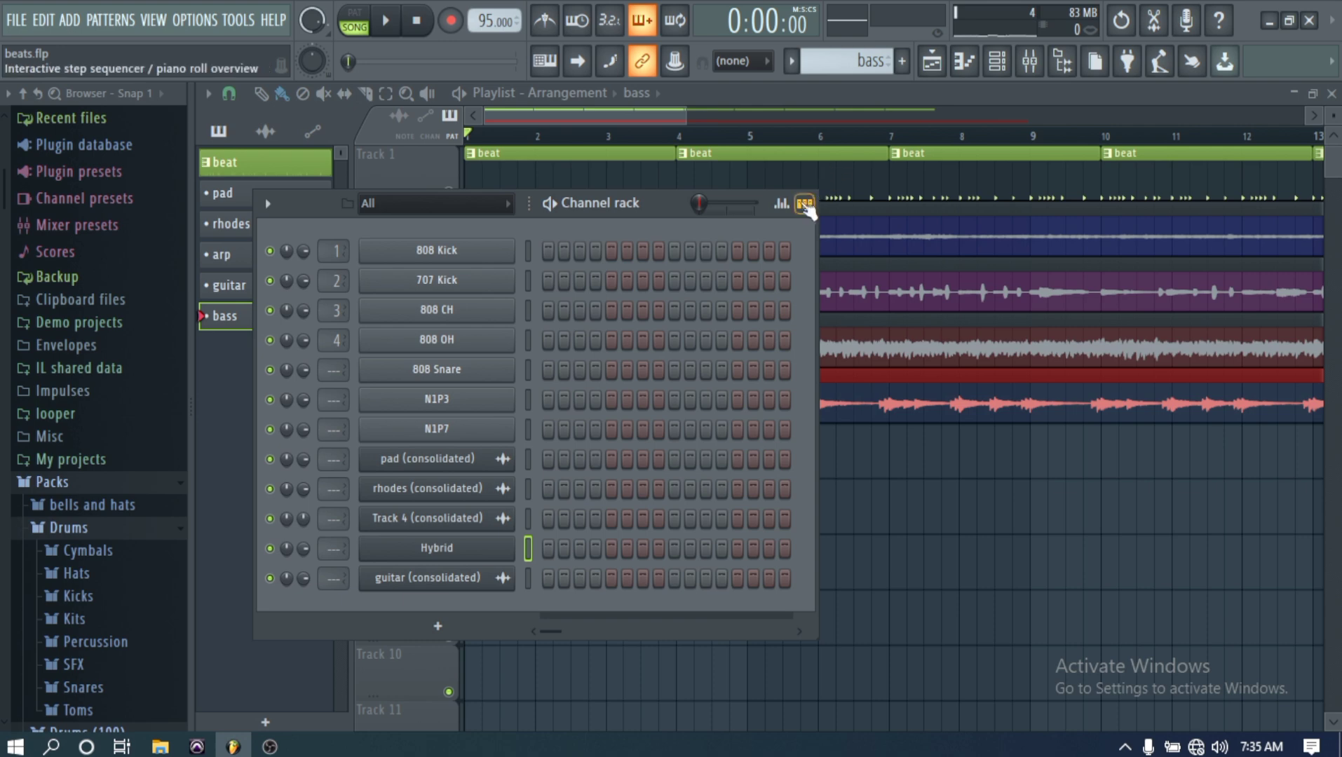
click(1001, 71)
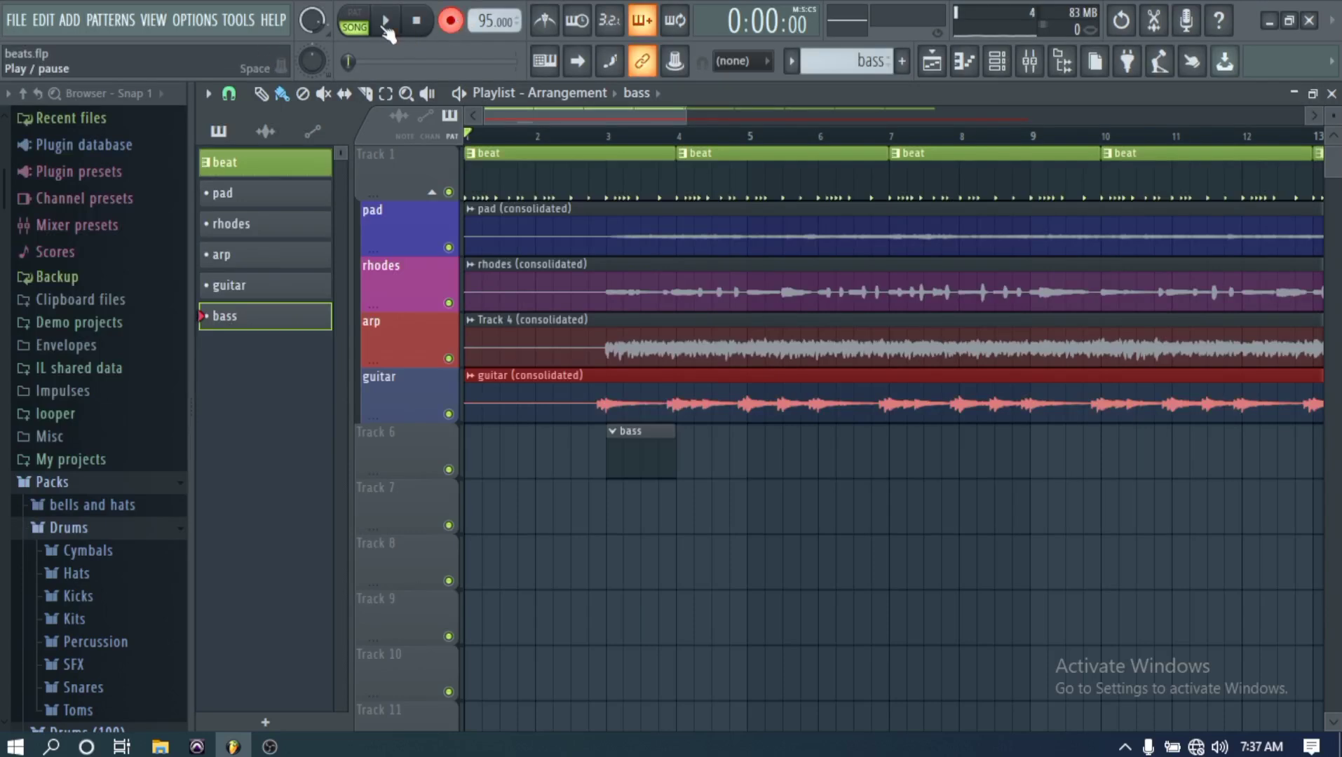
Record the bass line into the bass pattern while the song plays
click(385, 23)
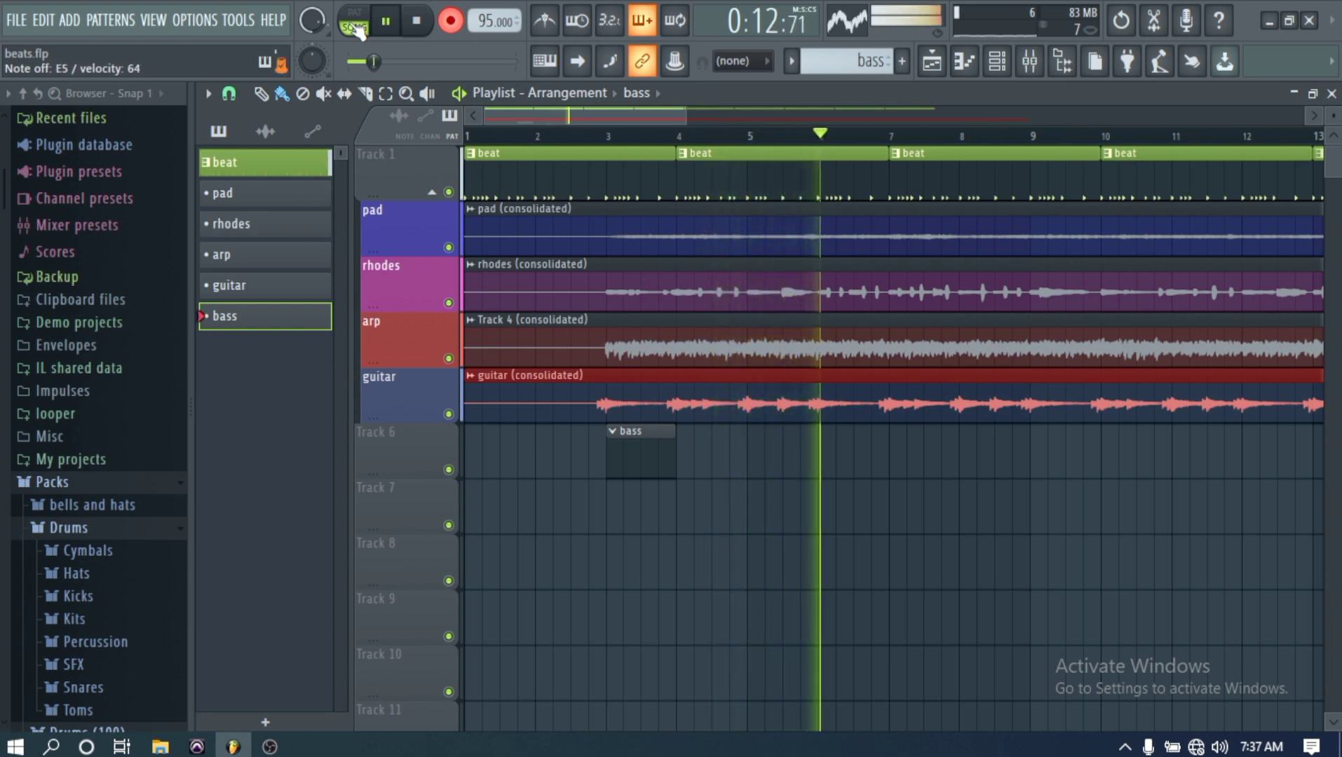
key(space)
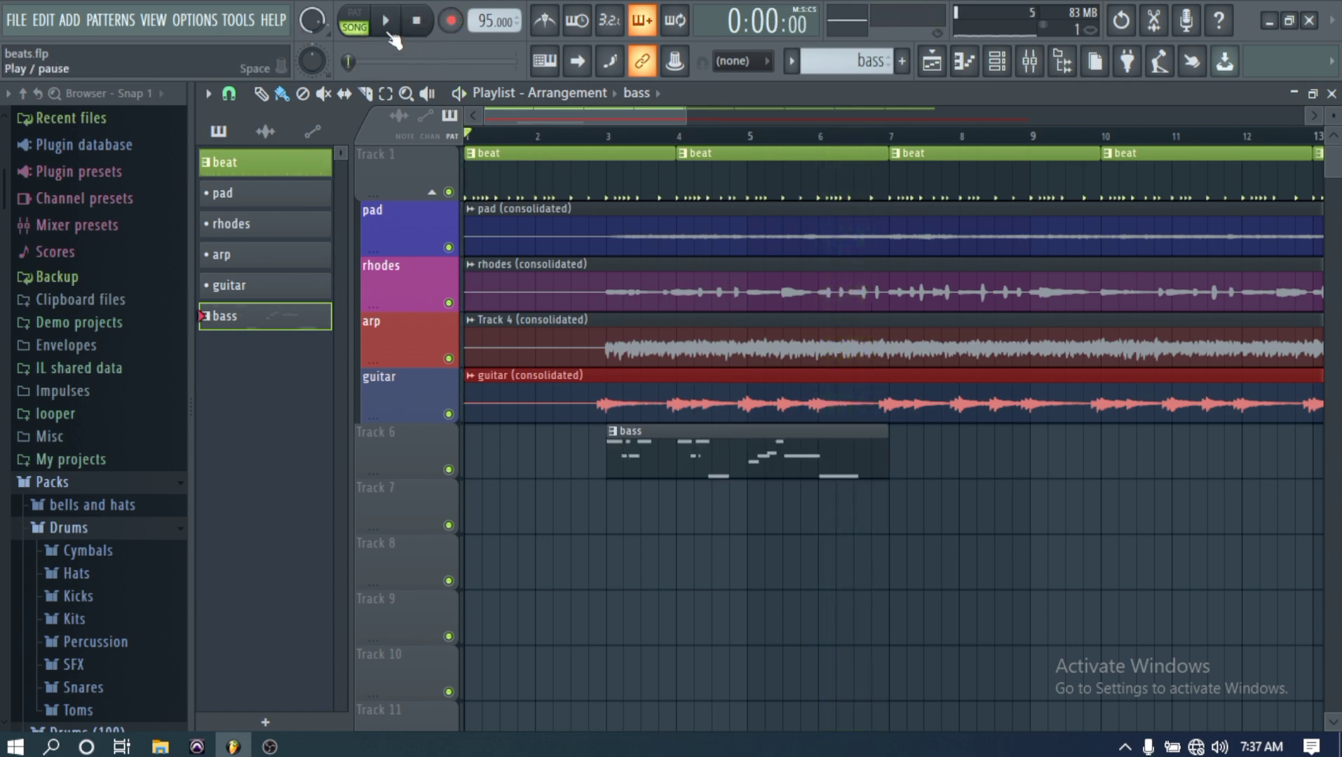
Save the project and play the song back with the recorded bass
click(386, 22)
click(15, 20)
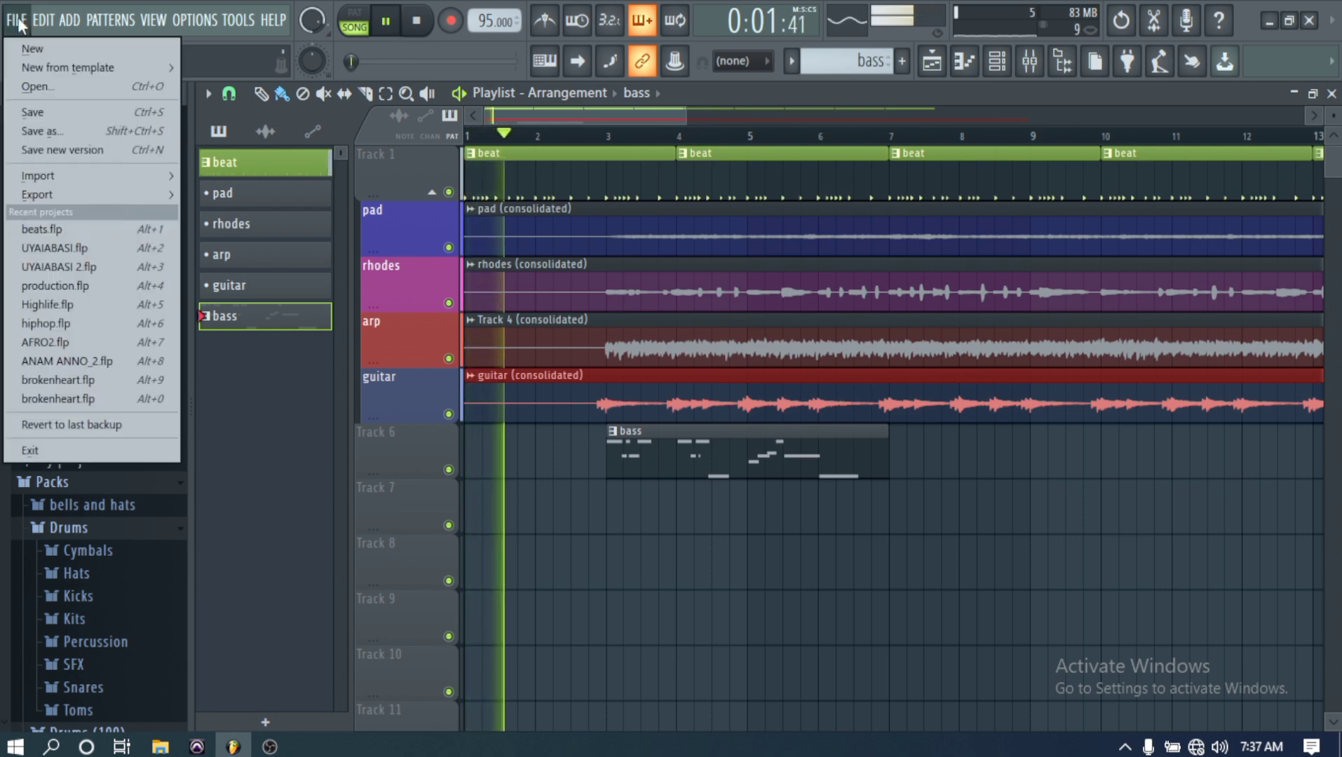
click(65, 115)
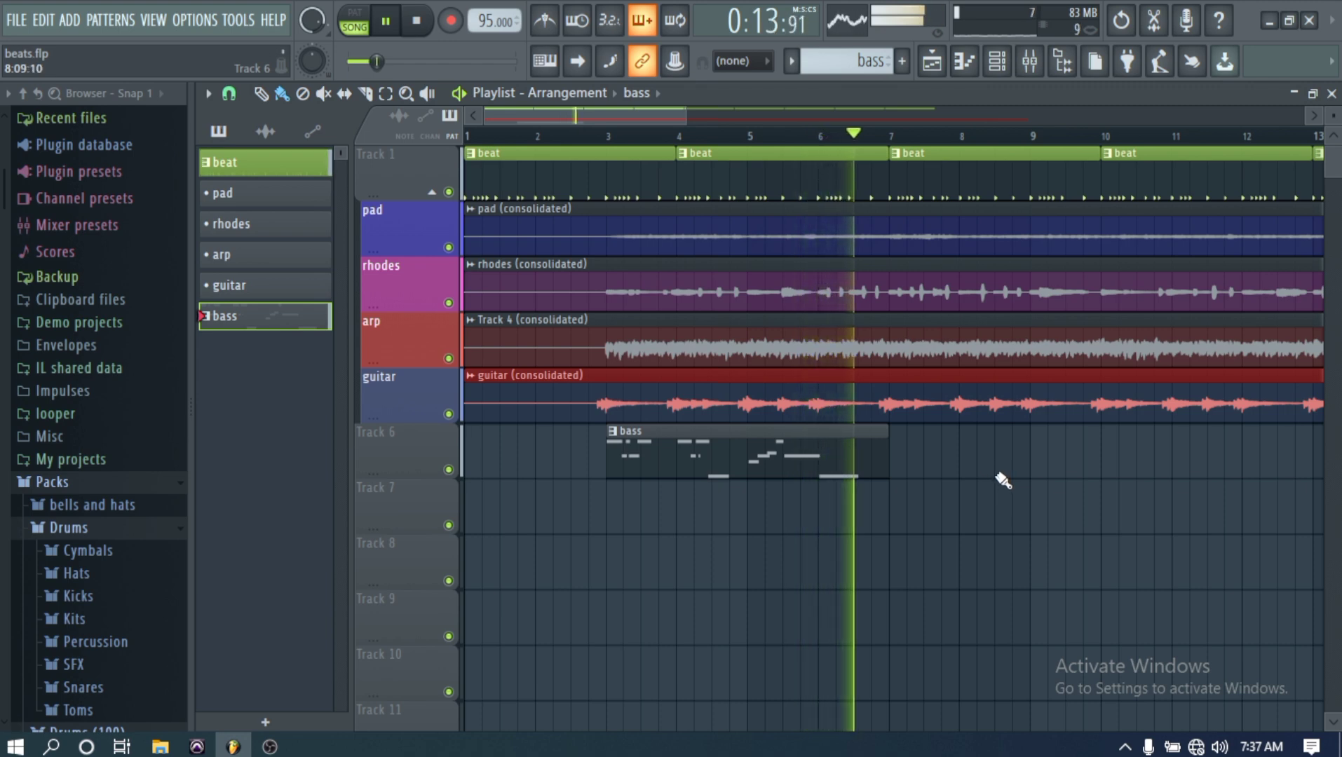
key(space)
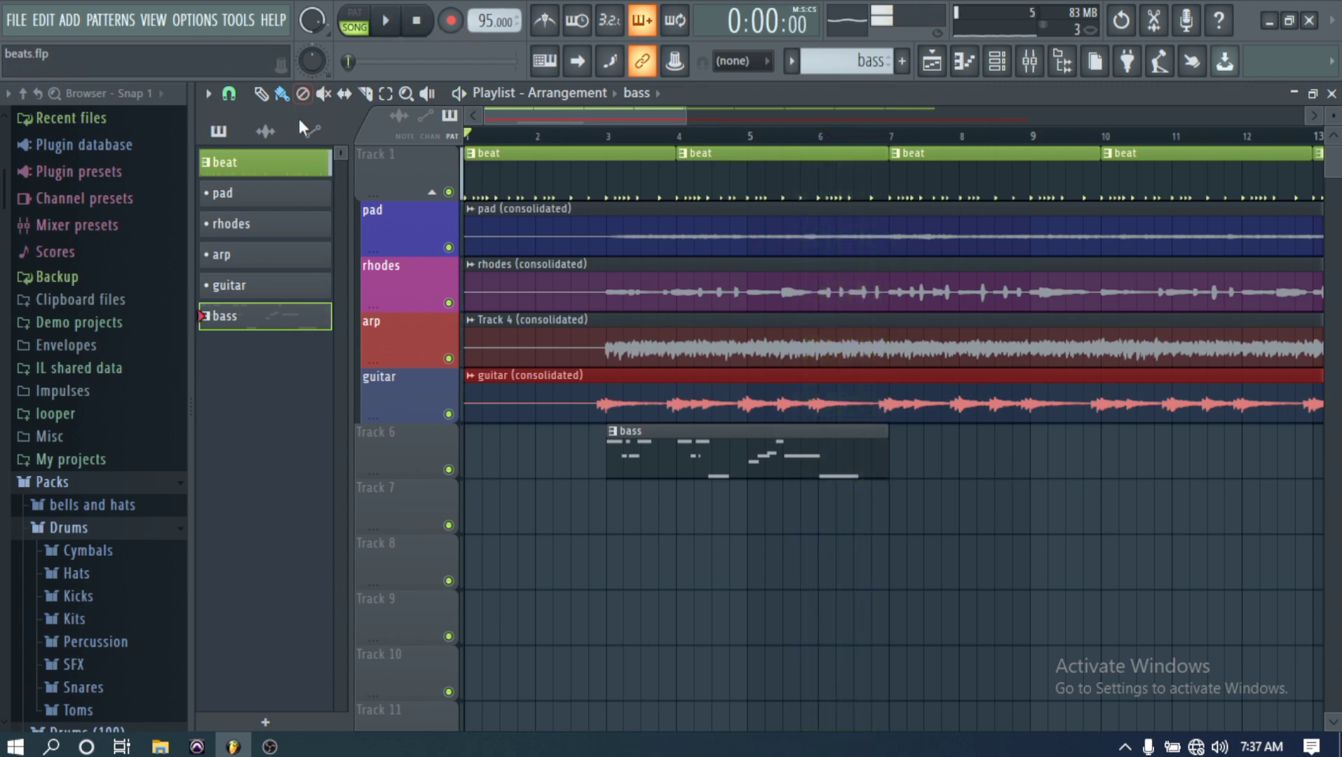
Slice the bass clip on Track 6 at bar 6 and delete the part after the cut
click(371, 96)
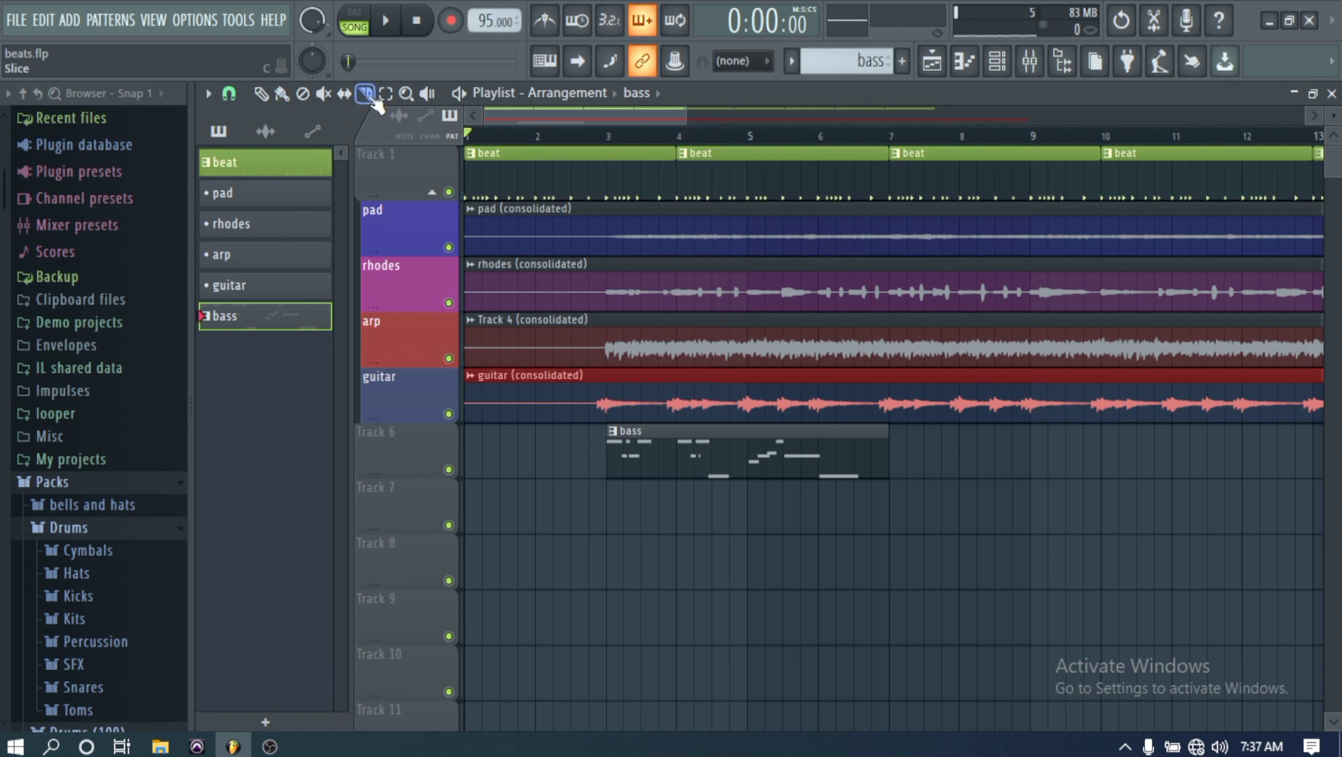
drag(684, 124, 584, 94)
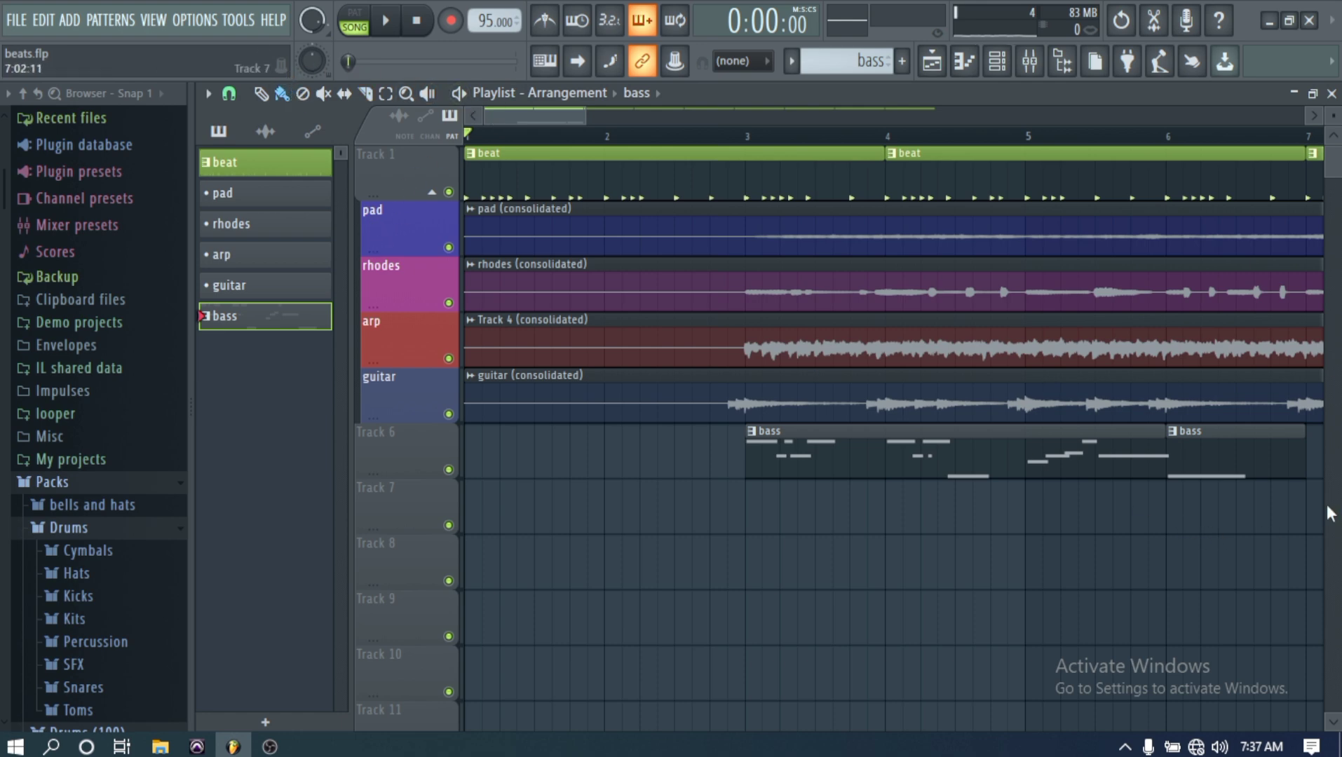
right_click(1263, 467)
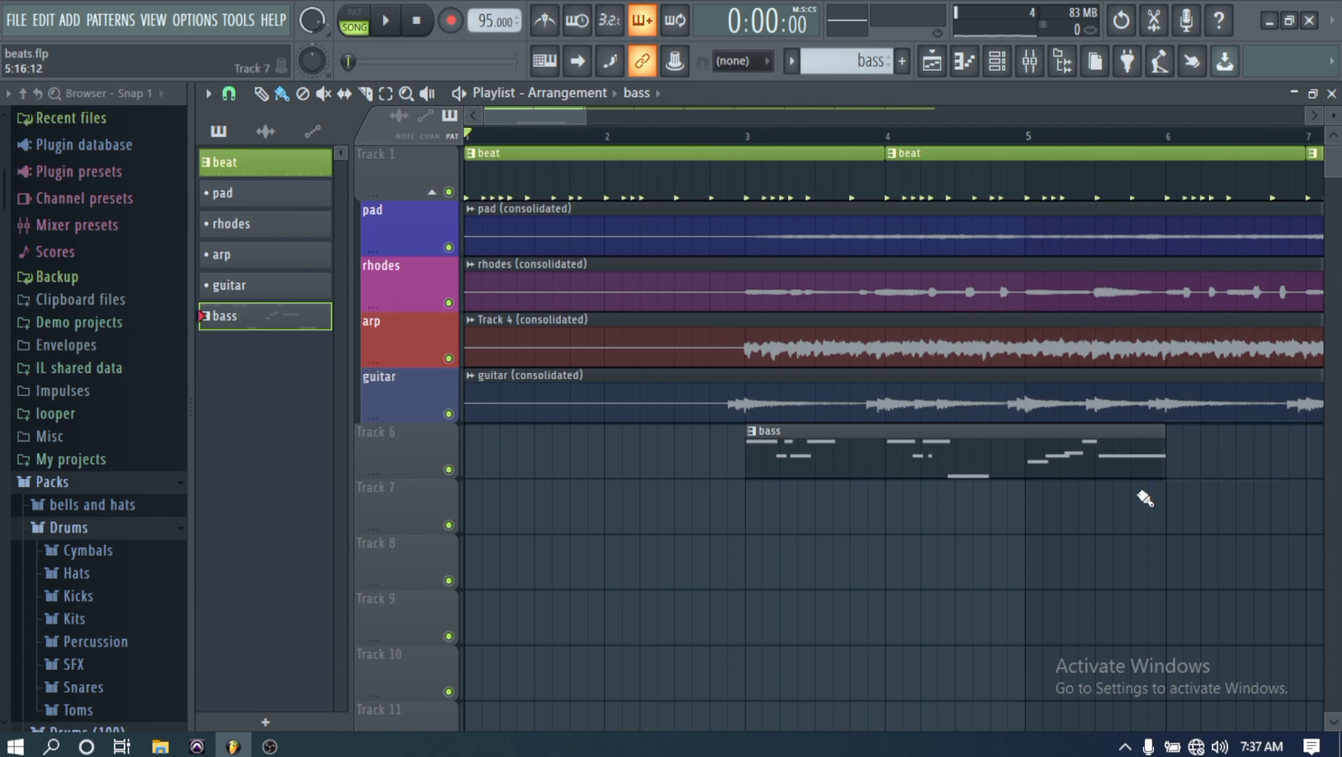
Open the bass clip's notes in the piano roll and listen to the song to check their timing
double_click(995, 466)
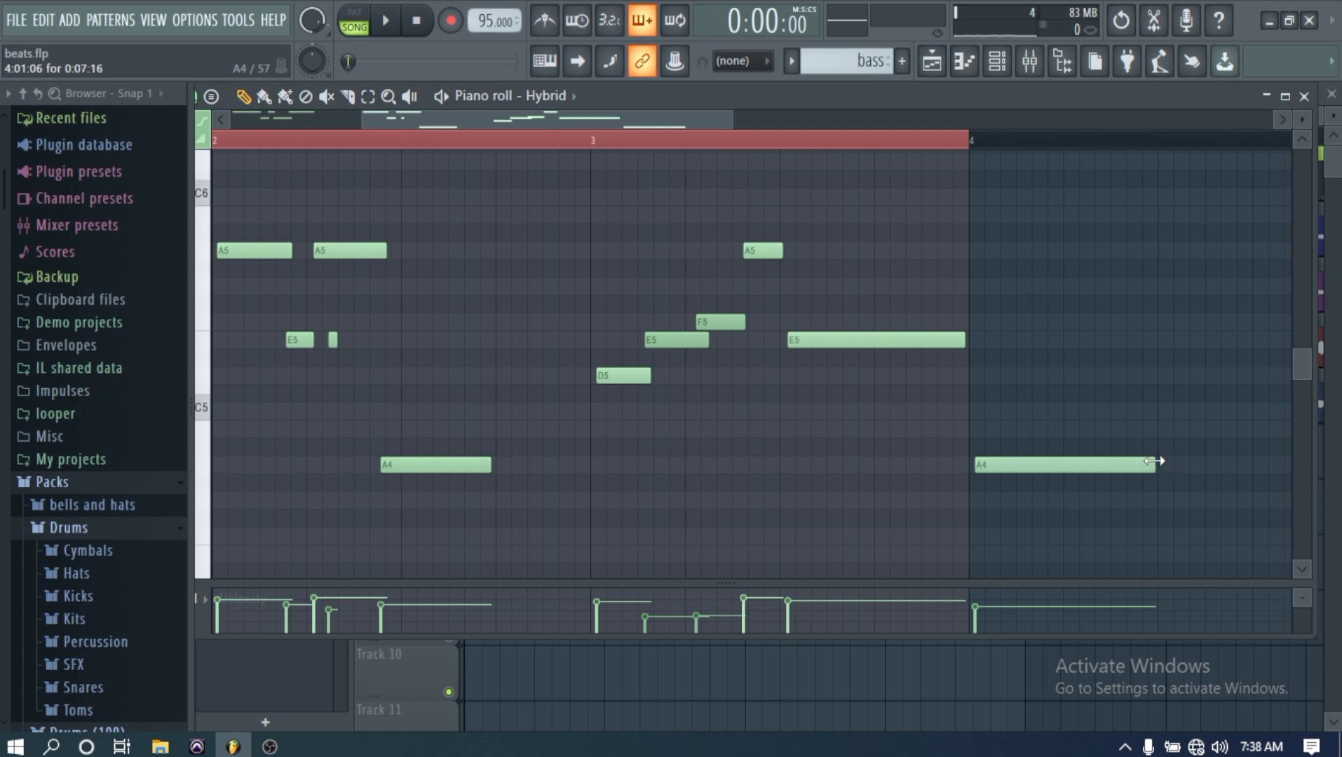
click(400, 24)
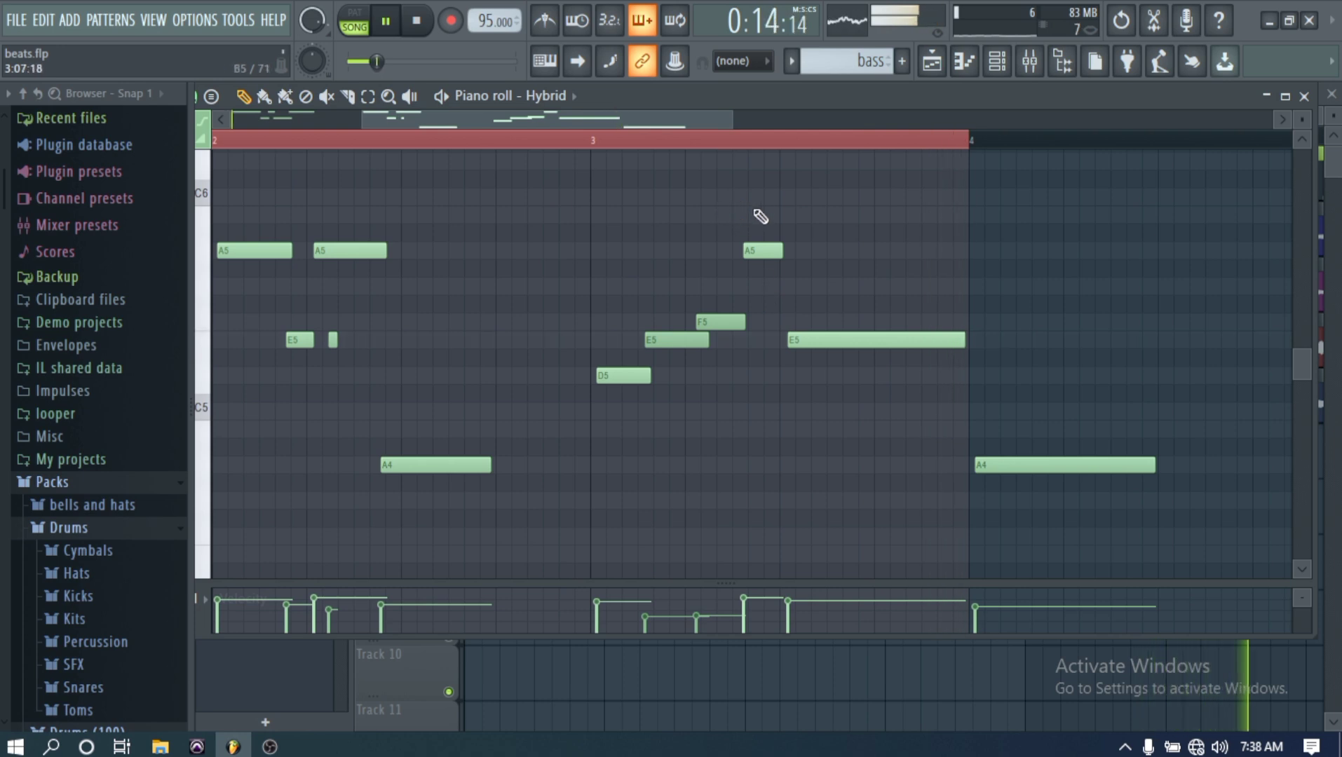
key(space)
scroll(646, 214, up, 3)
scroll(646, 214, down, 3)
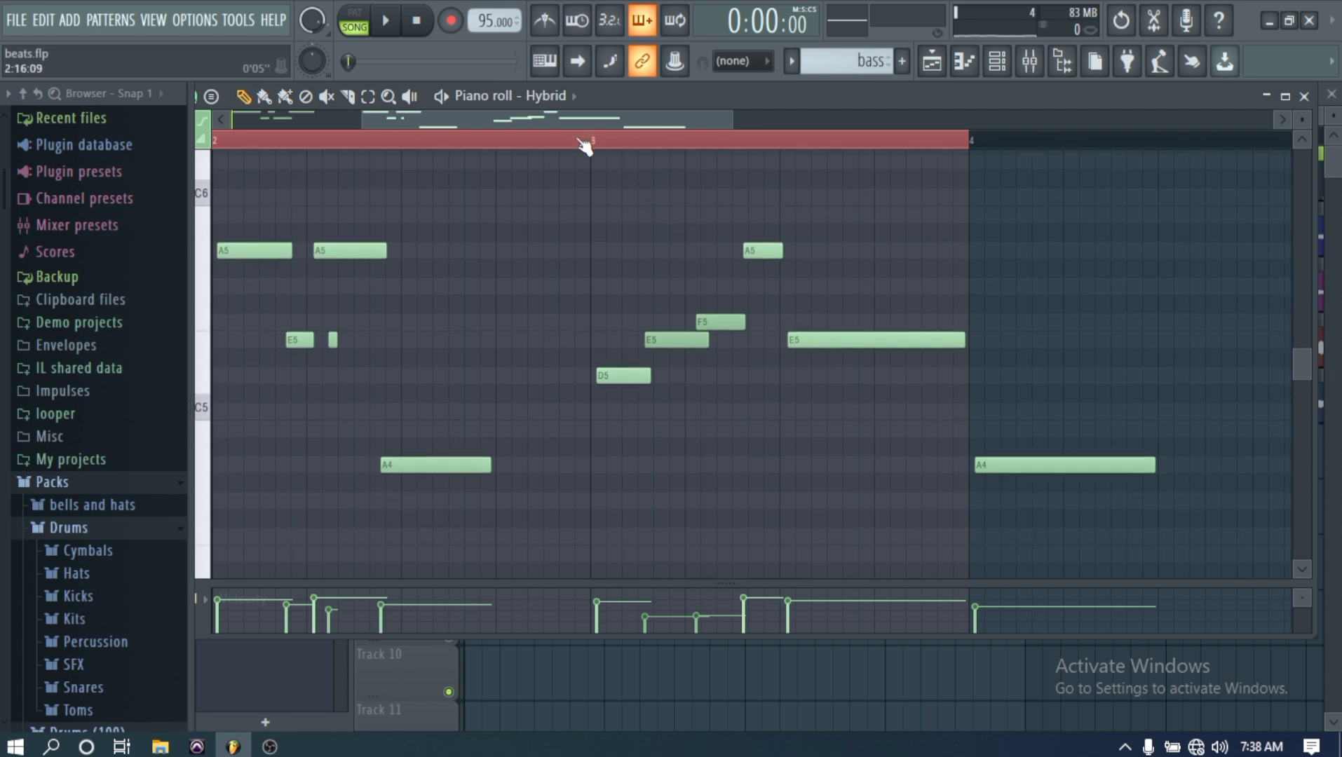
Shift the D5 note back to the start of bar 3, replaying from just before it to check the timing
key(space)
key(space)
key(space)
key(space)
key(space)
key(space)
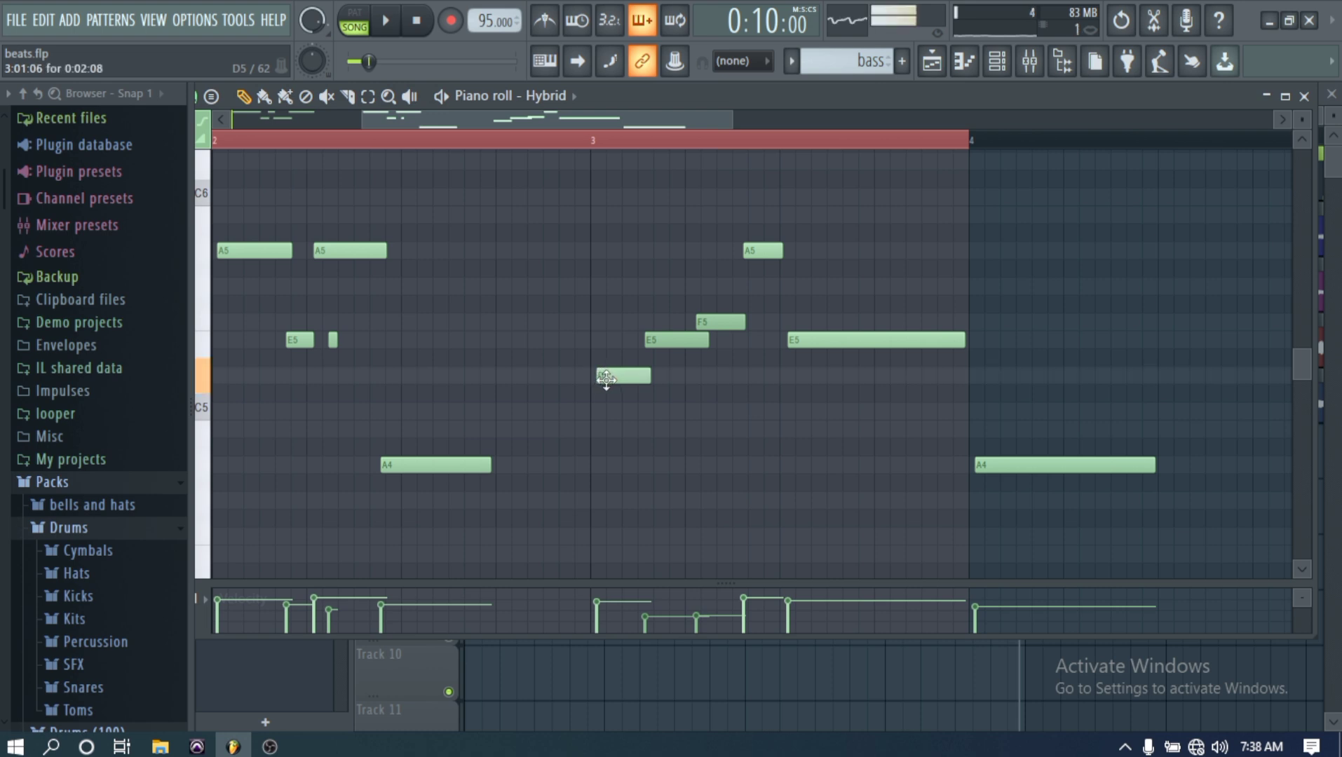
key(space)
key(space)
key(space)
key(space)
key(space)
key(space)
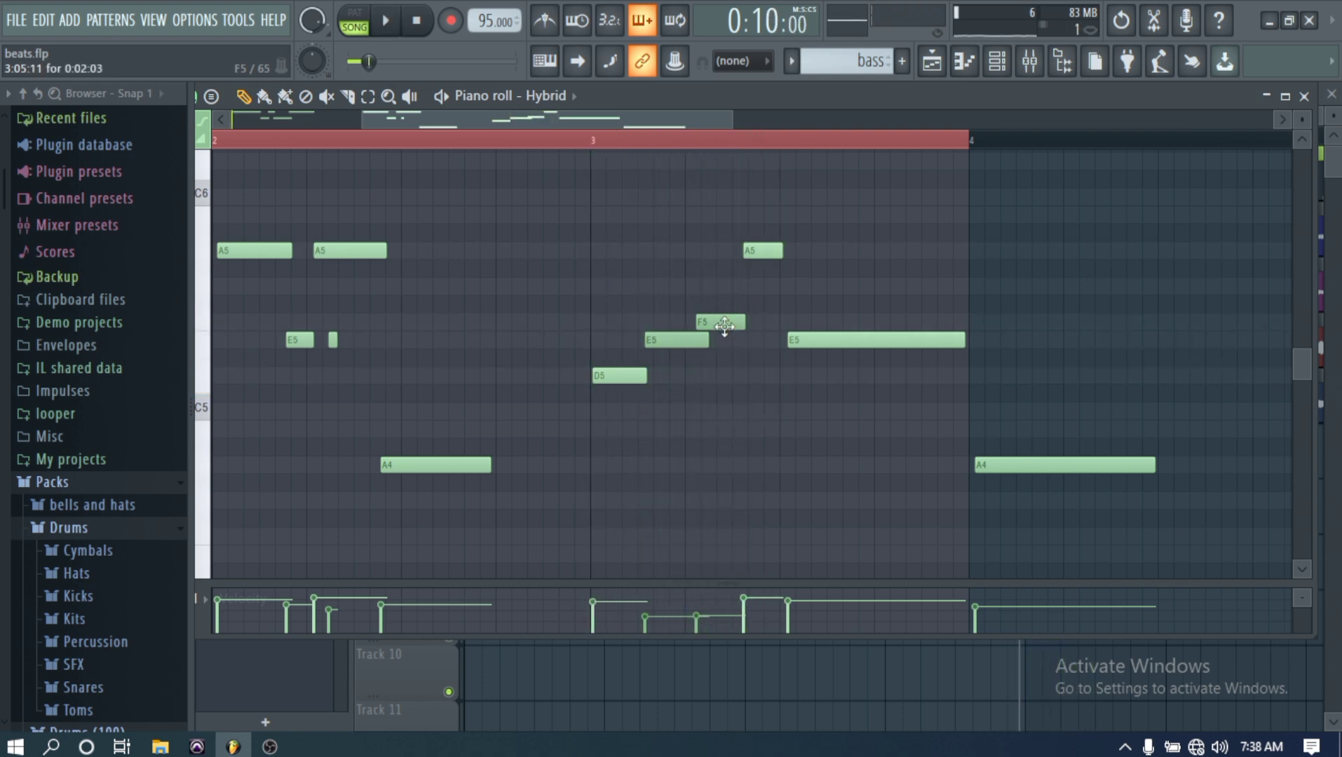
Try the F5 note in bar 3 at different positions during playback and settle it at 3:04:23
drag(724, 325, 727, 327)
key(space)
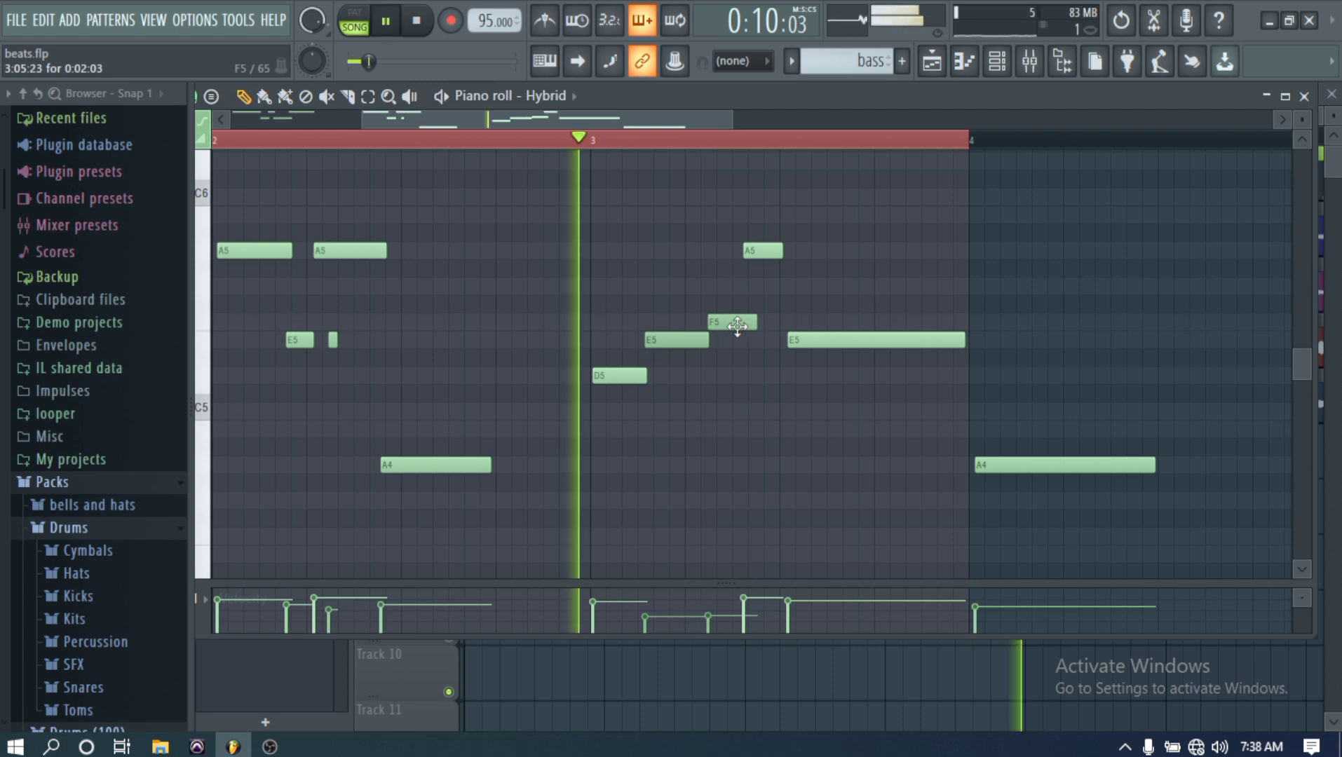
key(space)
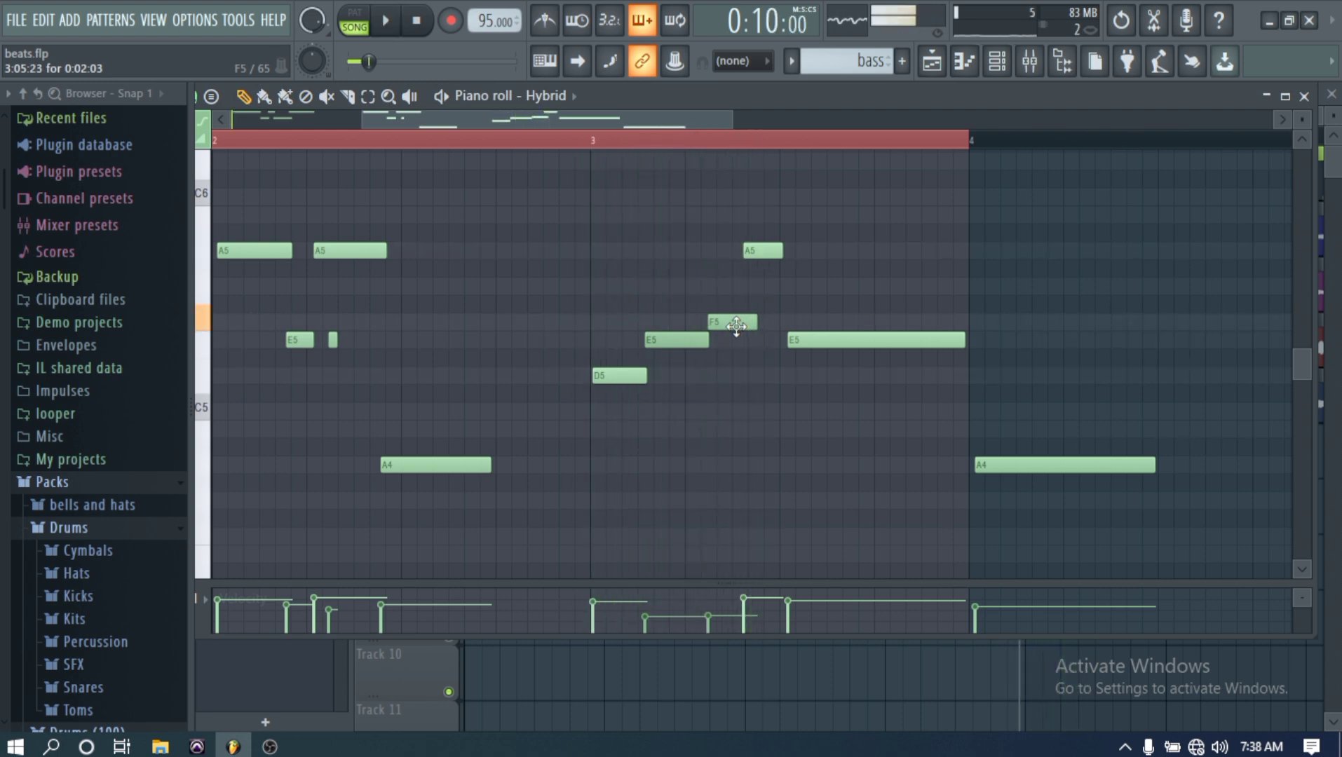
key(space)
key(space)
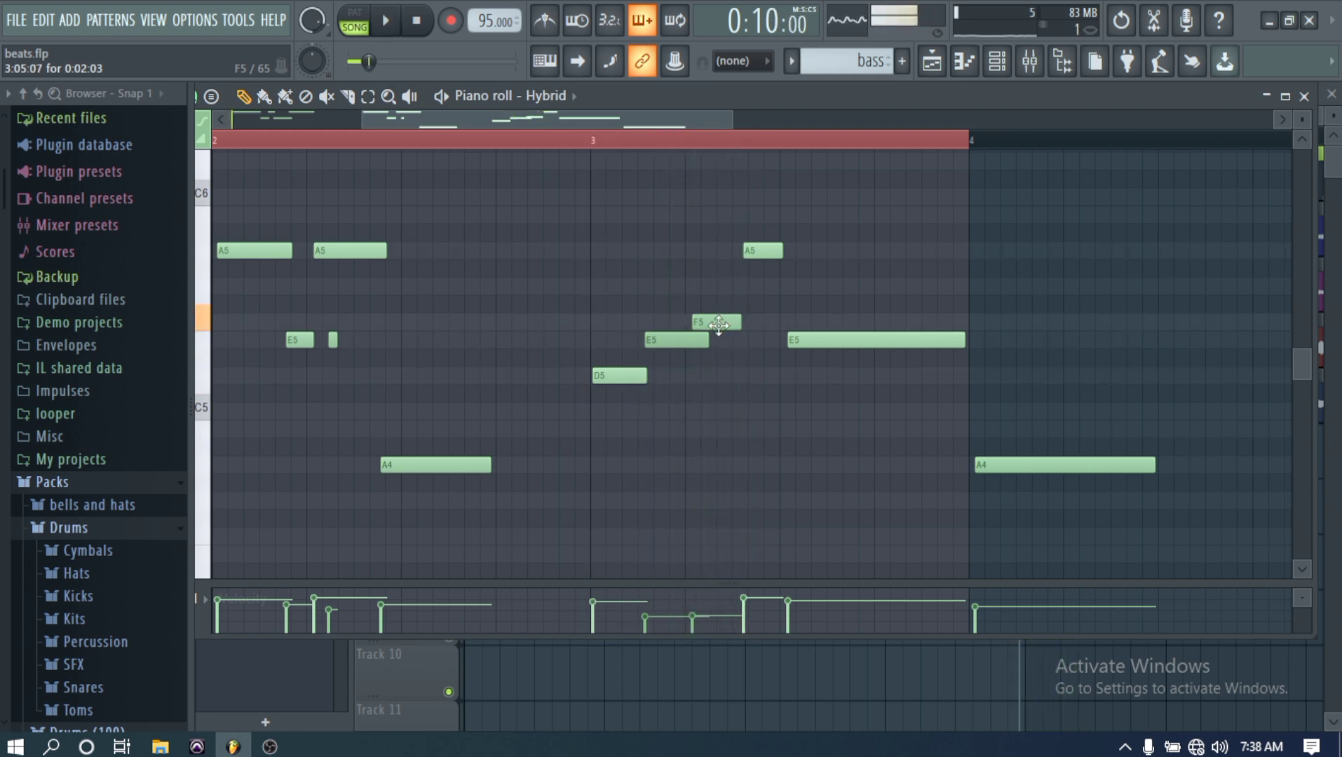
key(space)
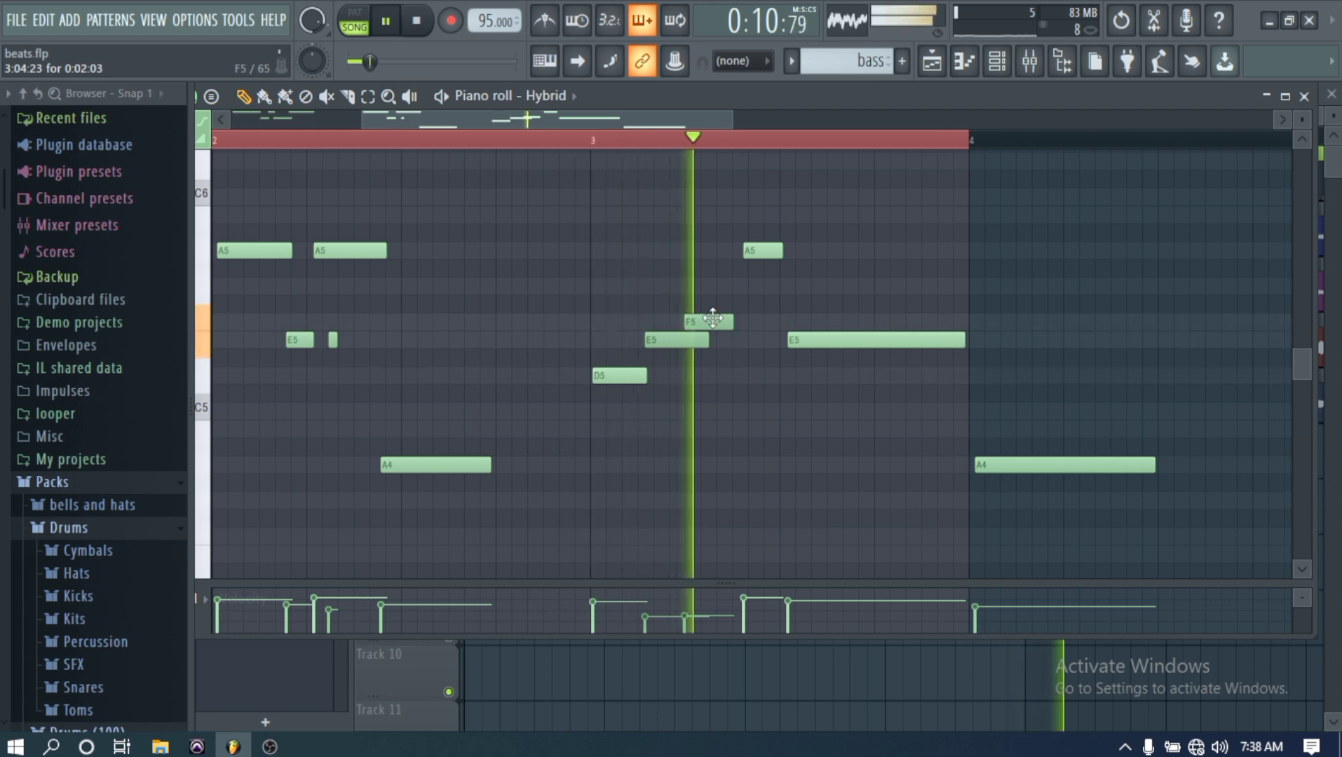
key(space)
key(space)
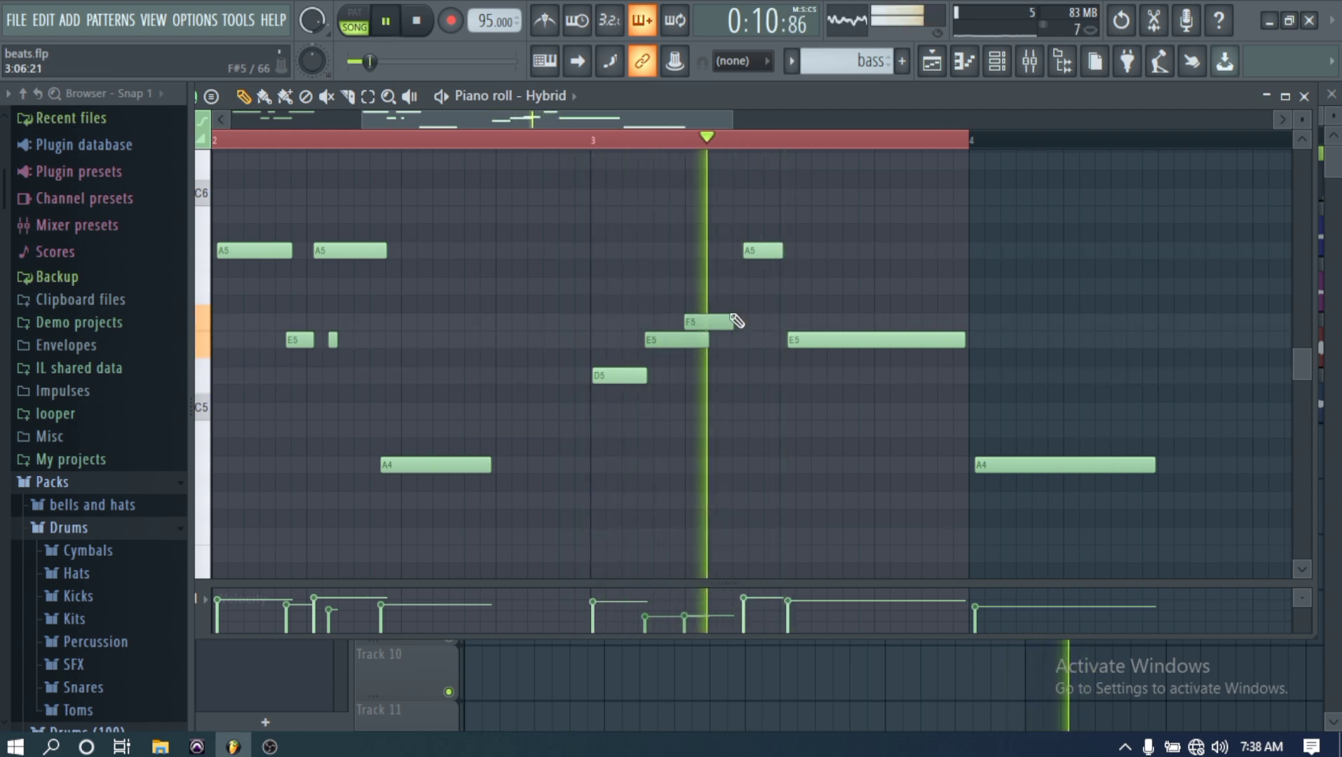
key(space)
Move the A5 note in bar 3 earlier to 3:06:23, lengthen it to 0:01:21, and replay the passage
drag(761, 254, 755, 251)
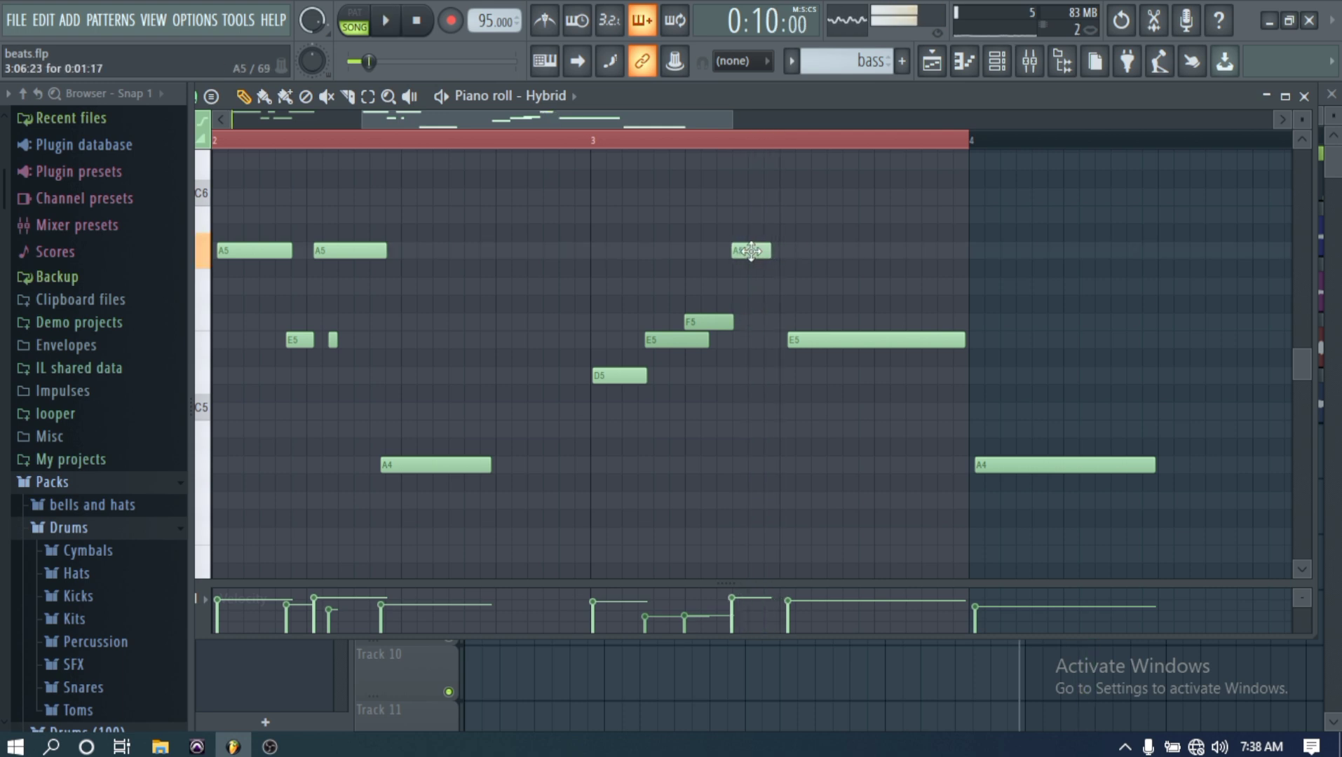
key(space)
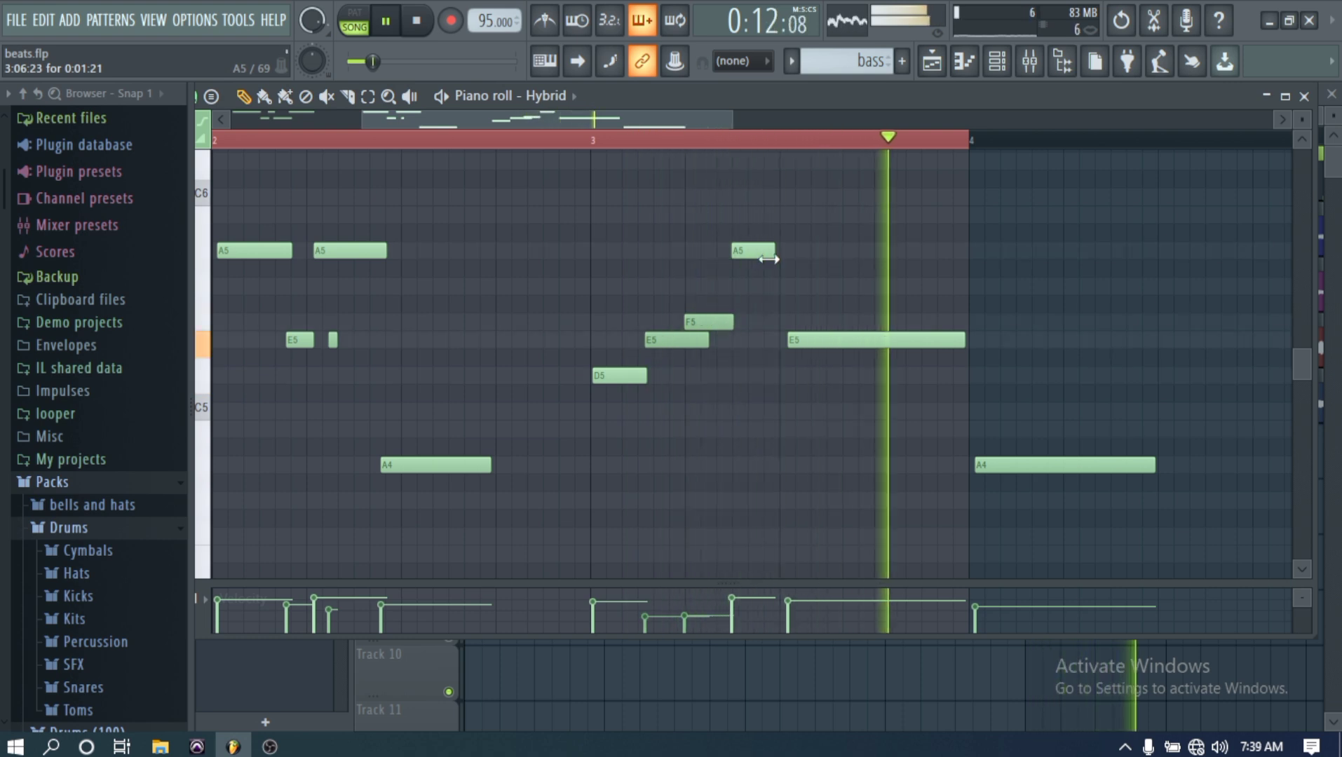
key(space)
key(space)
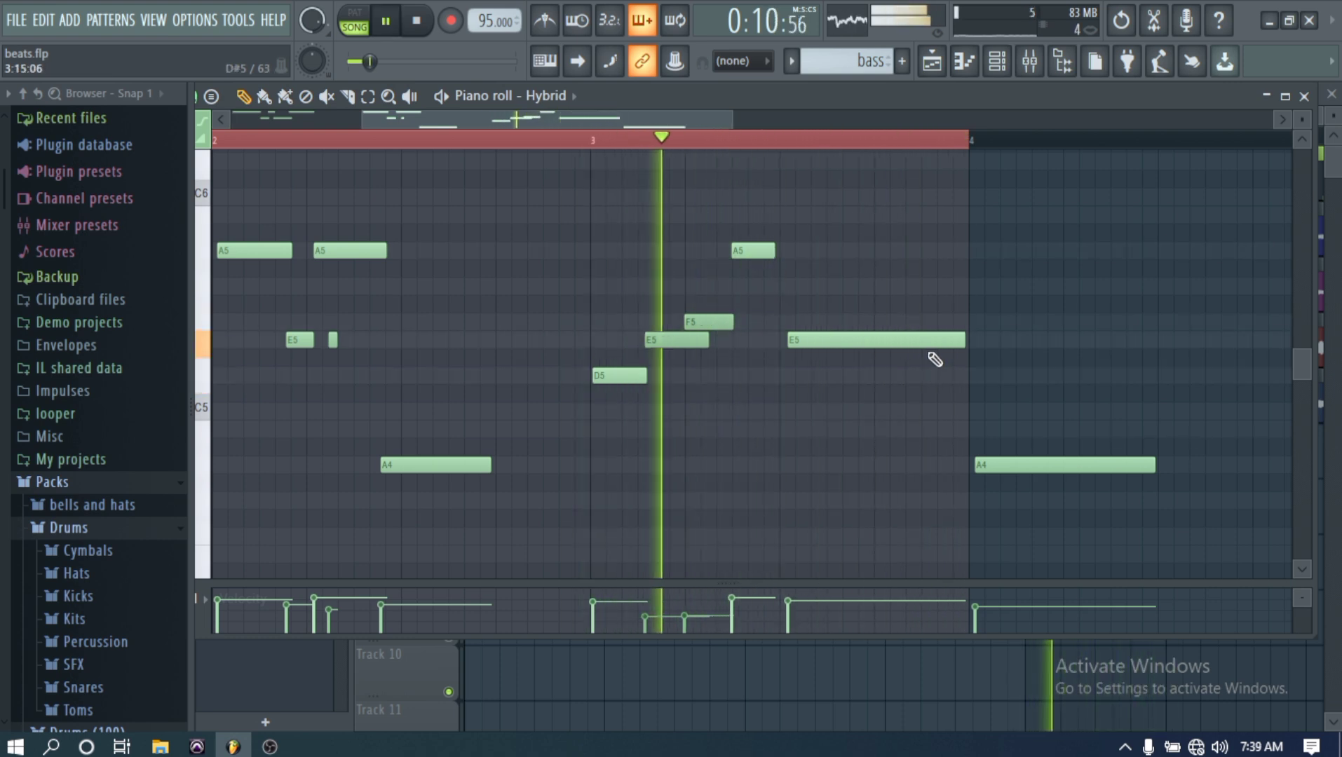
Shorten the long E5 note in bar 3 to 0:02:05 and move it to 3:09:00, then replay the passage
key(space)
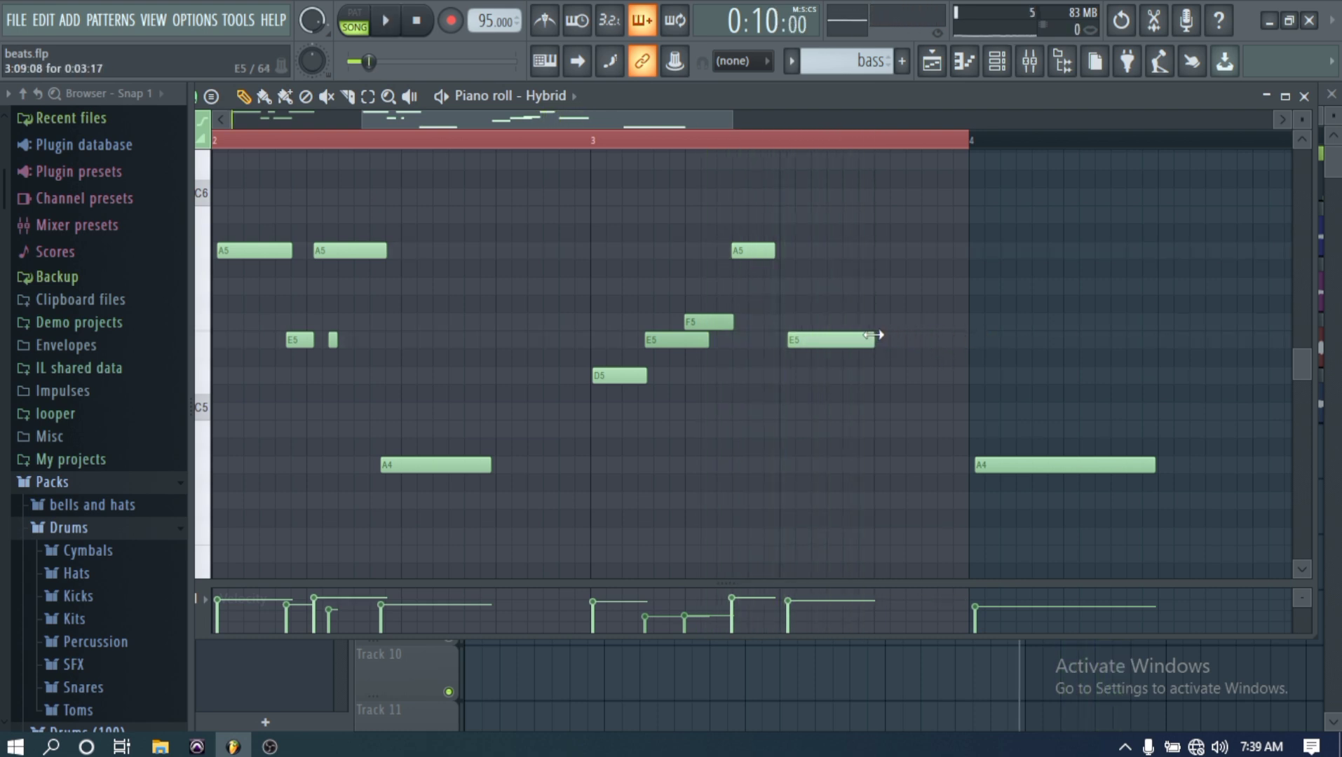
drag(813, 342, 802, 340)
key(space)
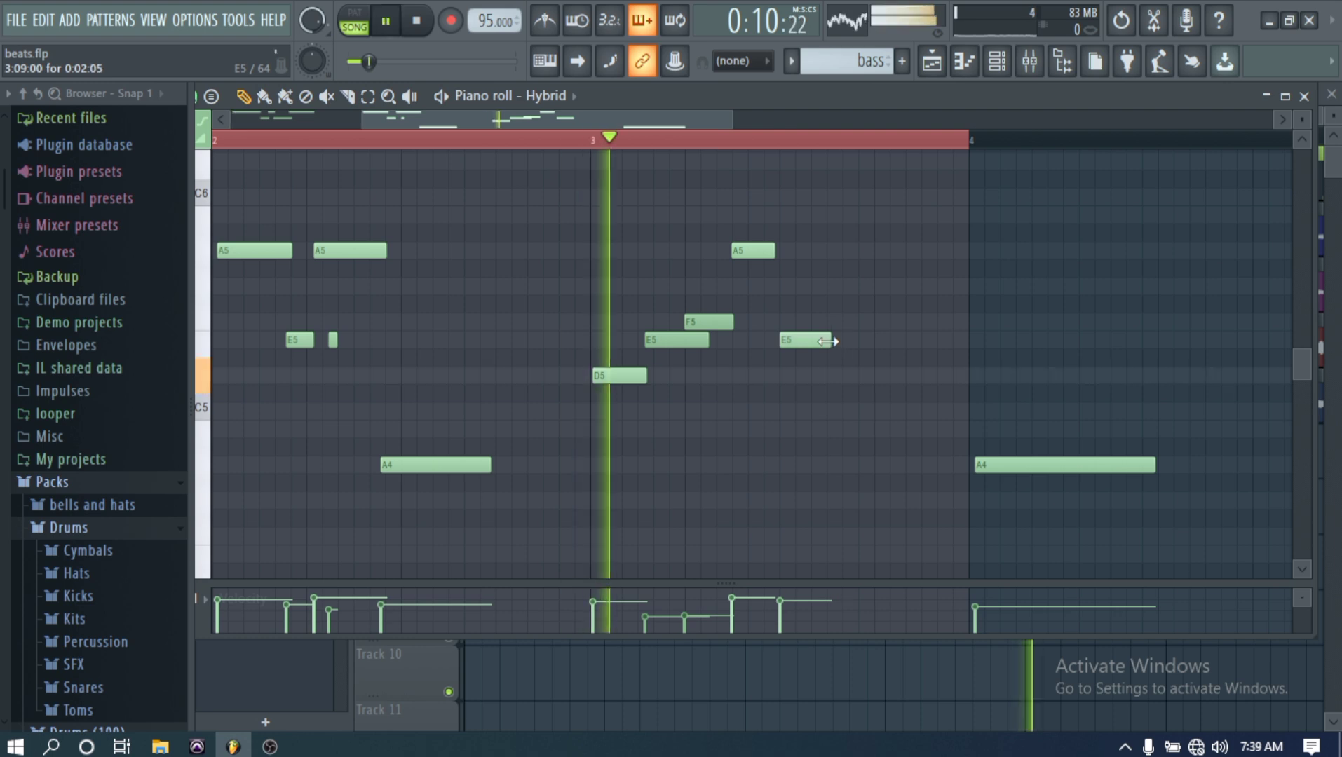
Extend the A5 note in bar 3 to meet the following E5, trim that E5 to 0:02:01, and audition both
key(space)
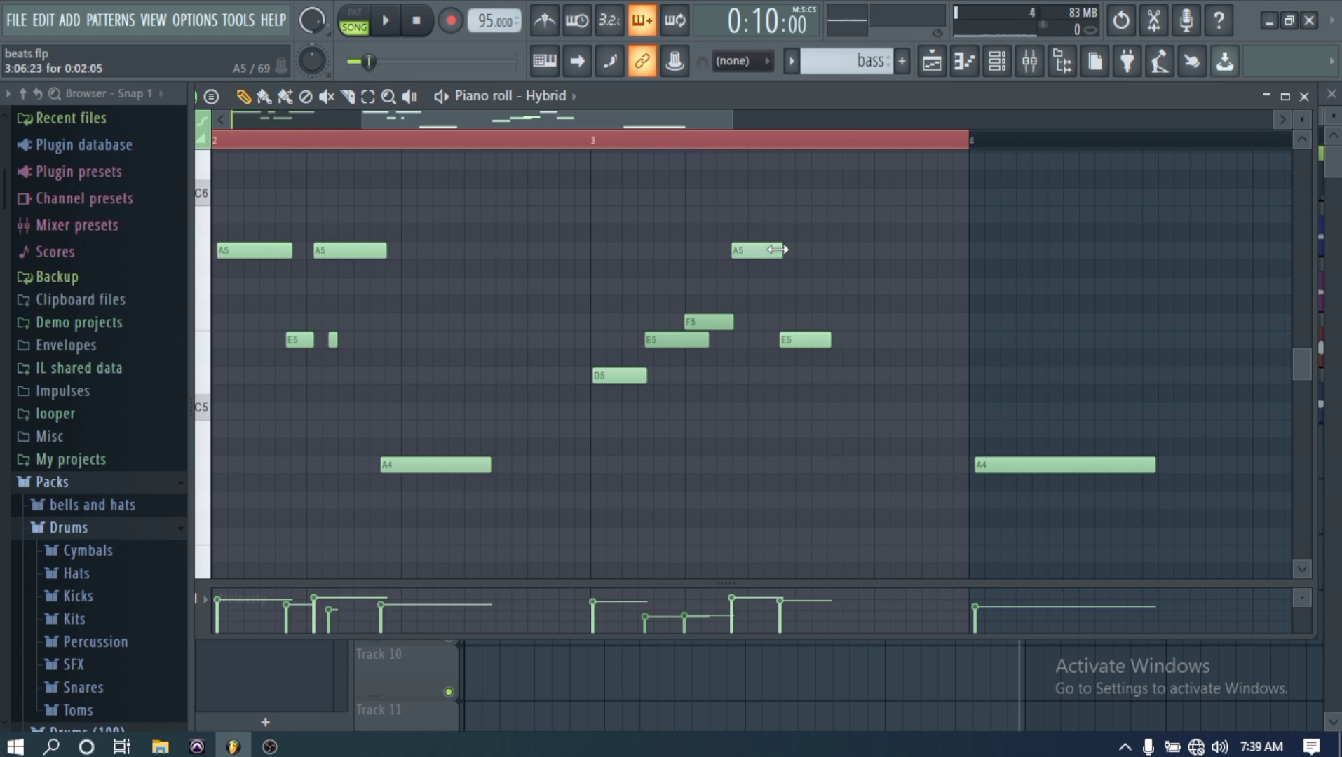
key(space)
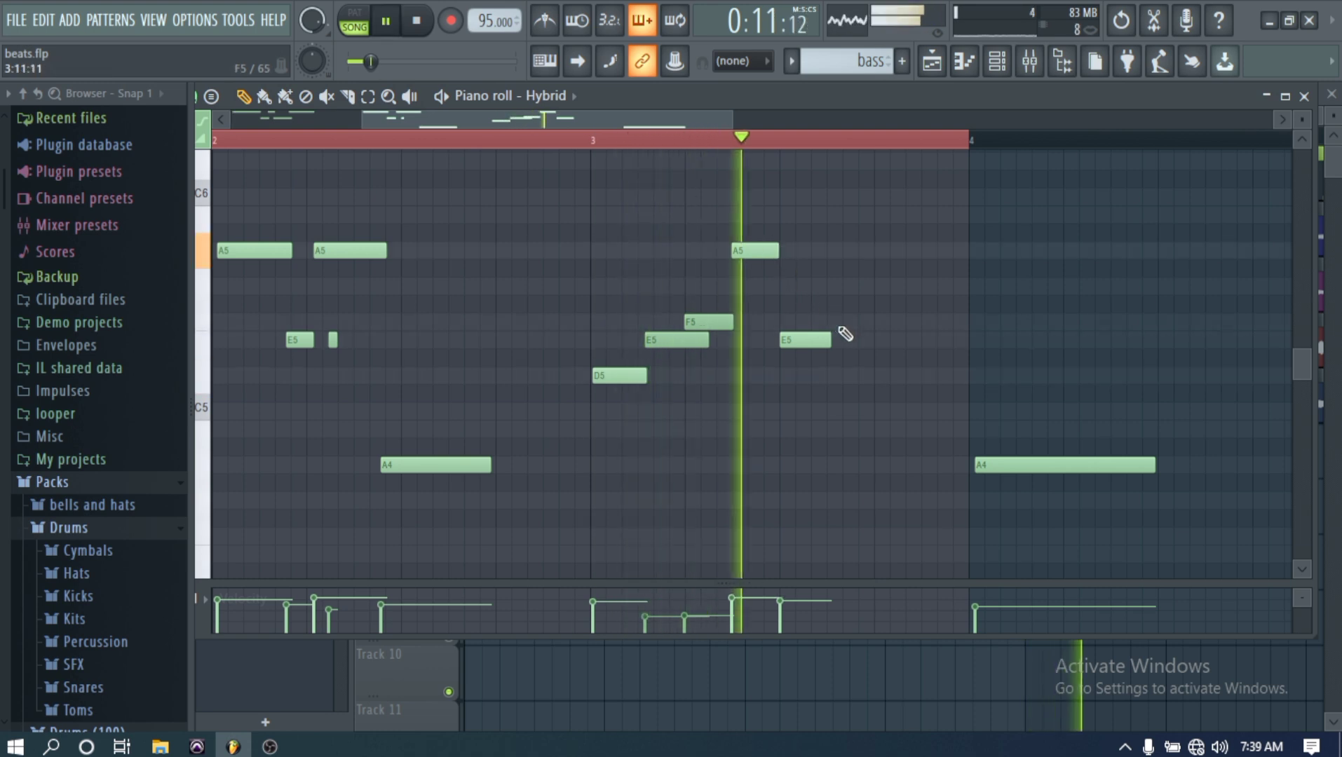
key(space)
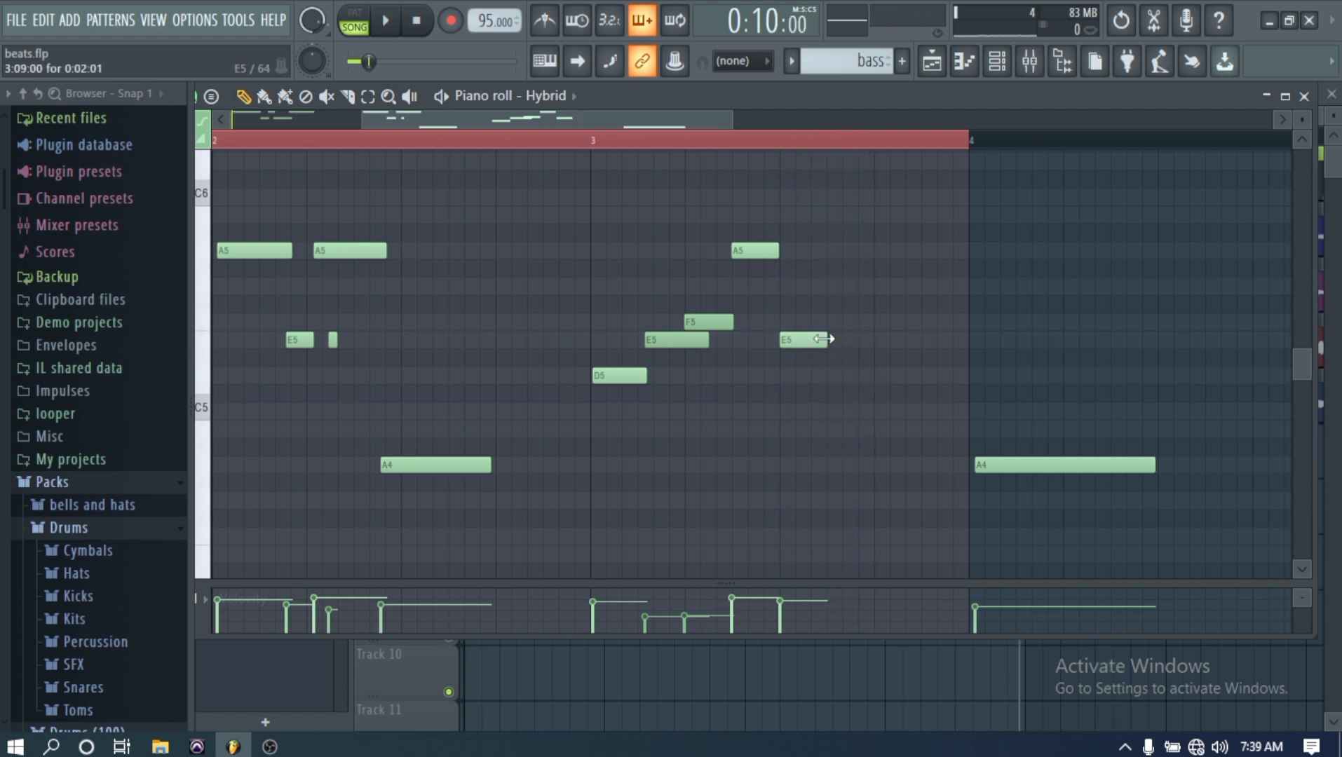
key(space)
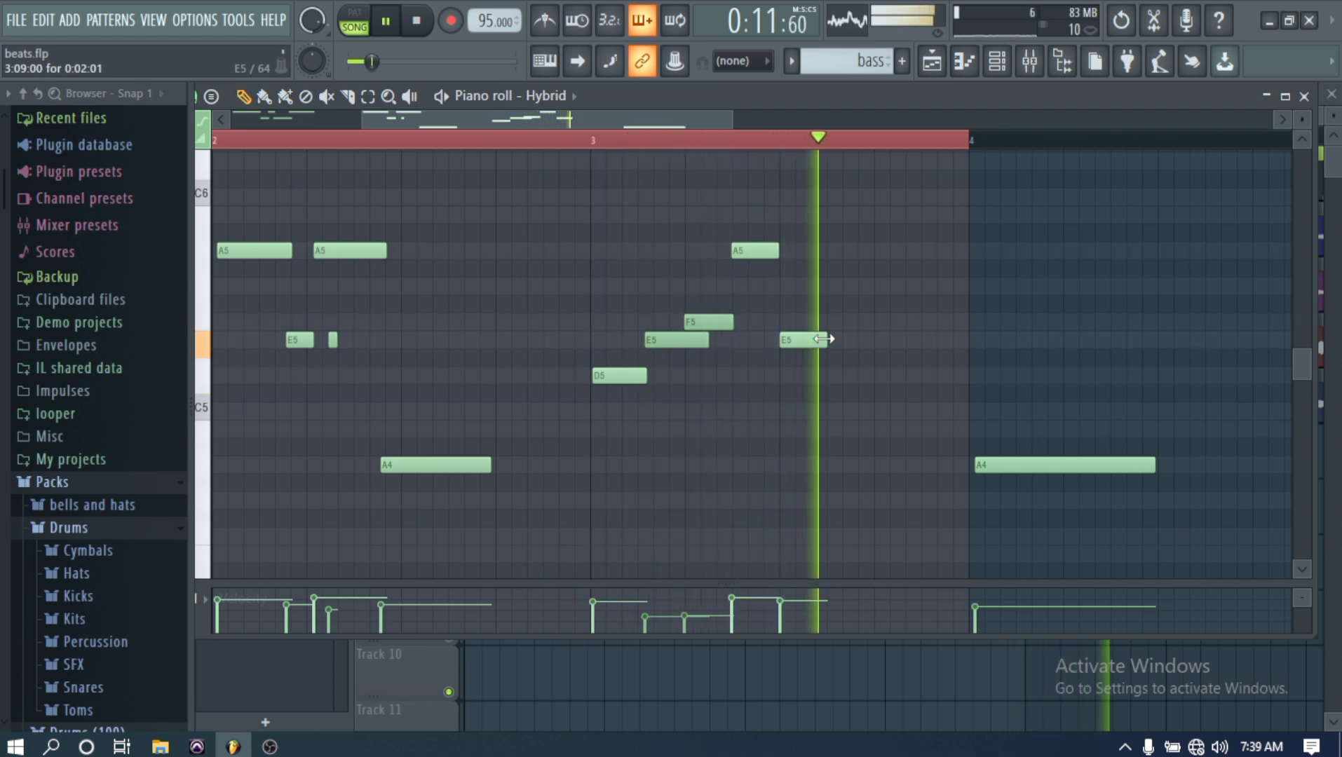
Add a G5 note at 3:11:00 with length 0:02:01 after the last E5 in bar 3, and audition the passage
key(space)
key(space)
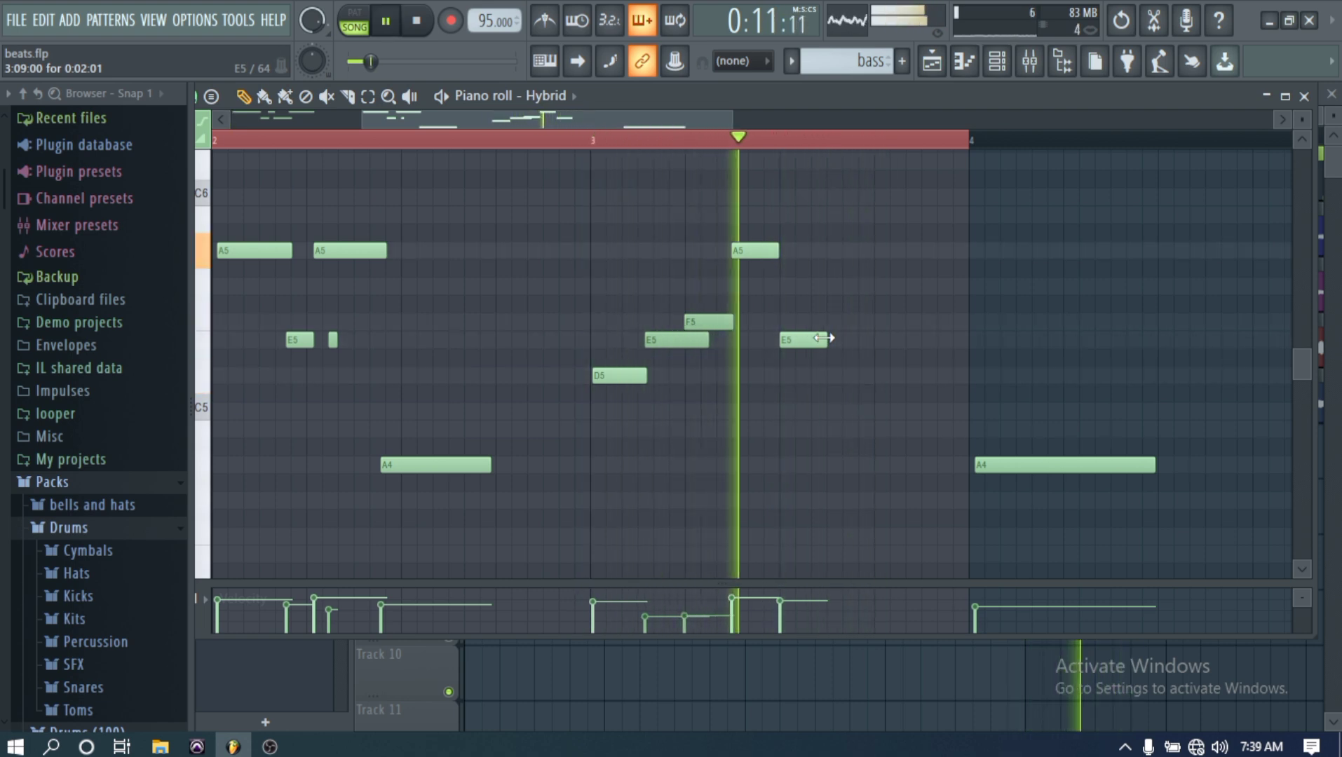
key(space)
click(828, 301)
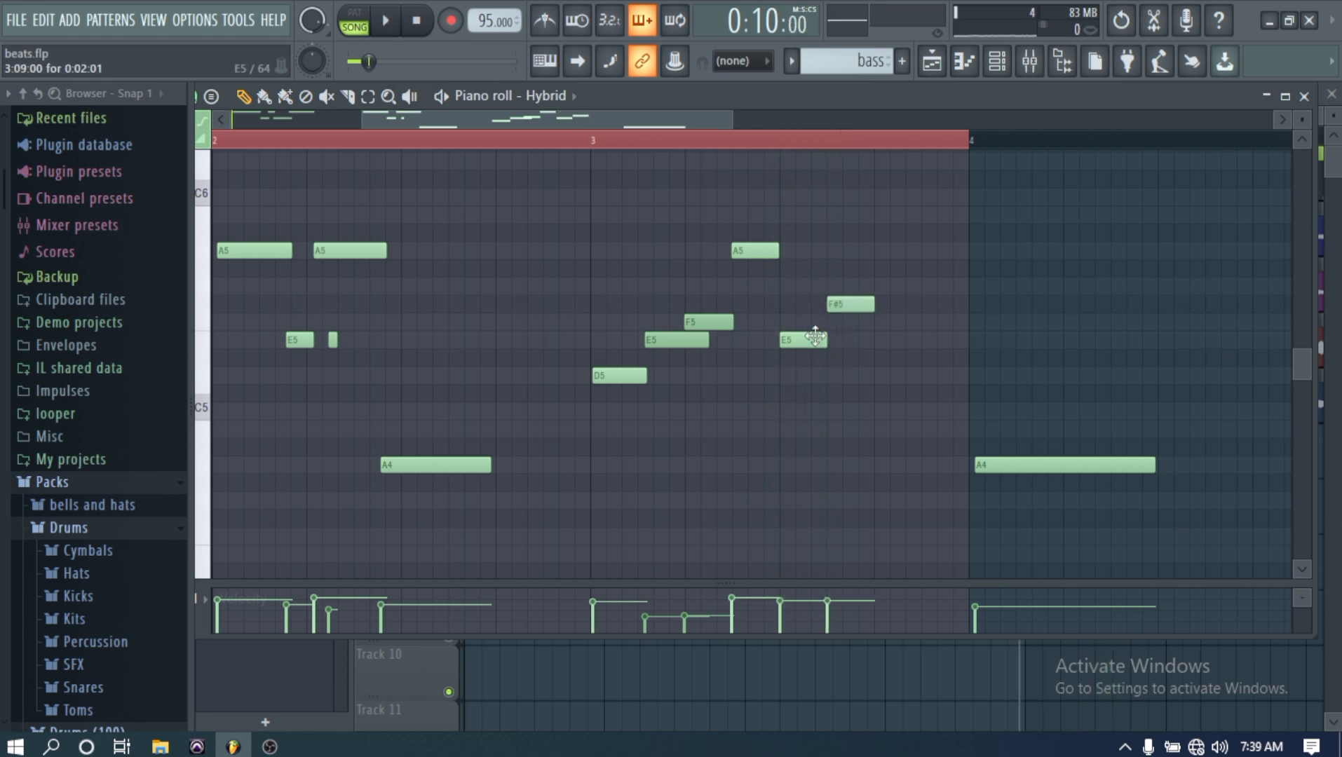
drag(839, 287, 841, 287)
key(space)
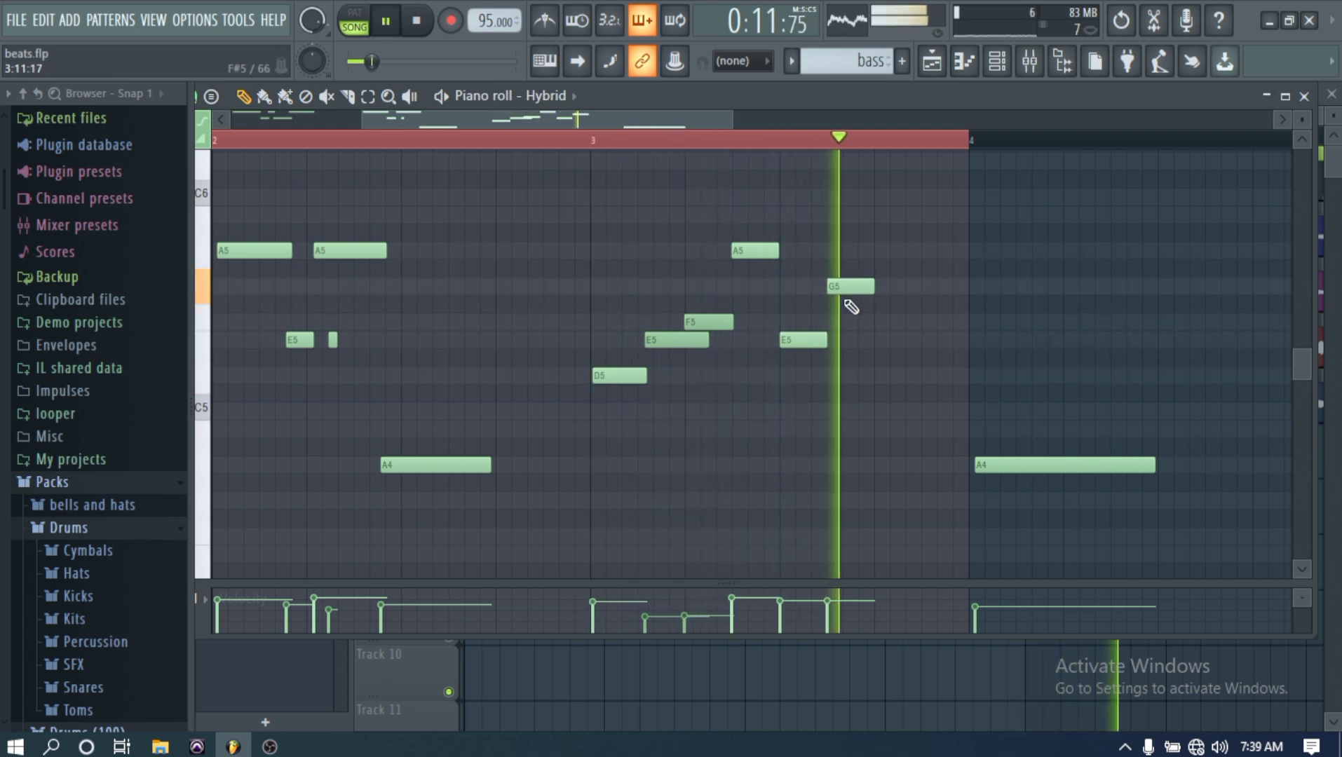
key(space)
key(space)
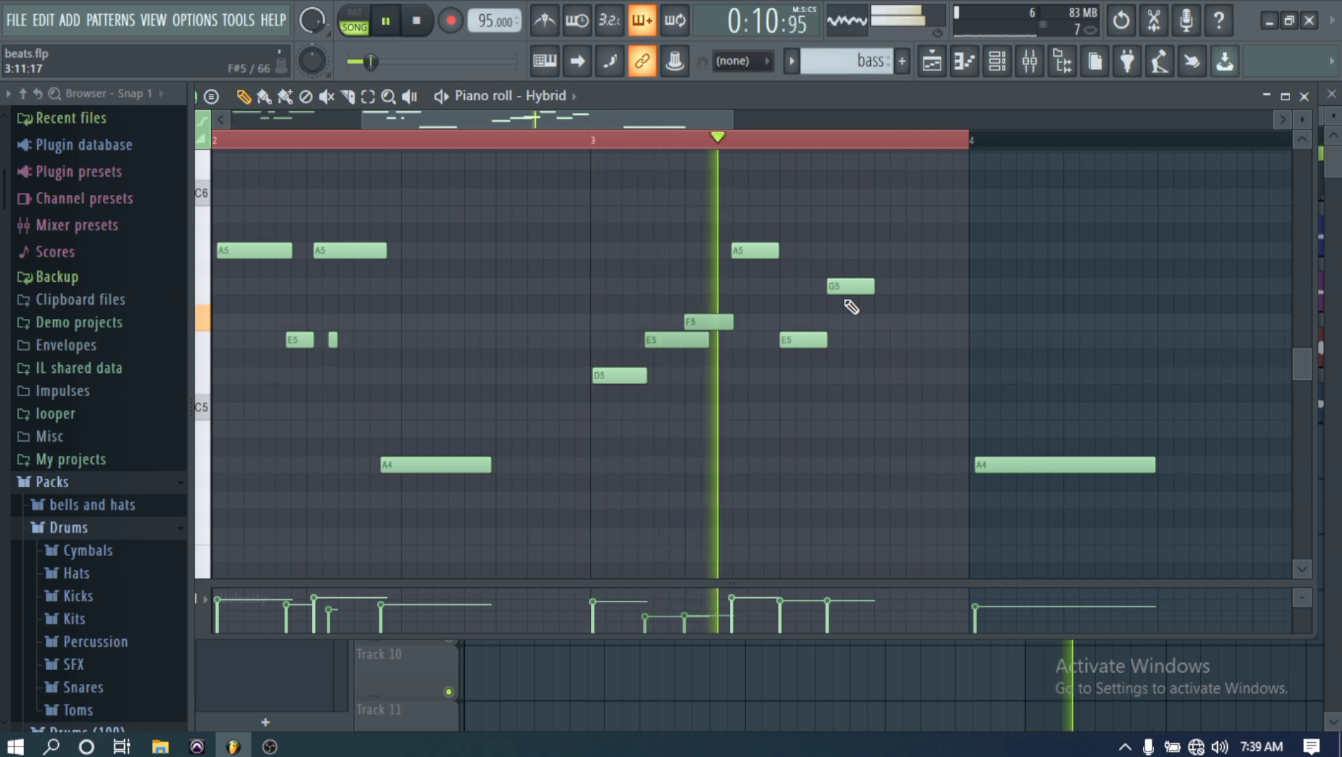
key(space)
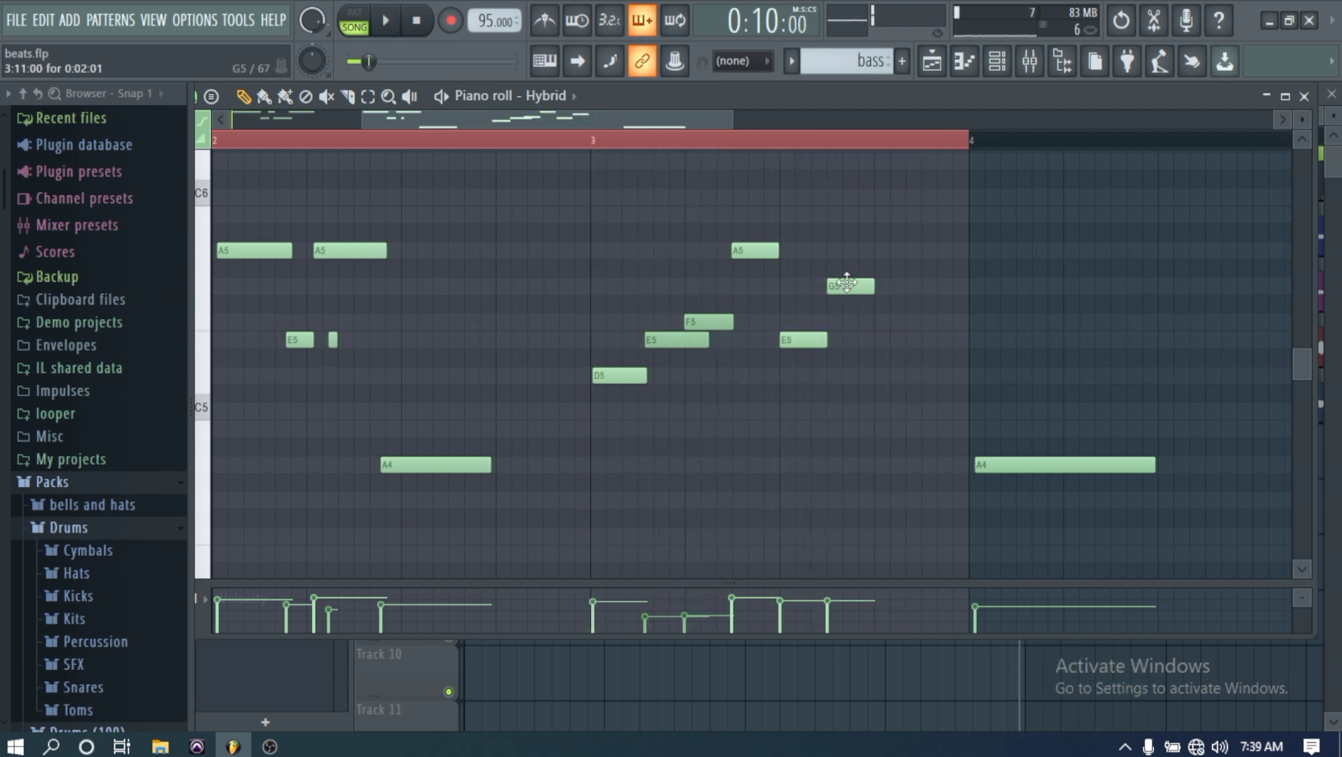
Add a C6 note directly after the G5 in bar 3, followed by a shorter B5 near the bar's end, and audition them
click(882, 215)
key(space)
key(space)
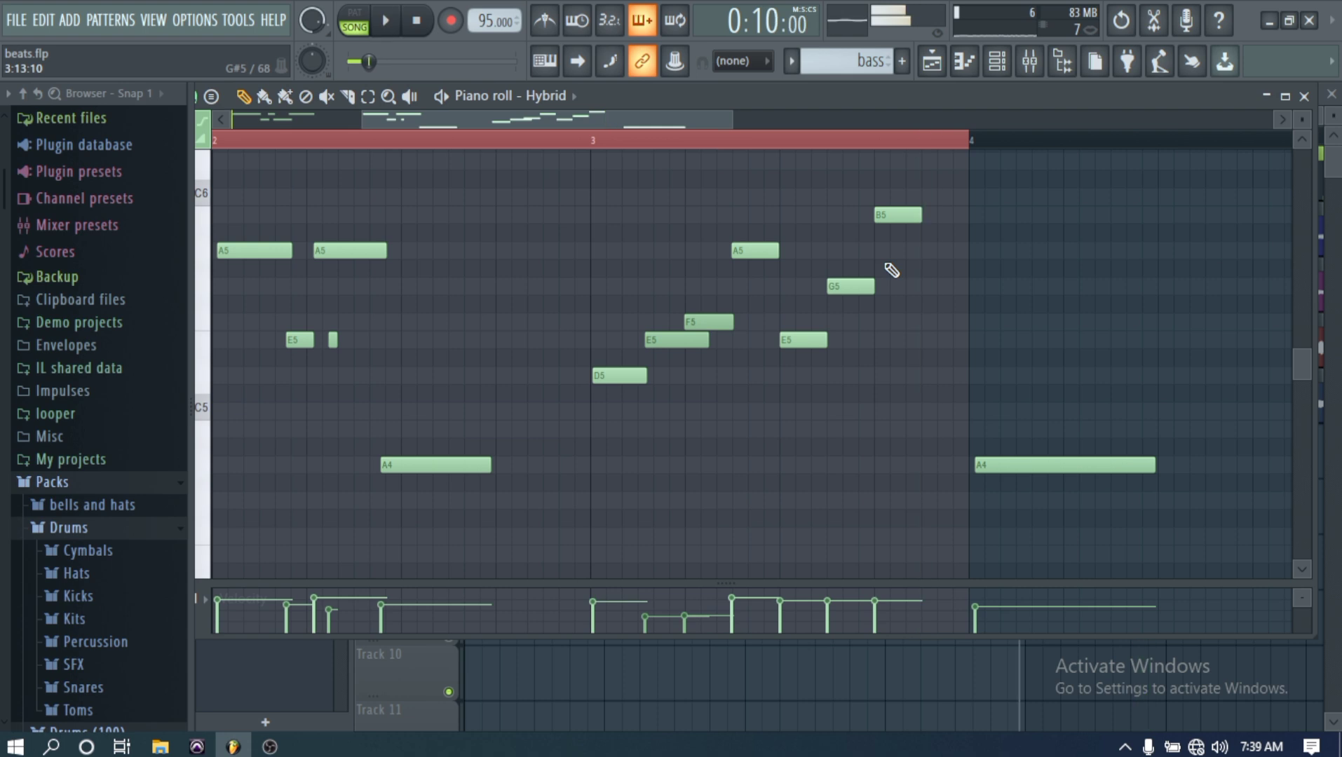
click(930, 233)
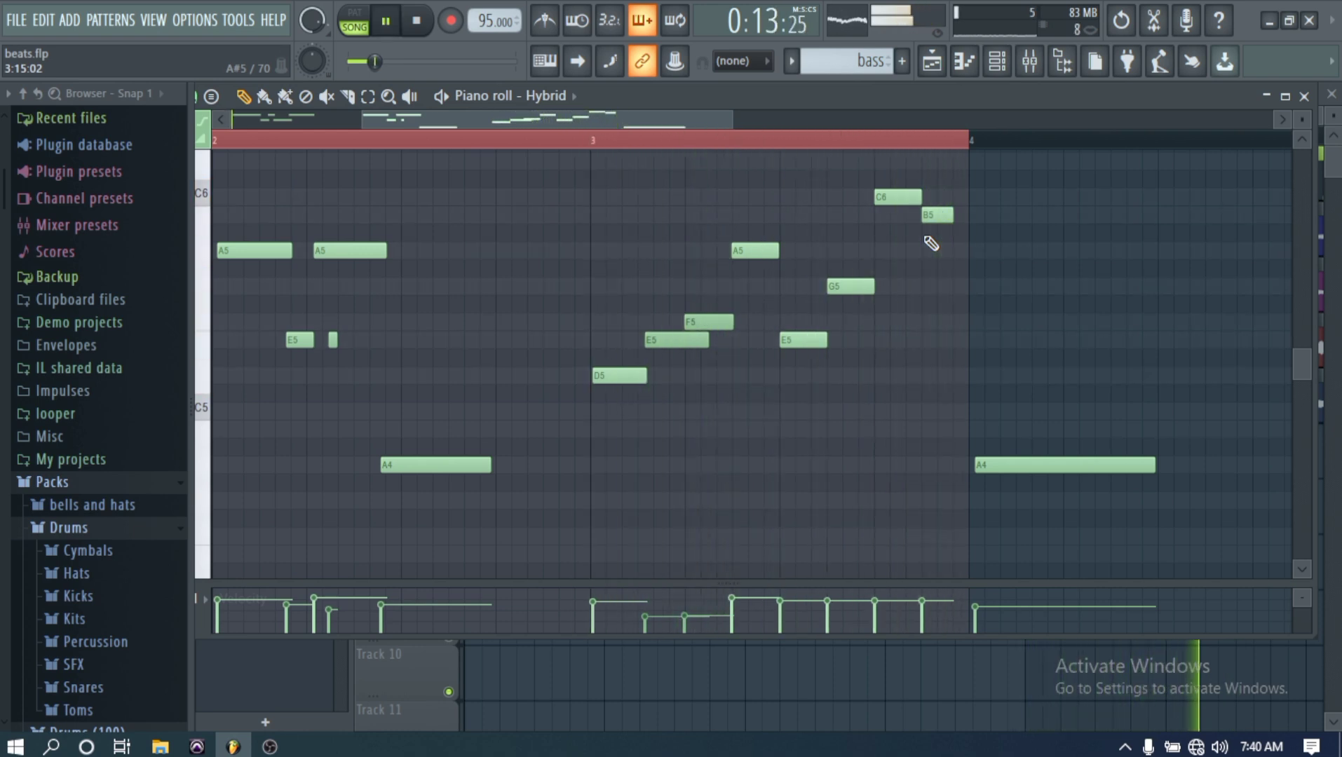
key(space)
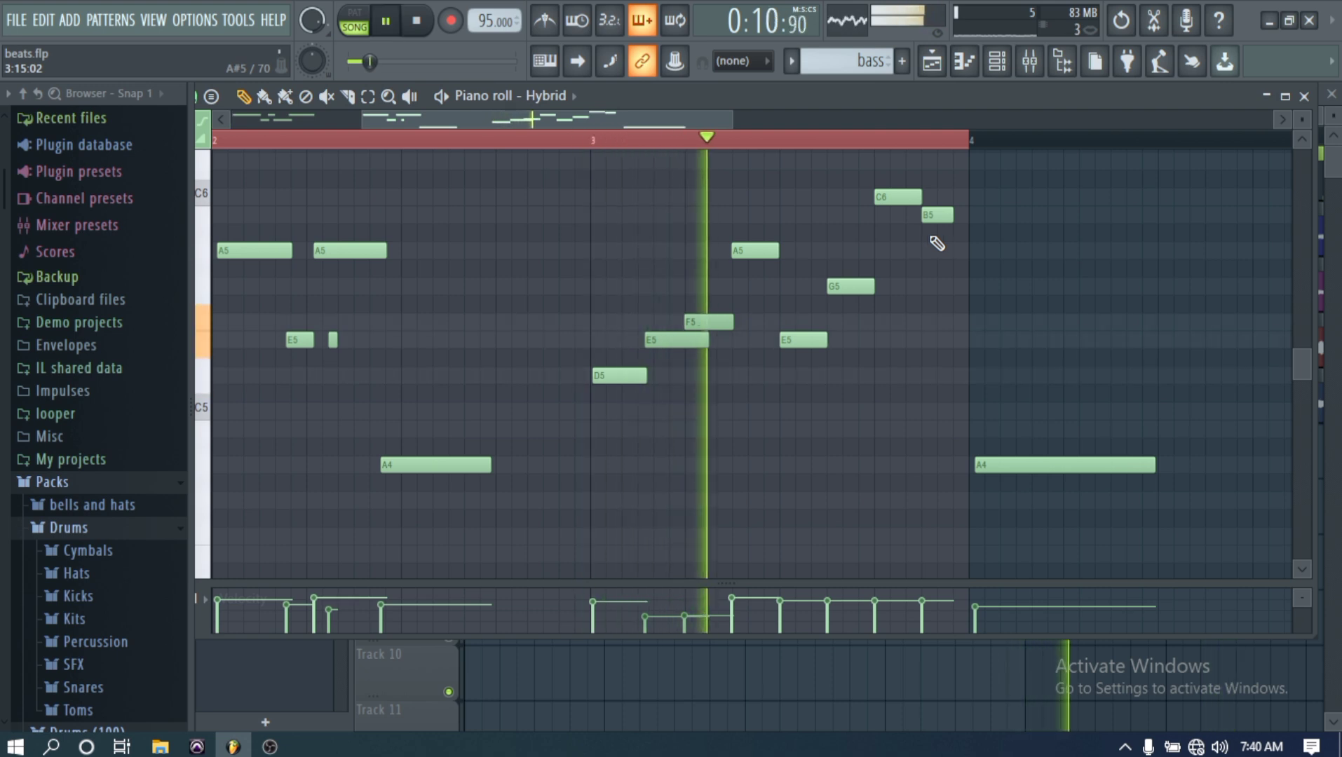
Delete the long A4 note in bar 4, replay the passage and close the piano roll
right_click(1083, 469)
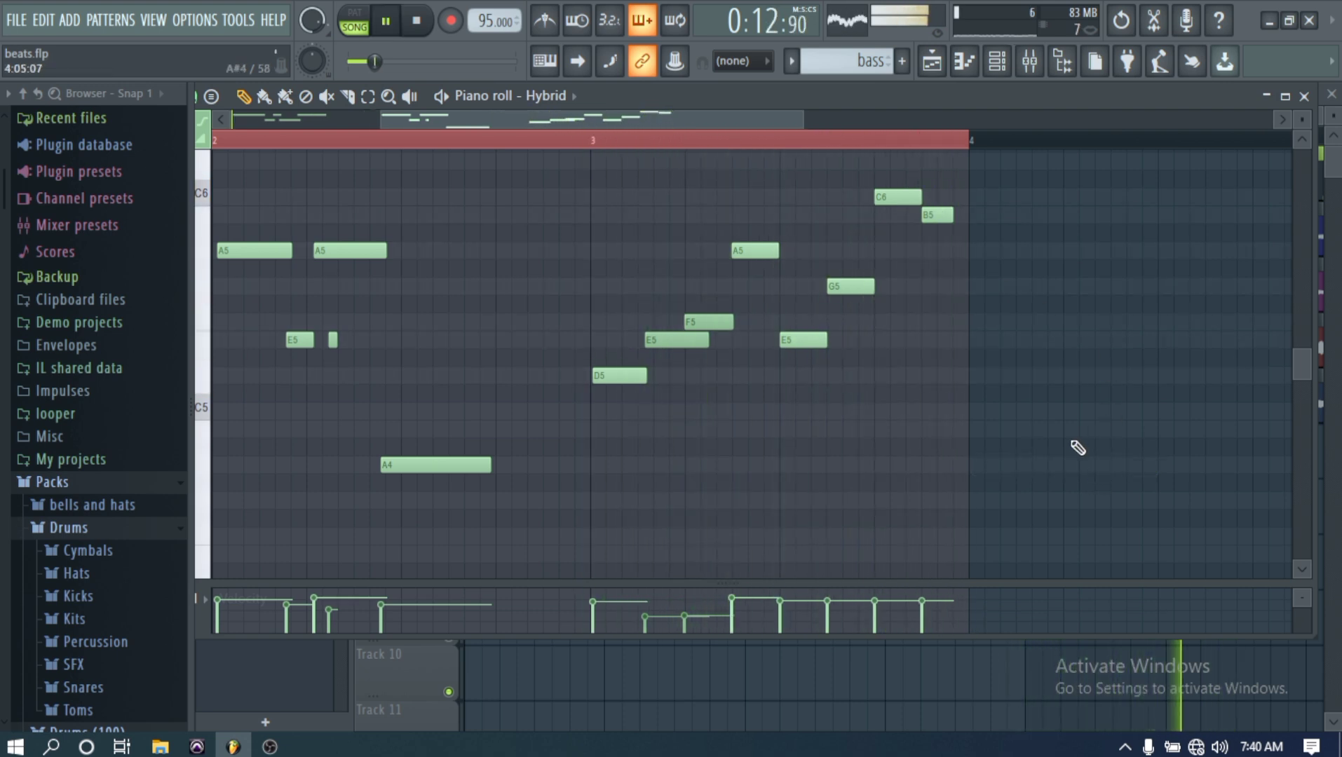
key(space)
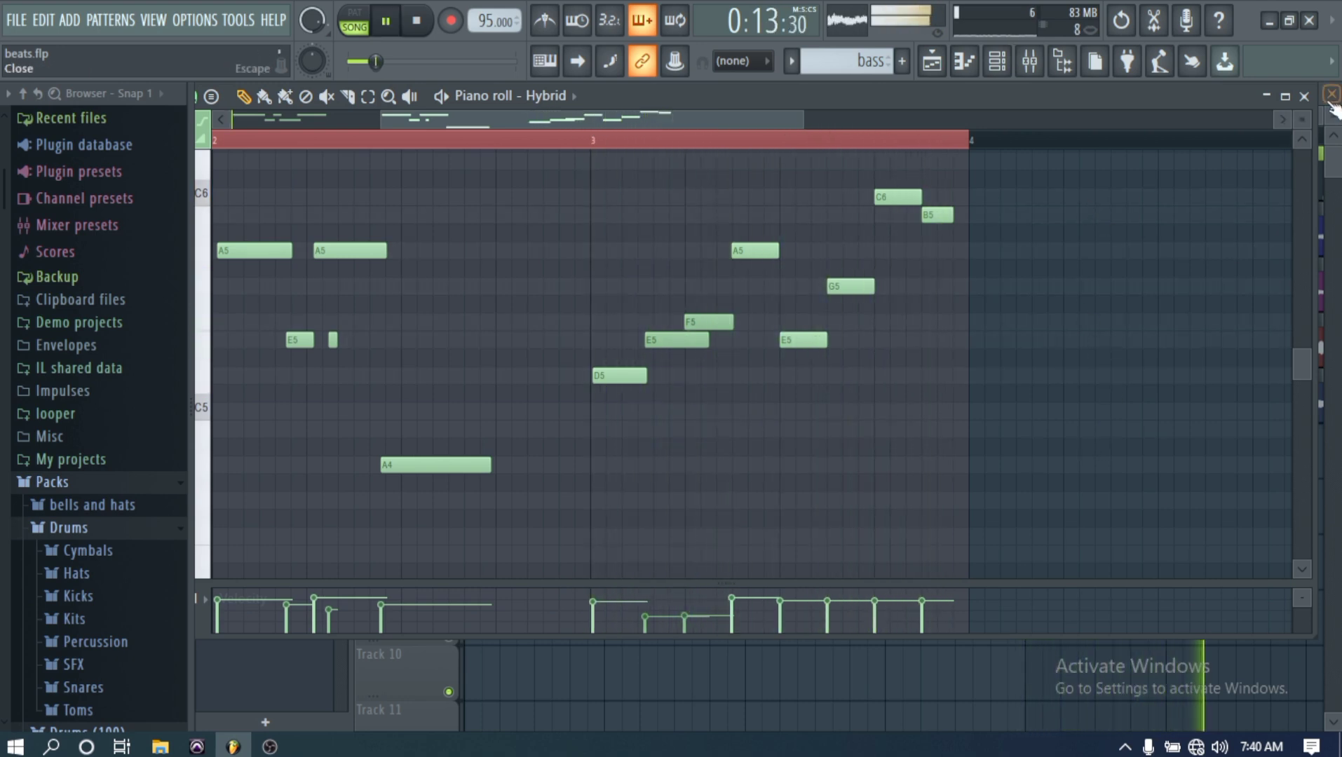
click(1306, 98)
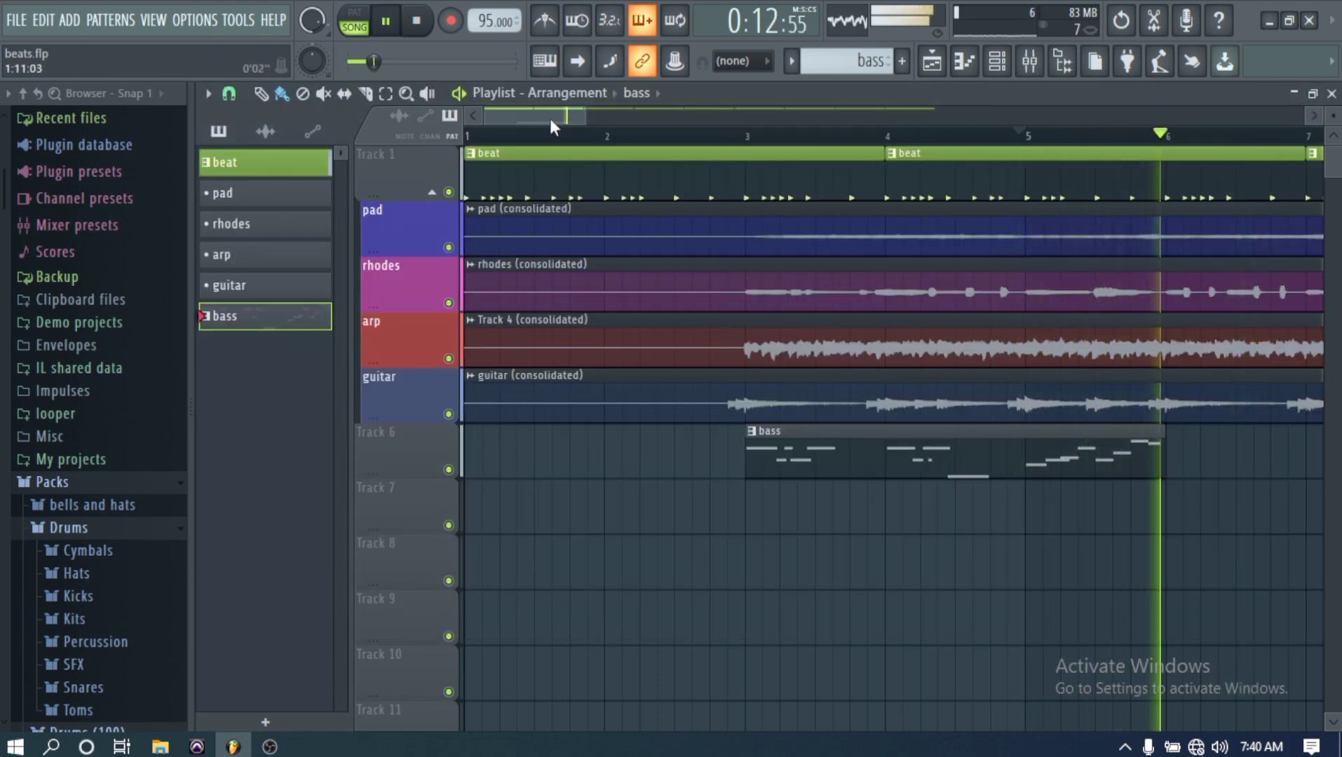
Place a second bass clip on Track 6 at bar 6, directly after the first, and play the arrangement
drag(550, 113, 569, 111)
key(space)
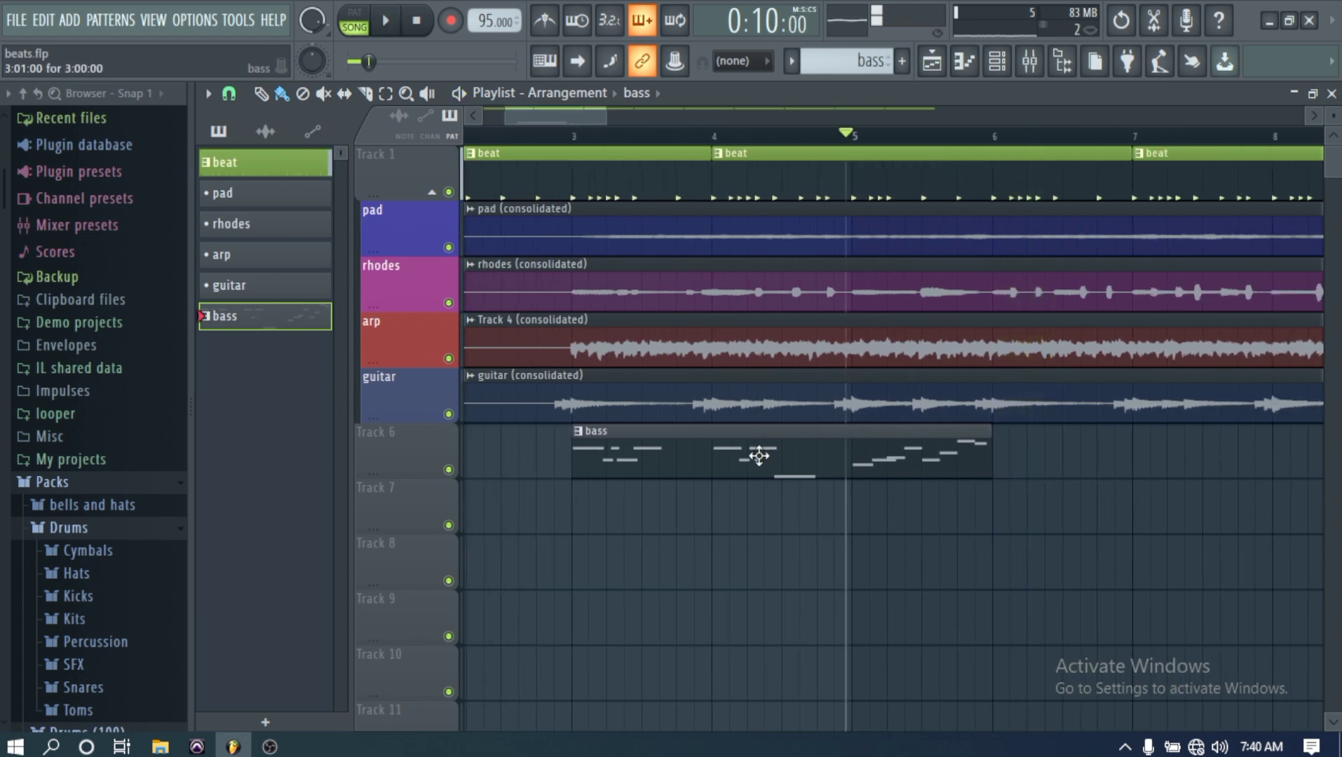
click(1005, 465)
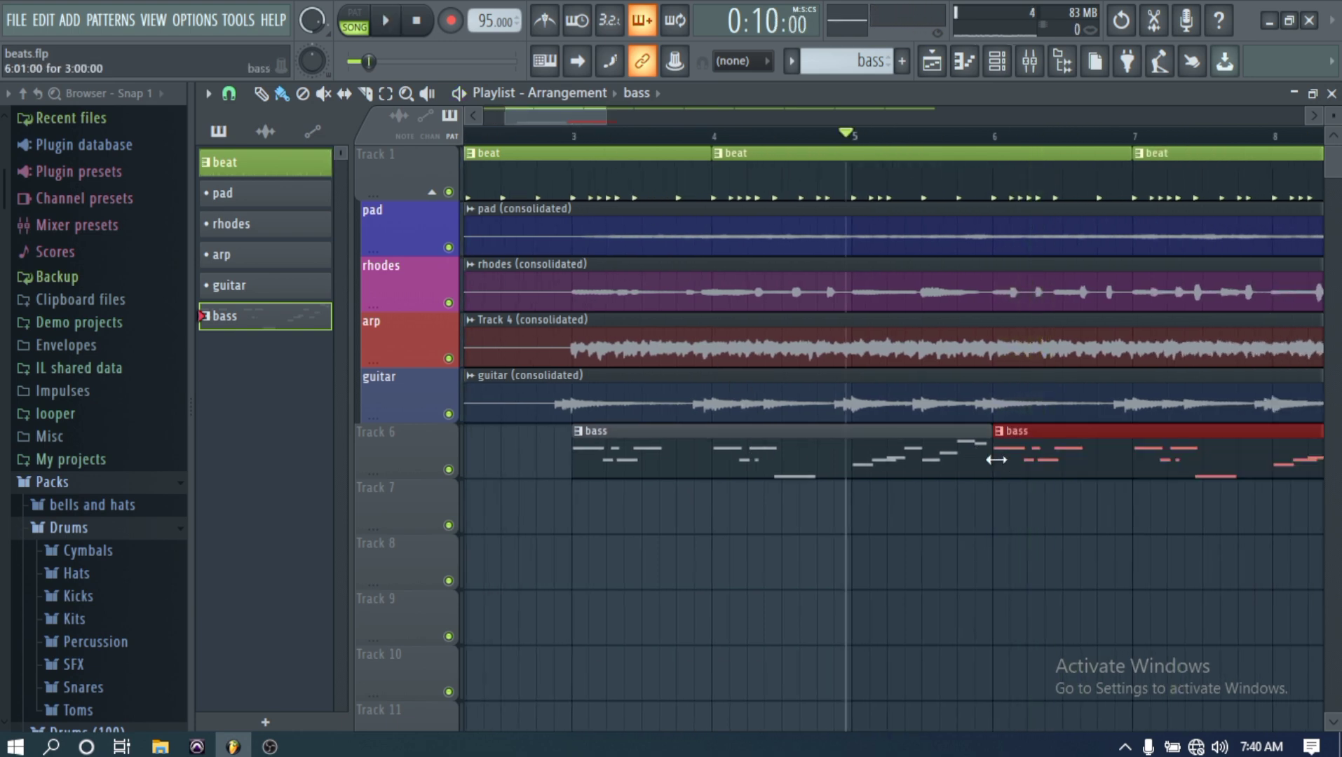
key(space)
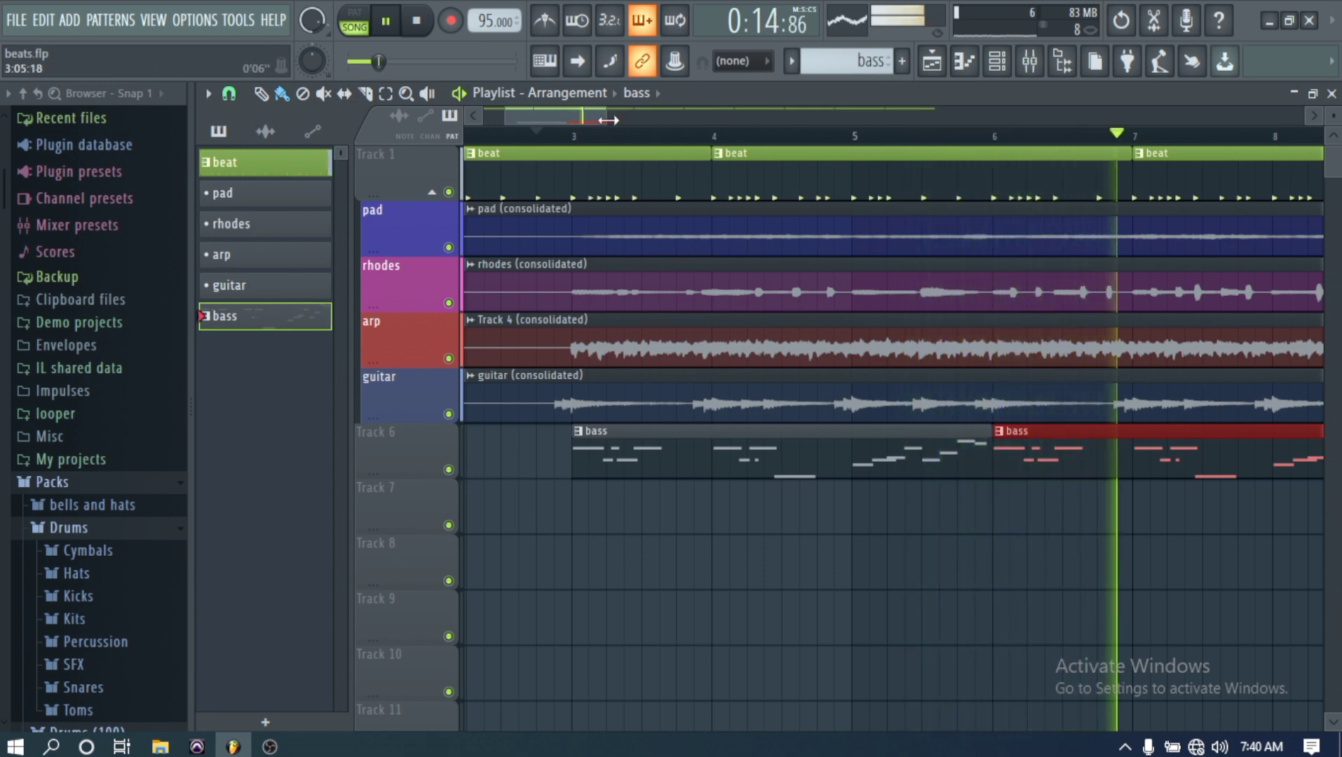
Reopen the bass notes, shorten the first A5 in bar 1 to 0:02:13 and move the following E5 to 1:04:06, auditioning both
double_click(664, 467)
key(space)
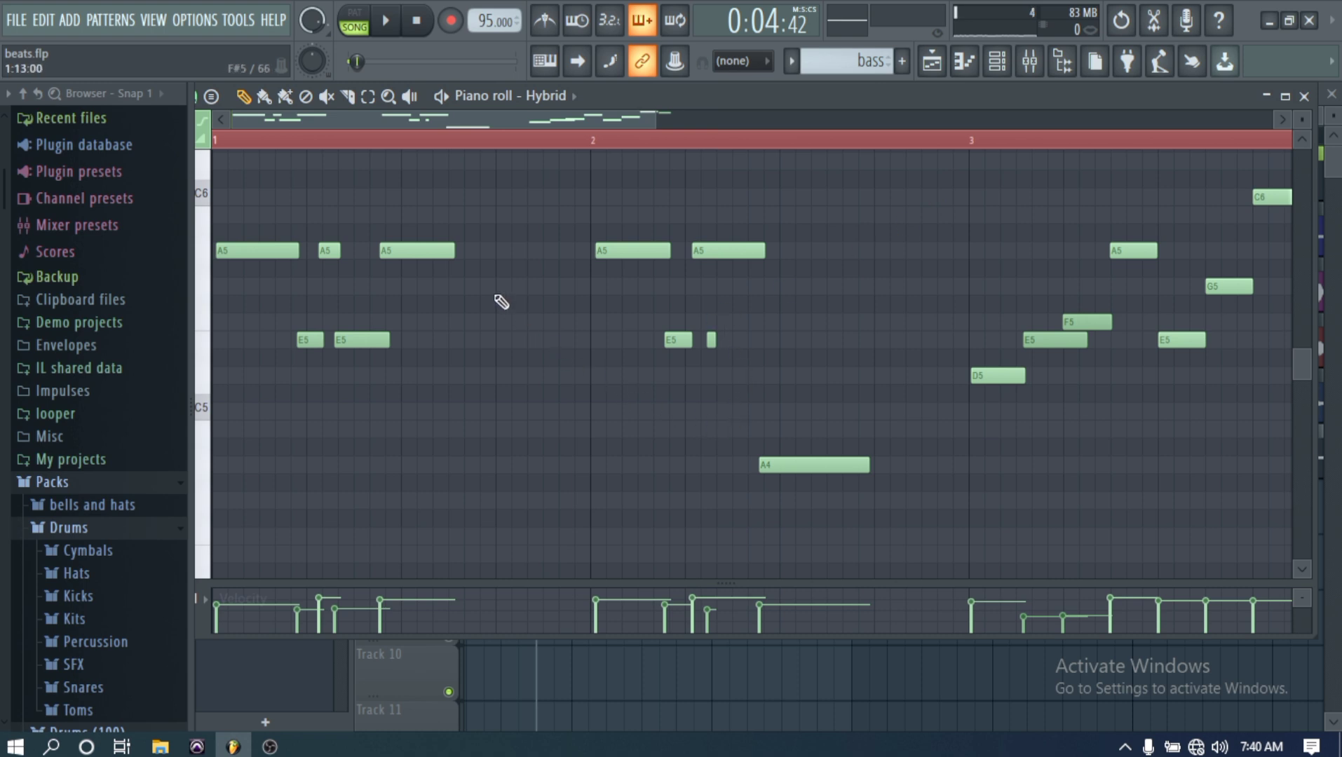
key(space)
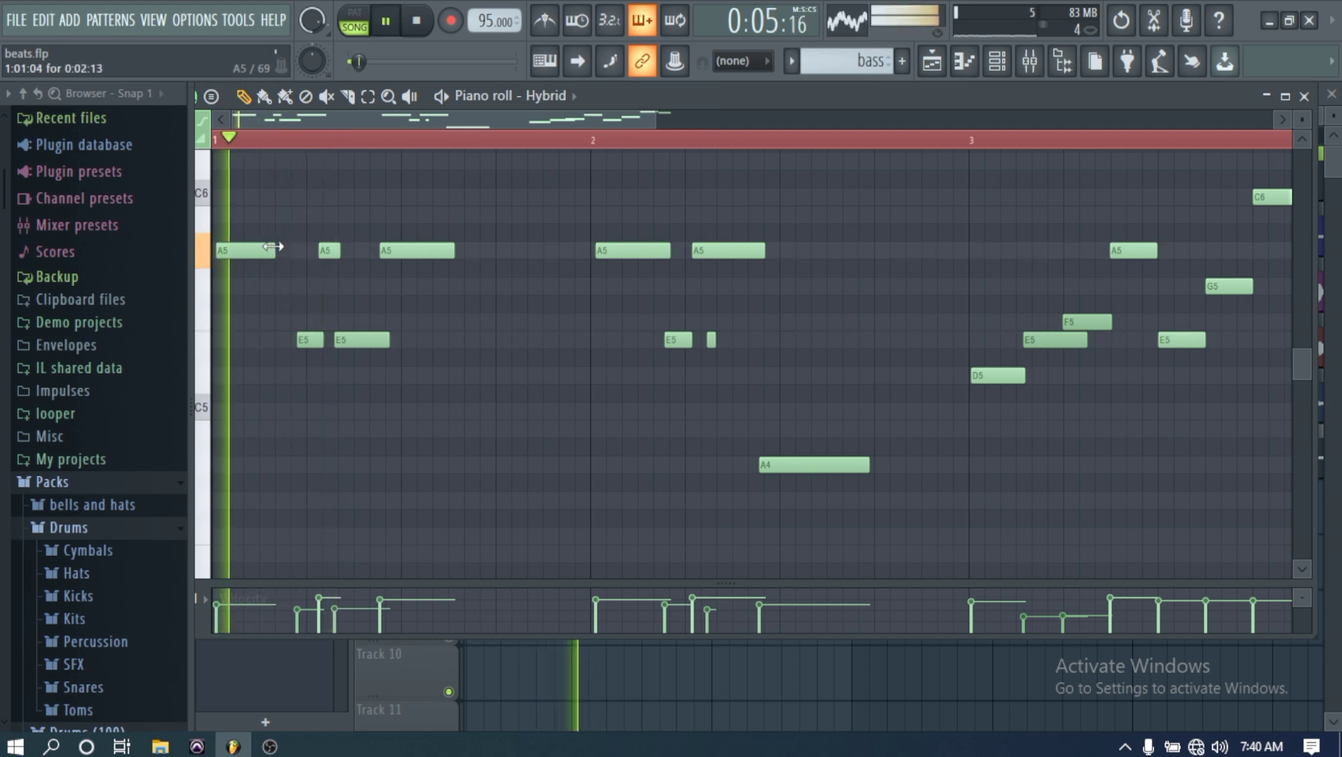
key(space)
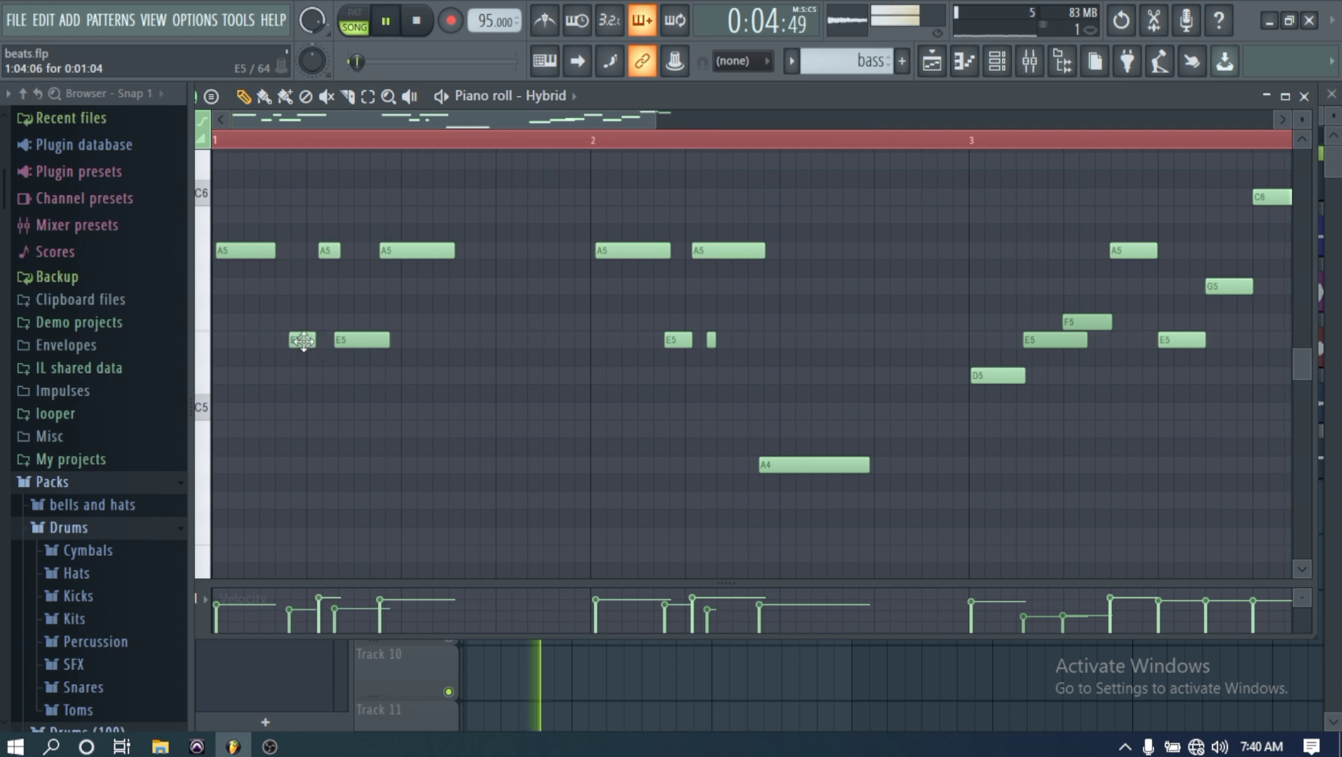
key(space)
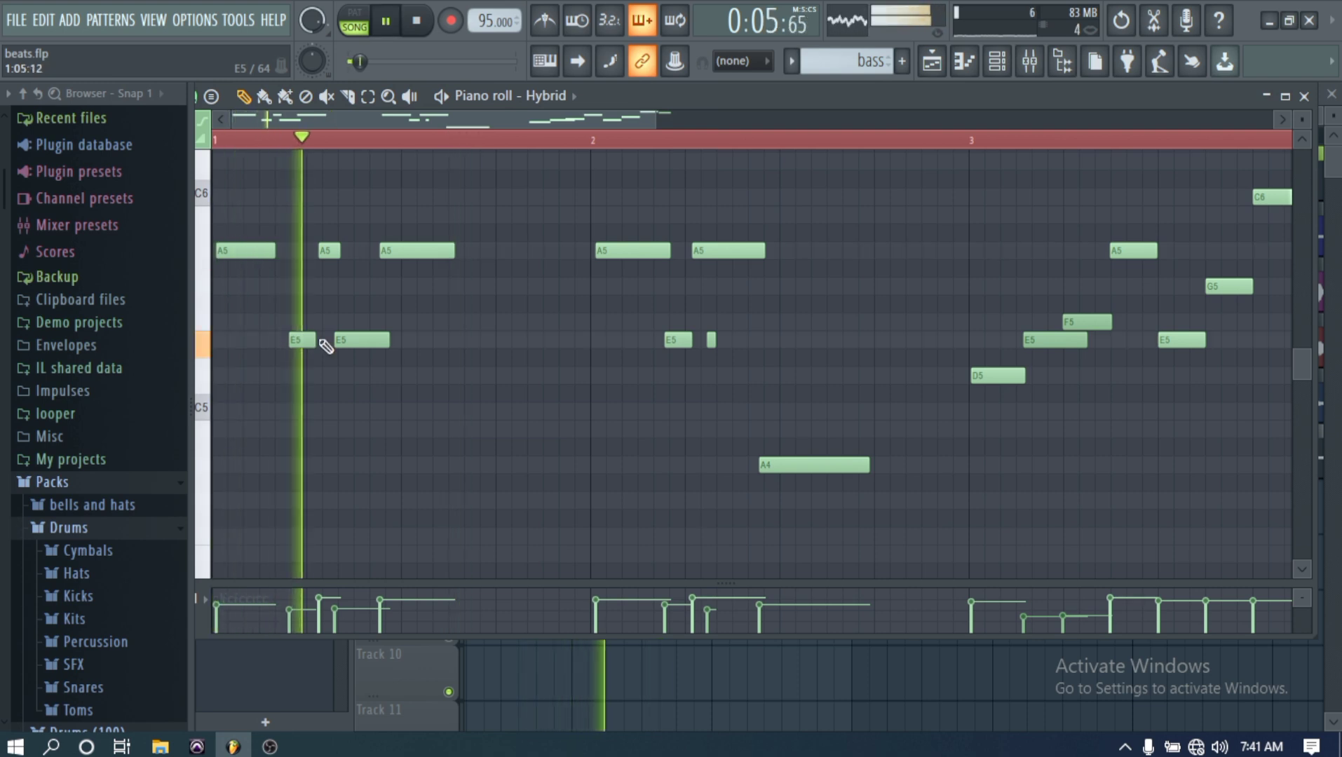
Shorten the last A5 in bar 1 slightly and move the first A5 of bar 2 to the bar's start during playback
key(space)
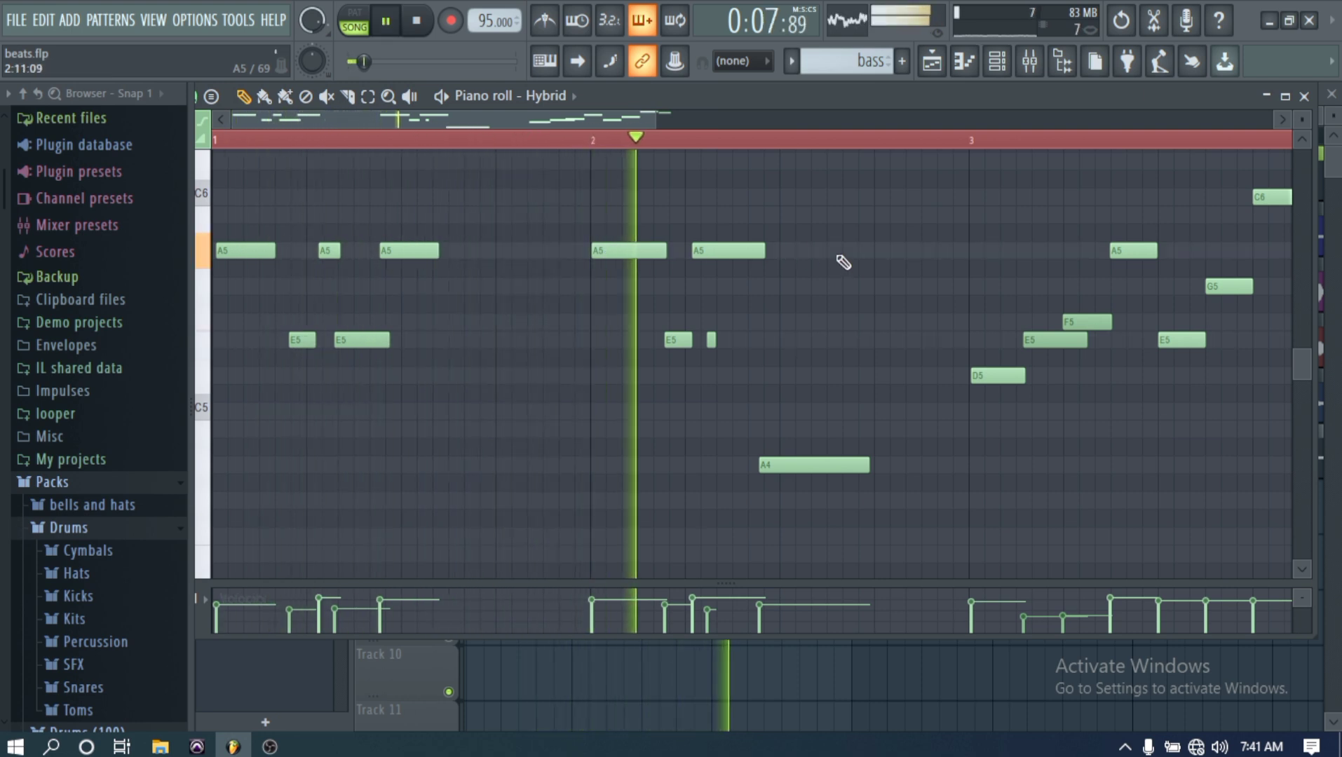
key(space)
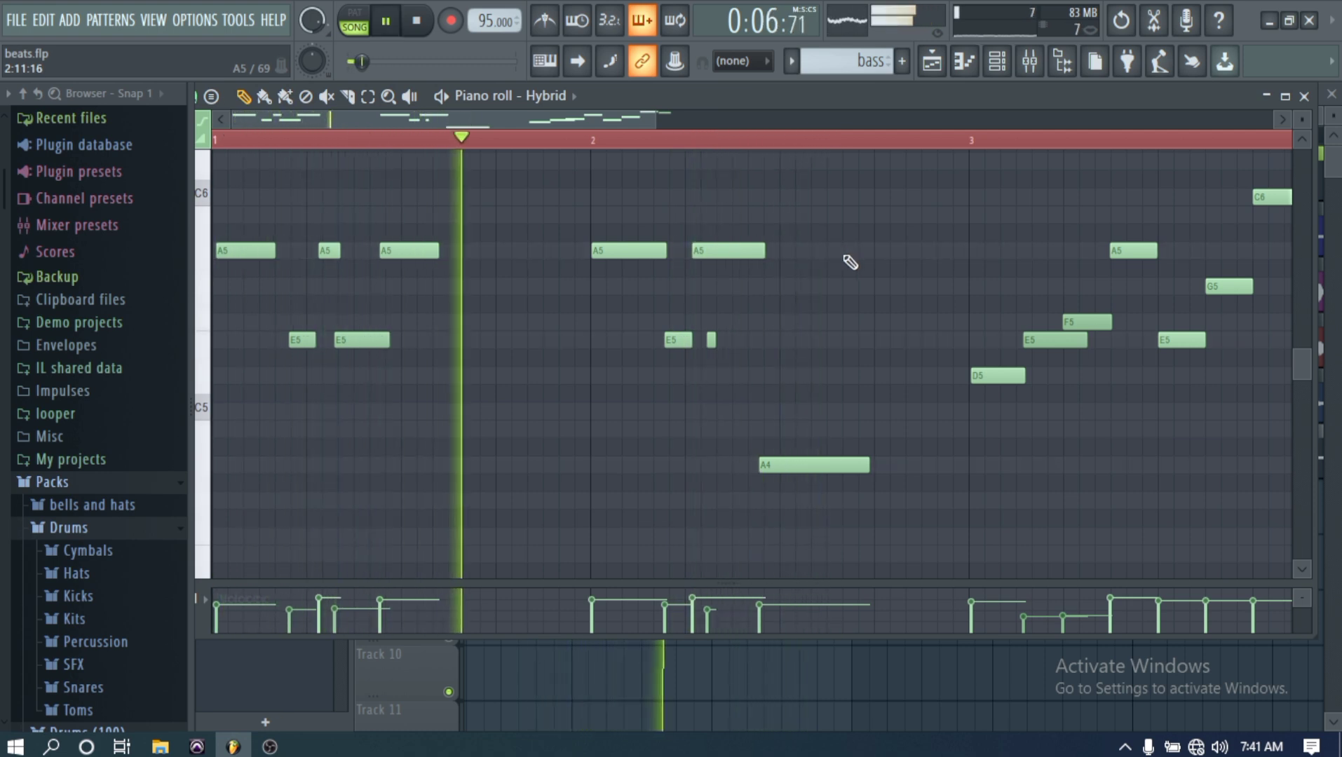
key(space)
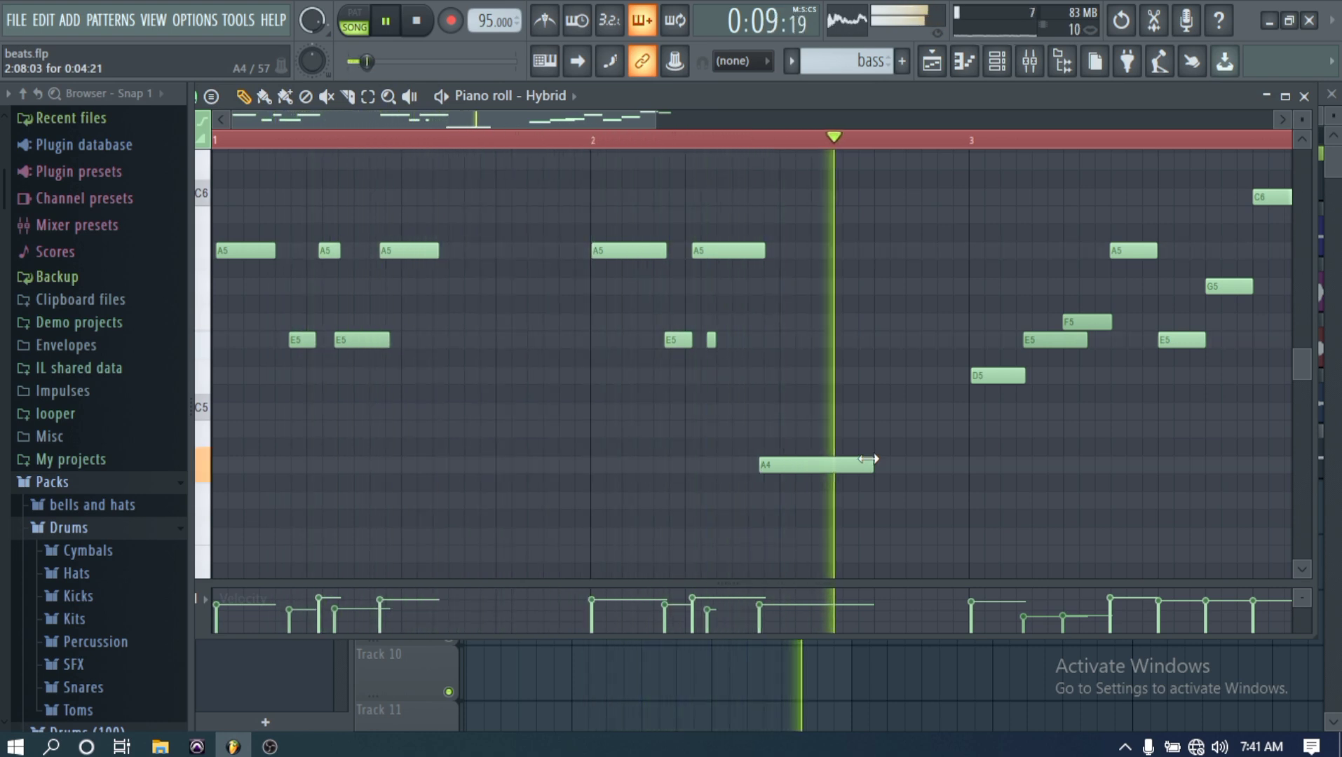
Extend the A4 in bar 2 up to bar 3 and the last A5 in bar 1 to 0:08:05, auditioning both
key(space)
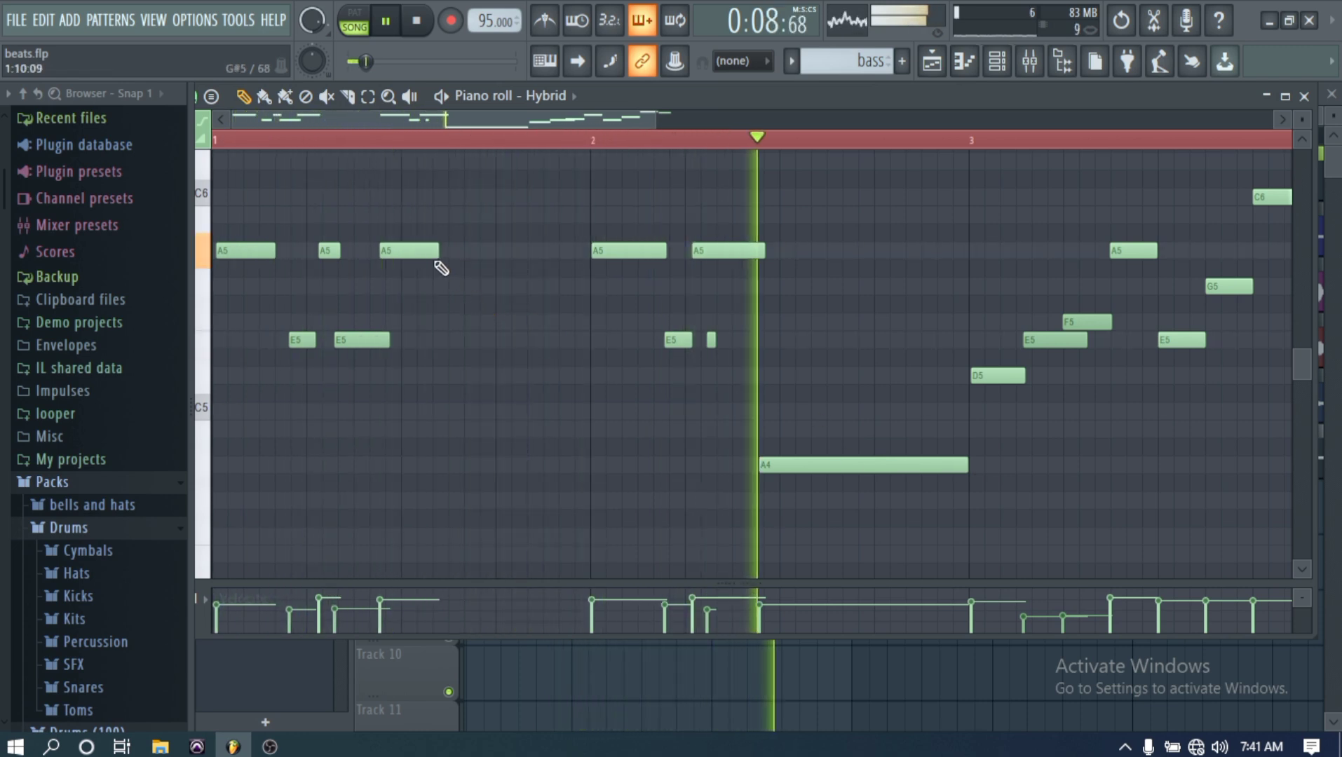
key(space)
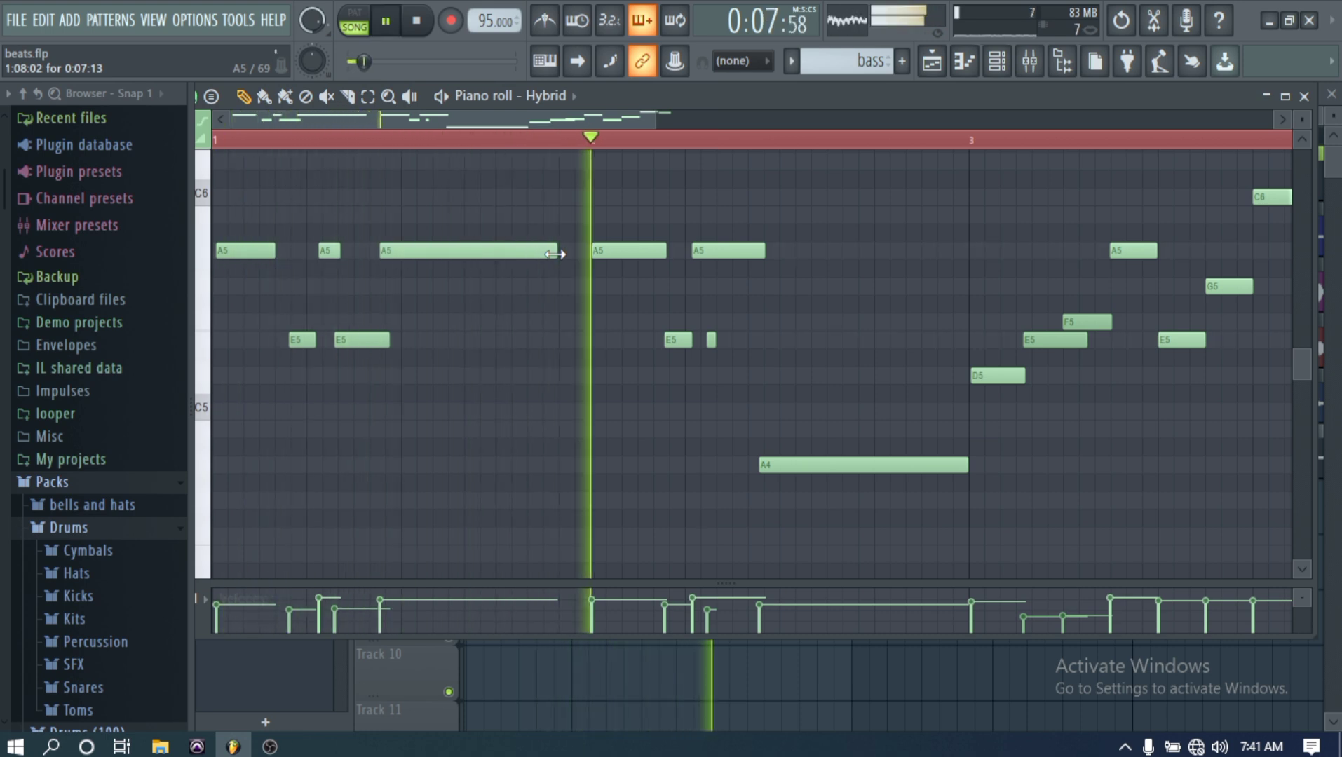
drag(555, 254, 569, 254)
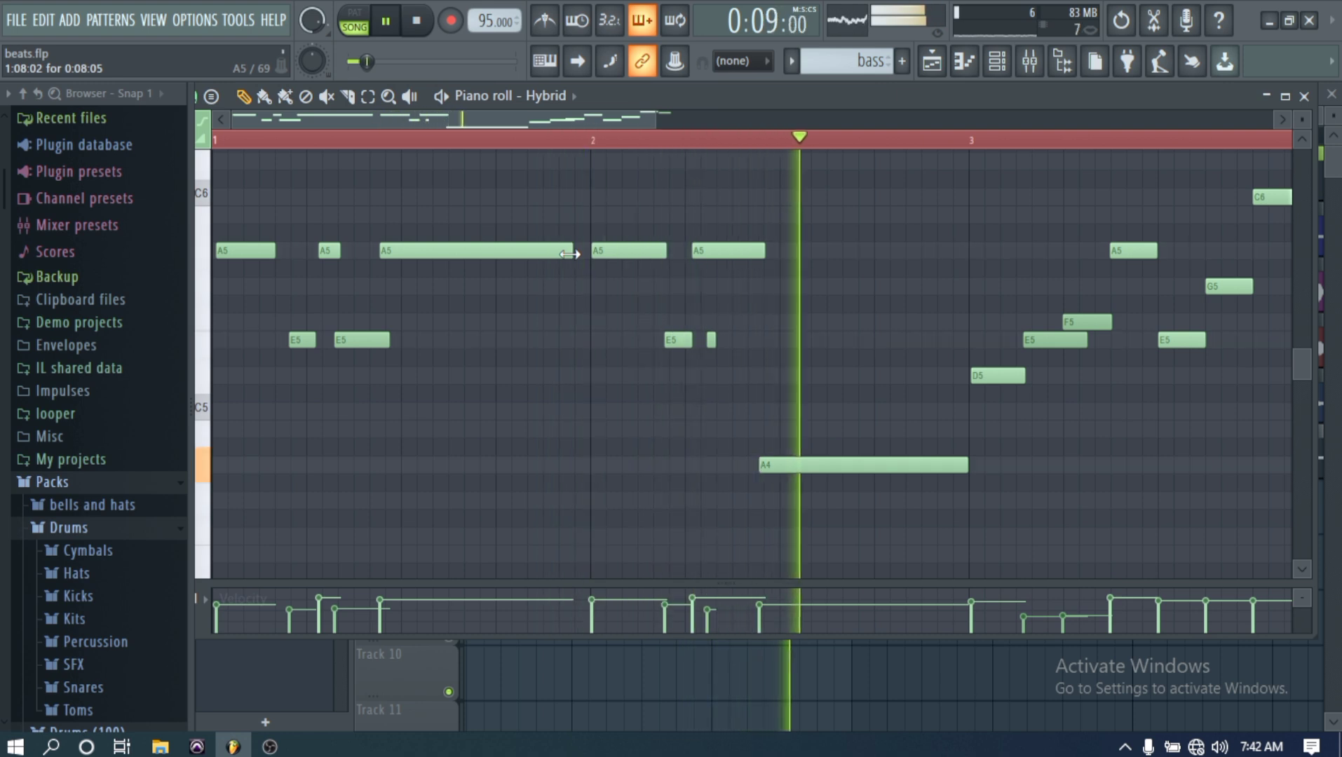
key(space)
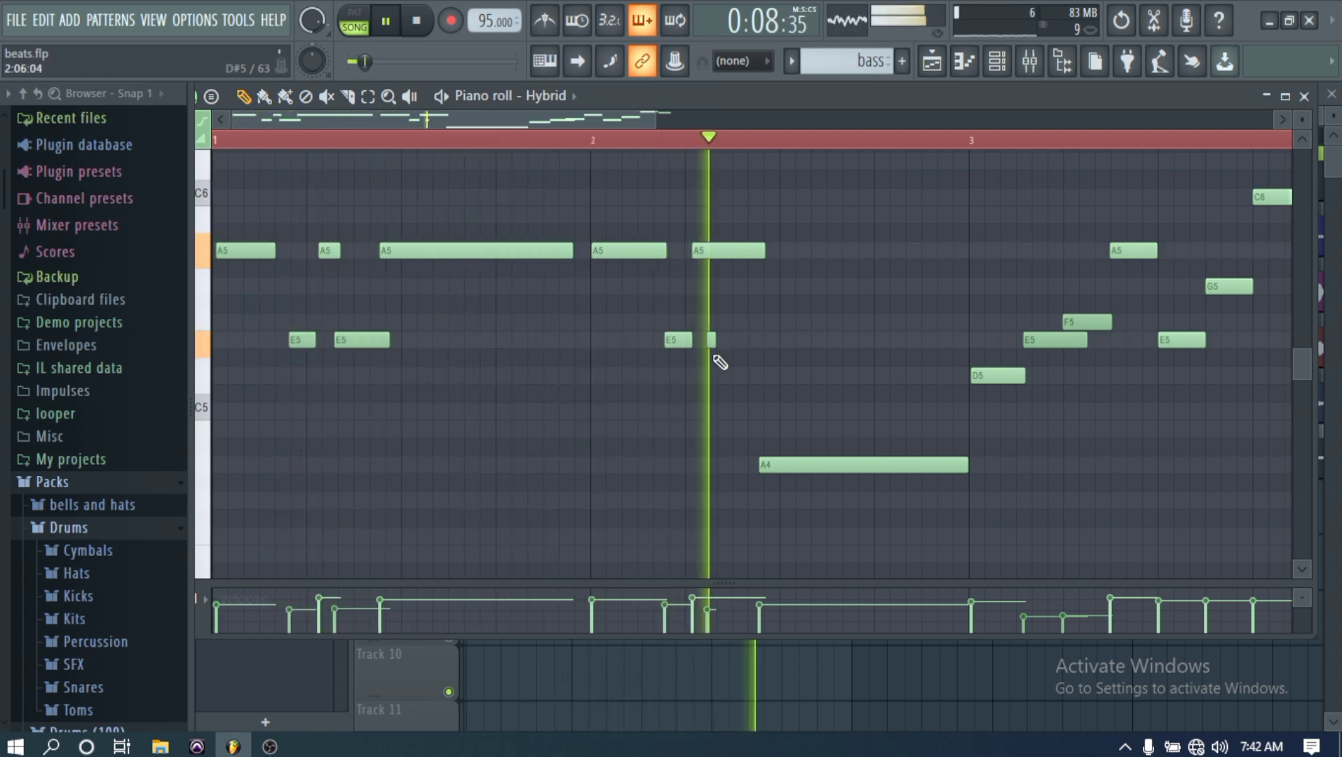
Delete the tiny E5 in bar 2, then trim the preceding E5 and move the second A5 earlier to meet it
right_click(712, 344)
key(space)
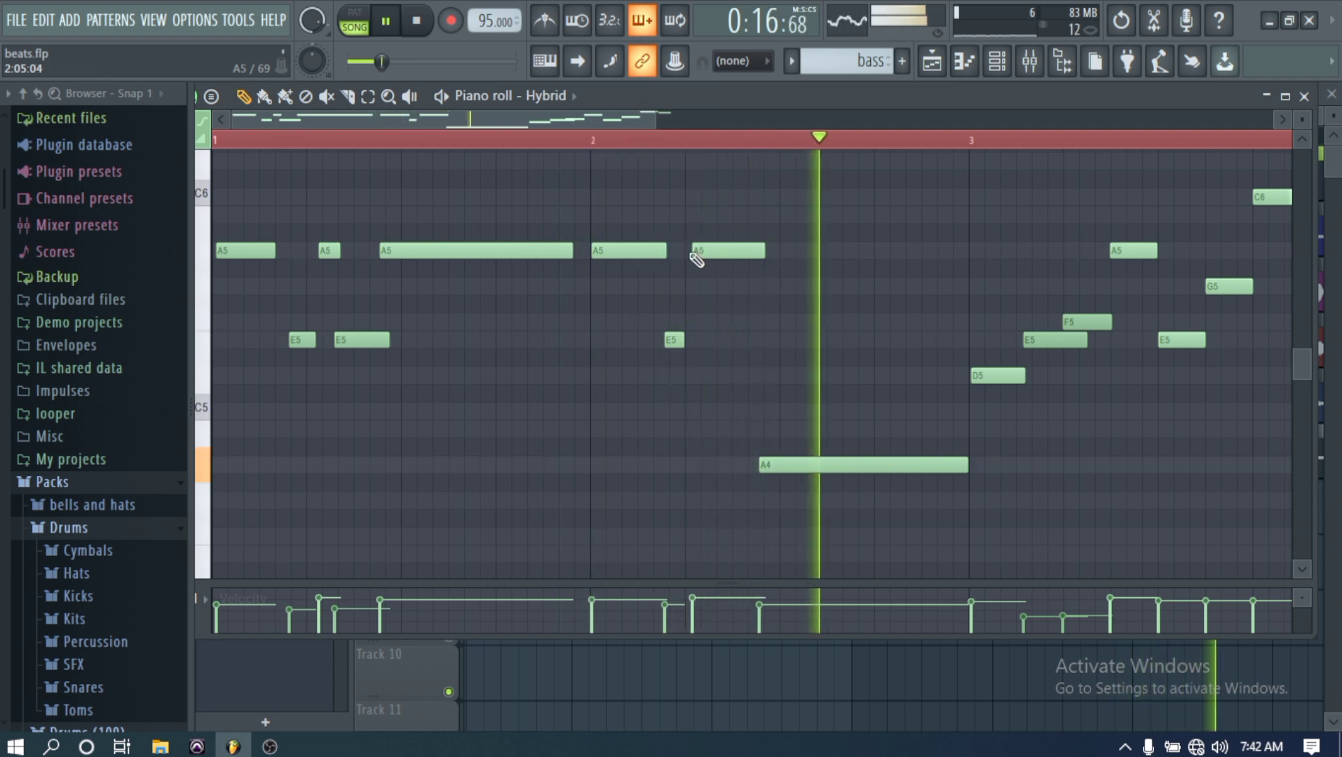
drag(697, 254, 695, 246)
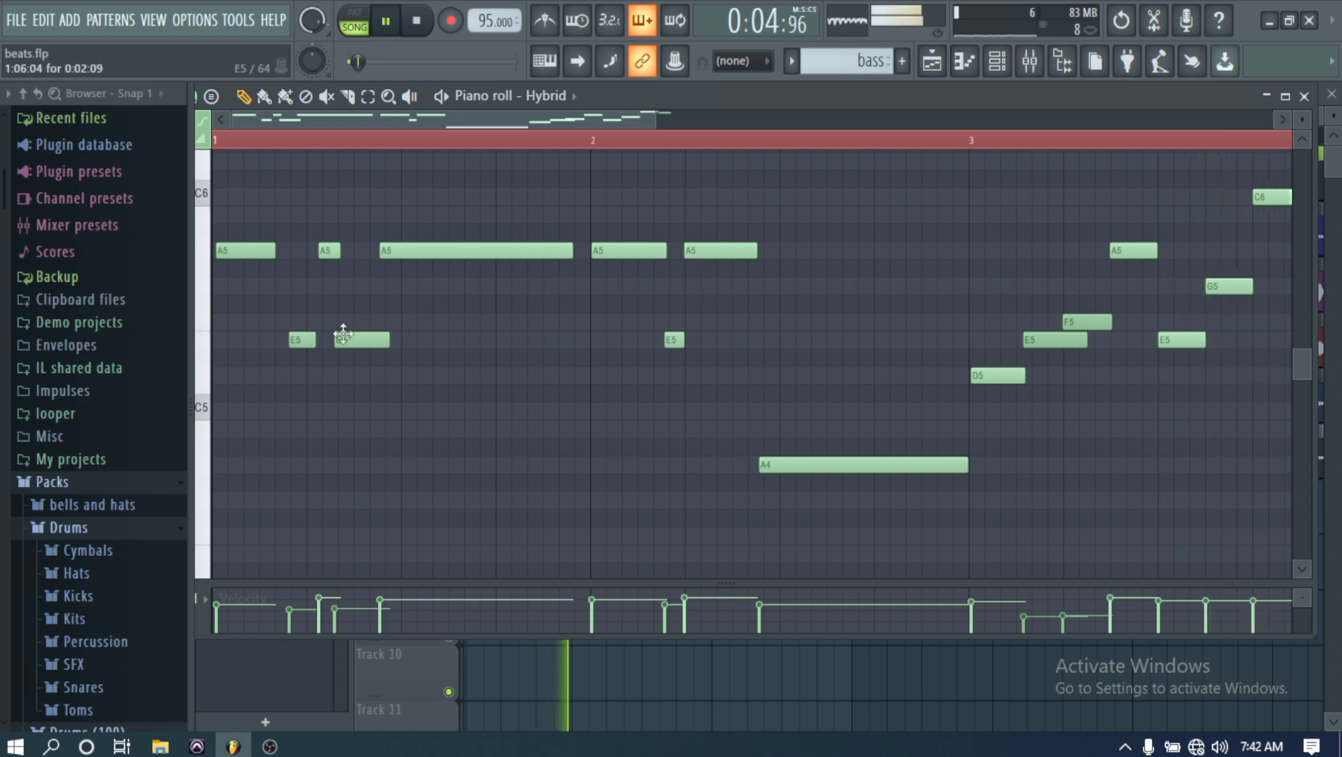
Shorten the first E5 in bar 1, make the following A5 start at 1:05:00 with length 0:01:11, and close the piano roll
drag(310, 342, 301, 342)
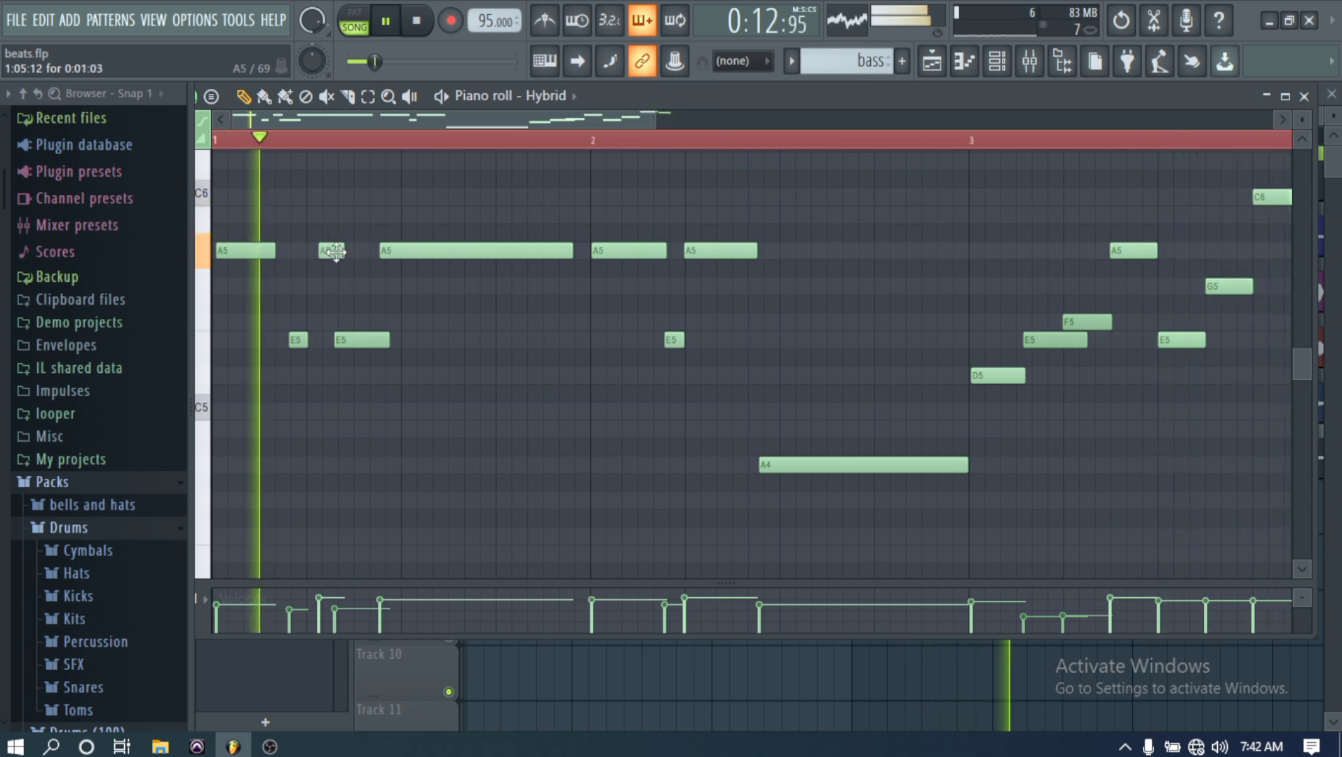
drag(344, 251, 324, 253)
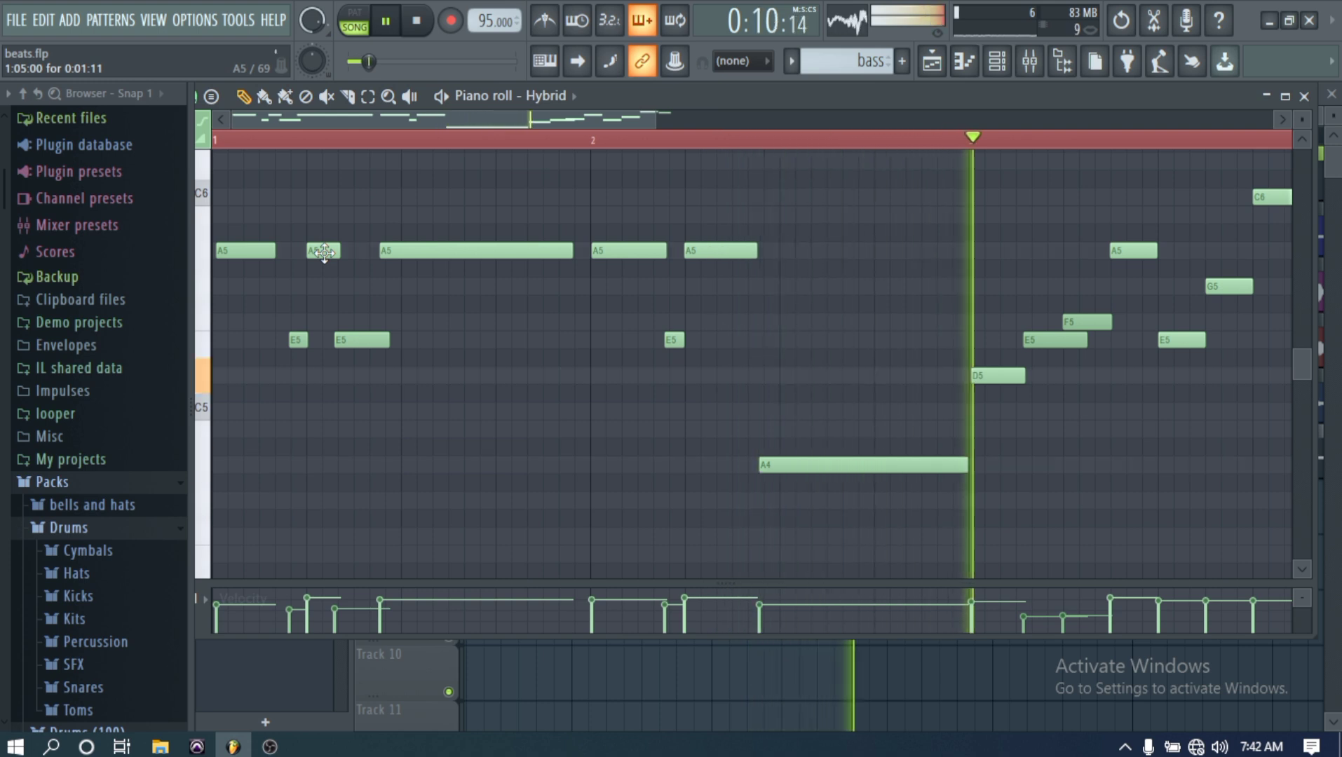
click(1304, 96)
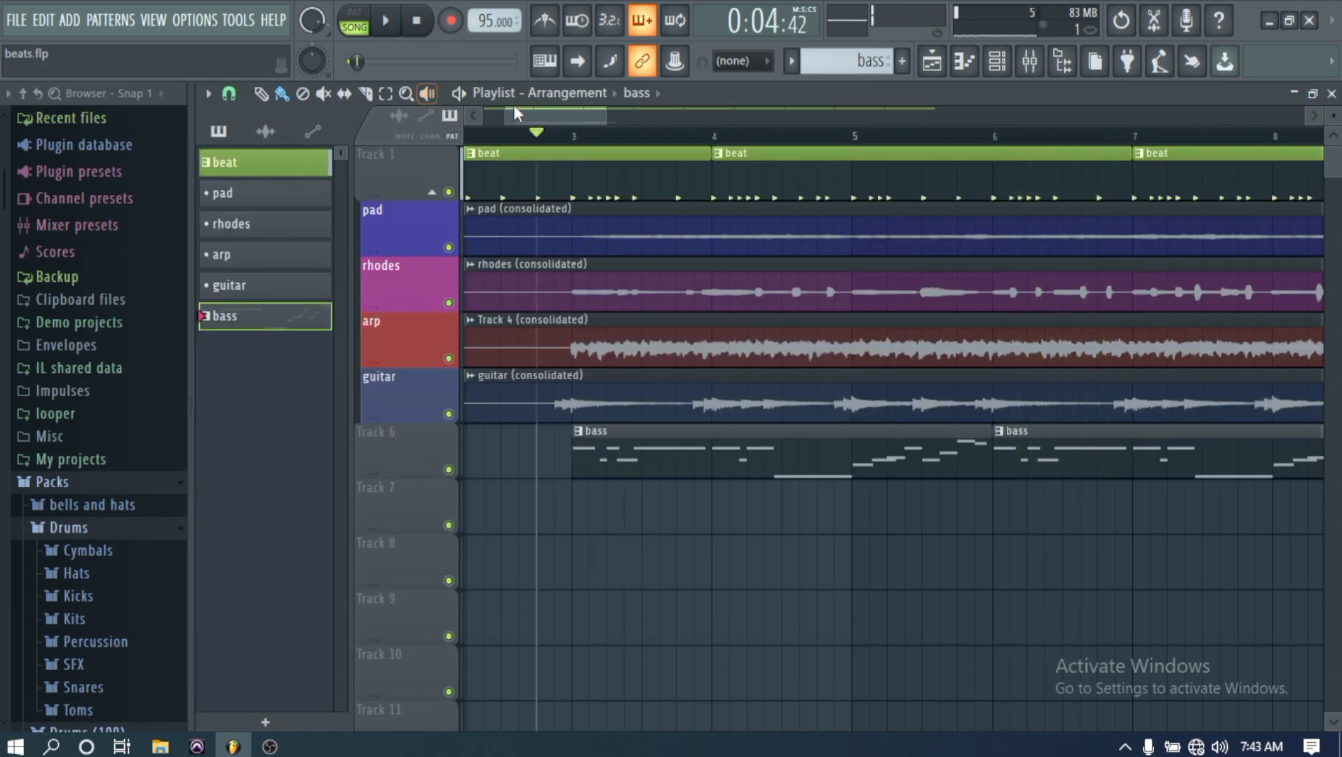
Repeat the bass clip along Track 6 to the end of the song, remove the surplus clip at bar 30, and play back the ending
drag(1320, 468, 1310, 468)
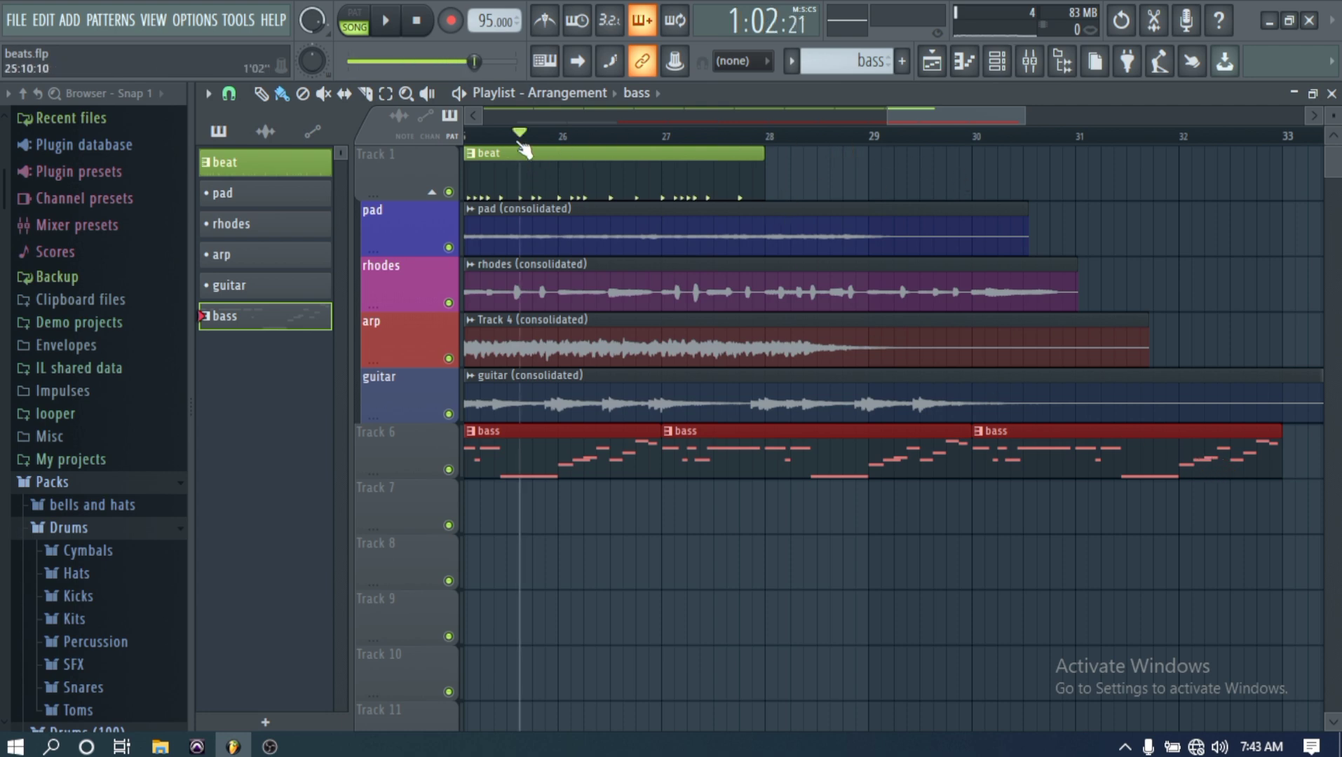
key(space)
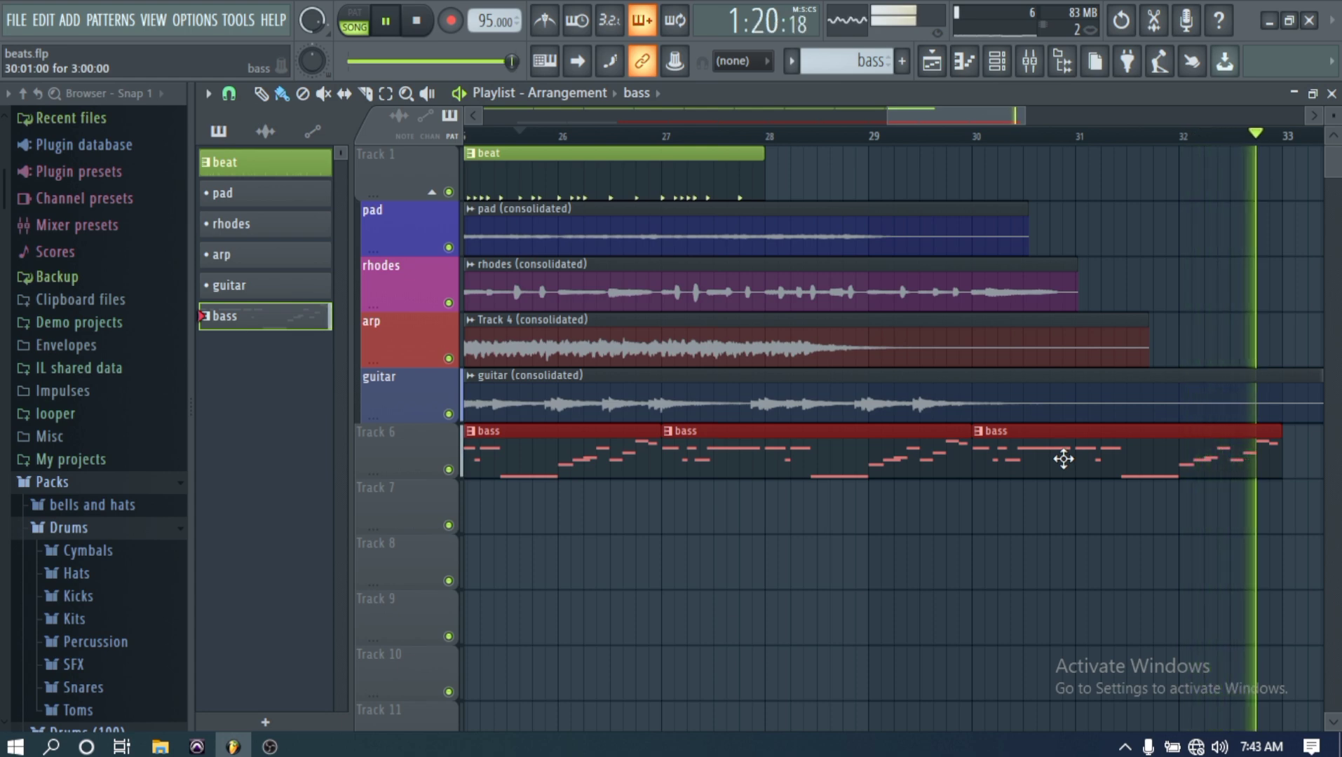
right_click(1122, 472)
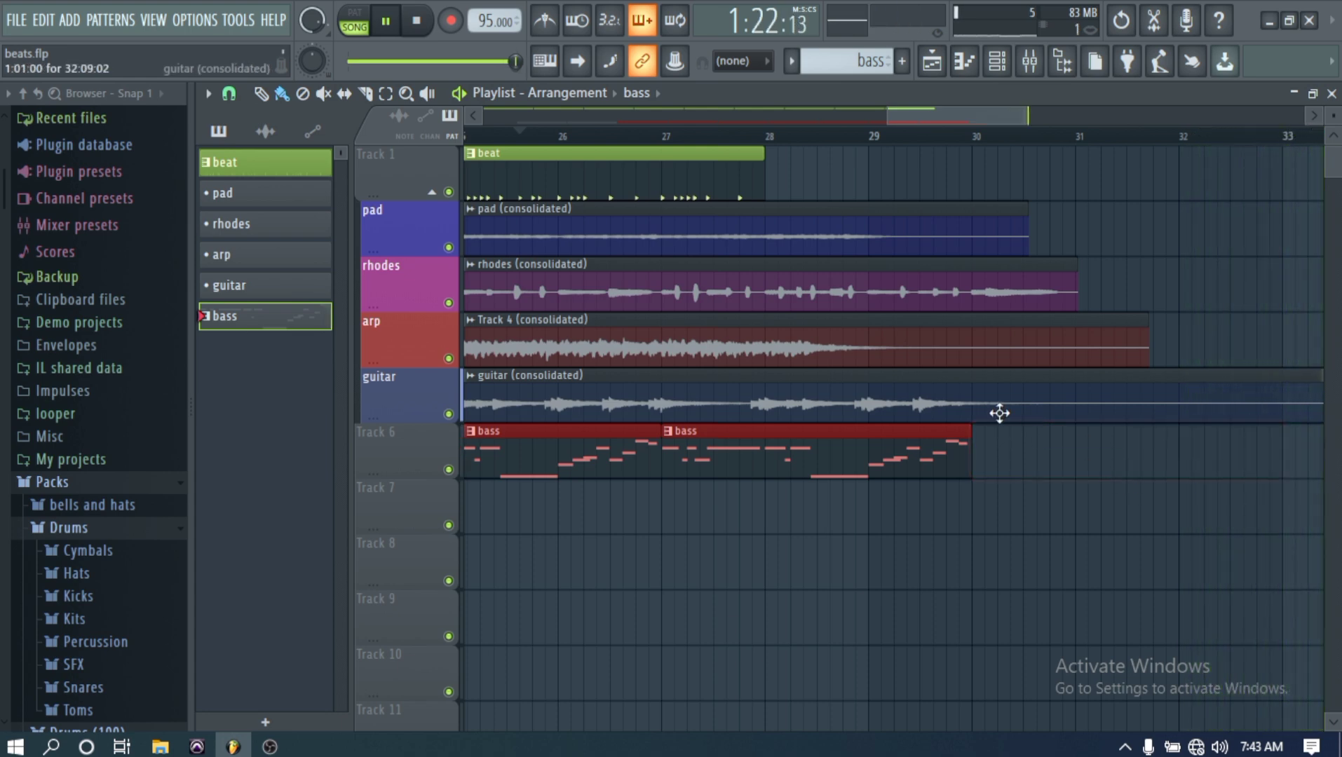
click(730, 135)
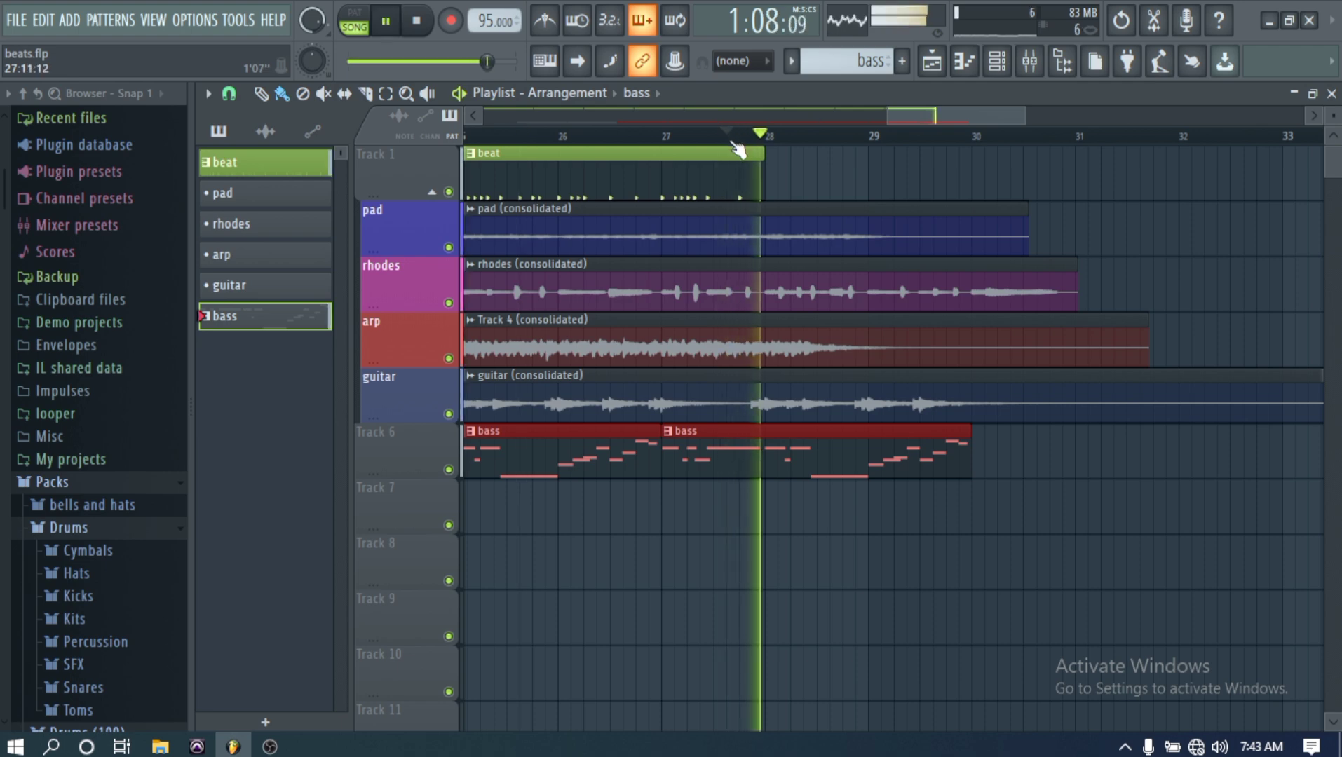
Save the project and replay the ending of the arrangement from bar 27
click(15, 20)
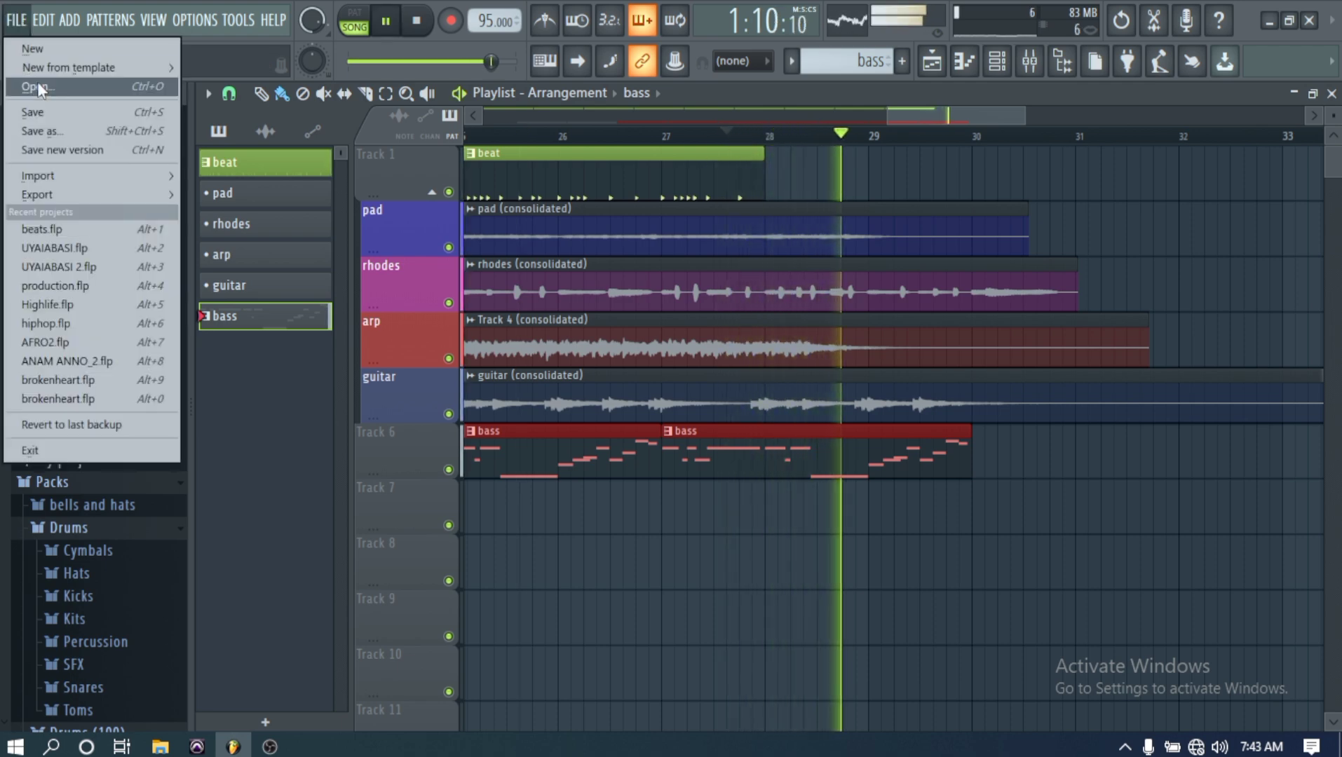
click(53, 111)
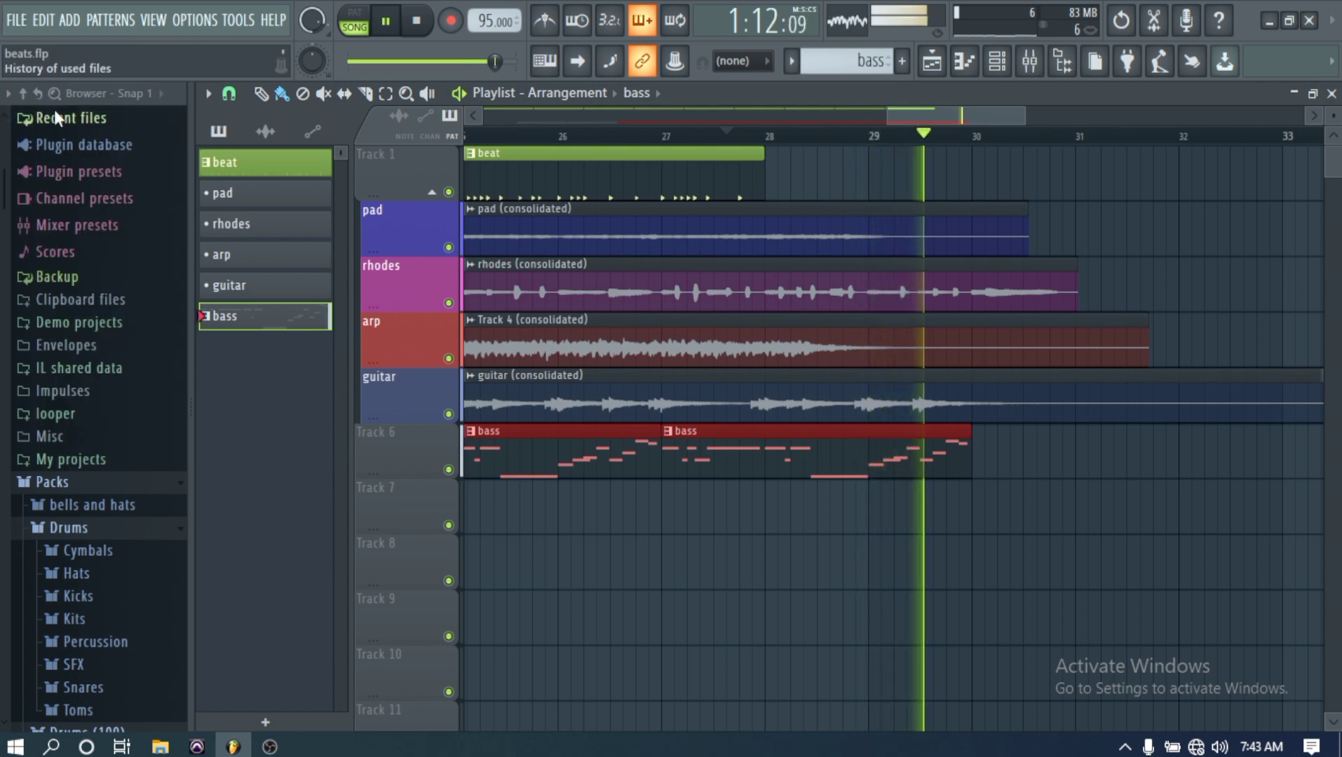
key(space)
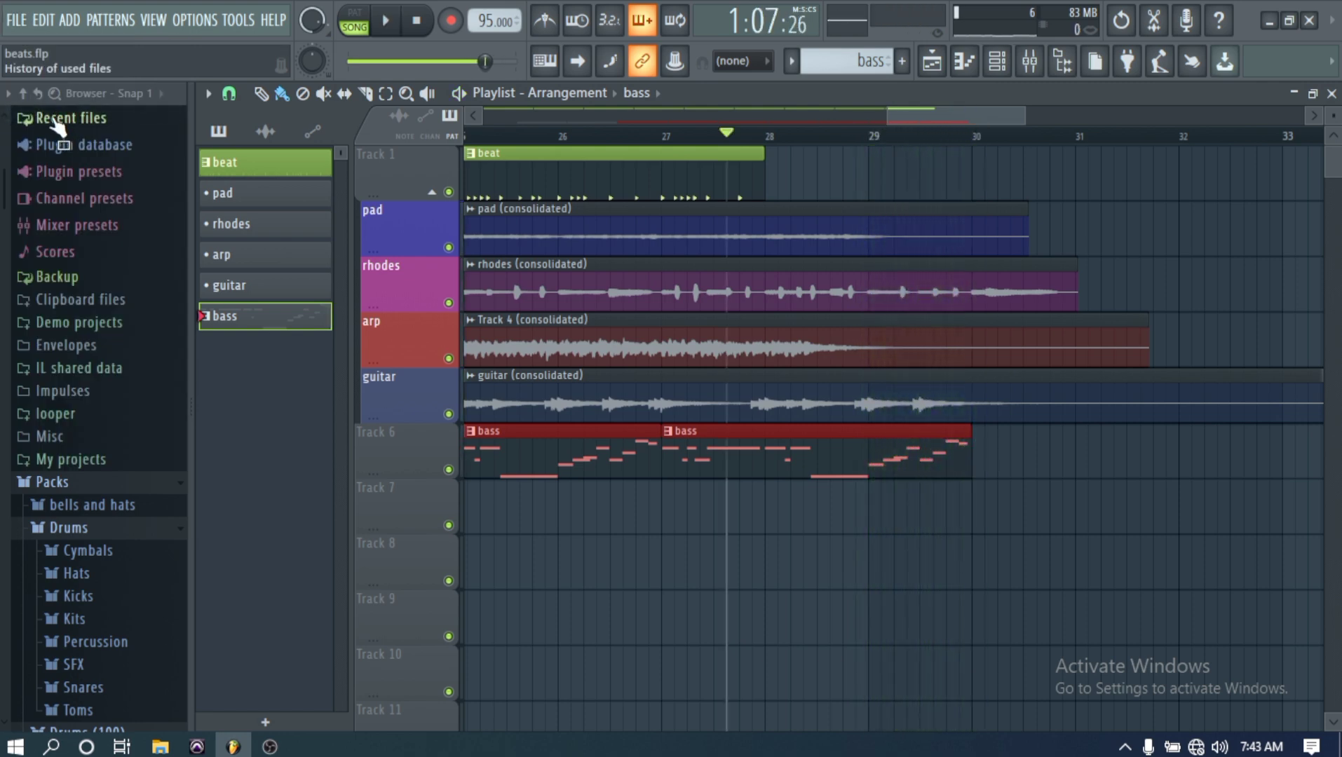
key(space)
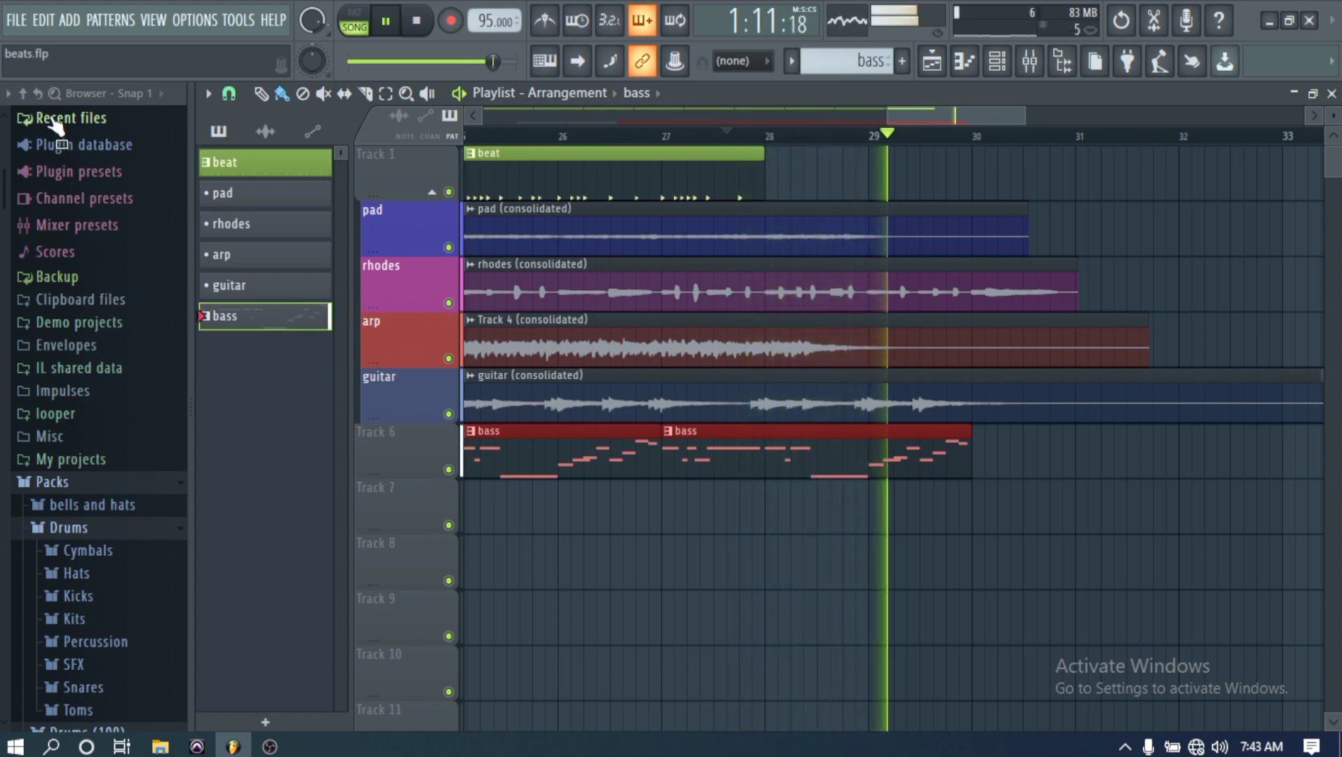
key(space)
In bar 3 of the bass pattern, shorten D5 and fit the following E5 between it and F5, then save the project
double_click(822, 440)
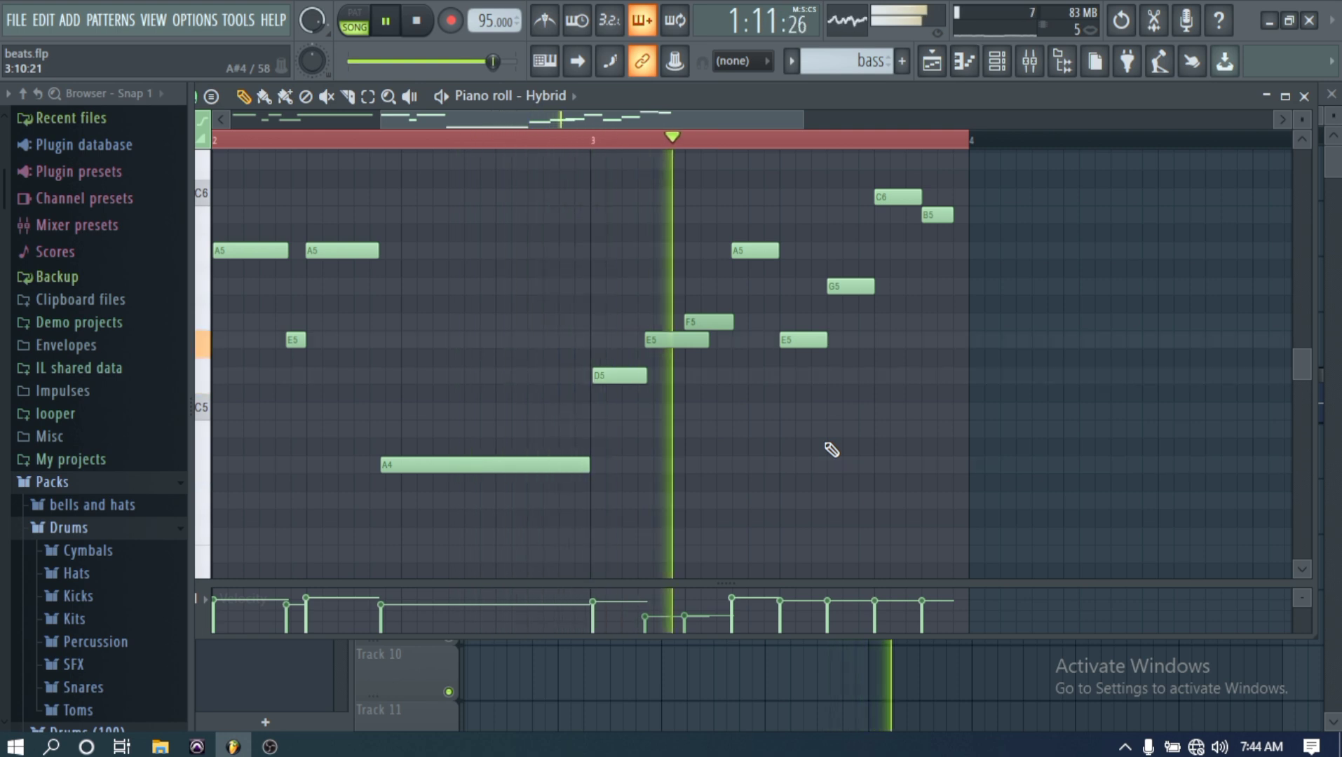
key(space)
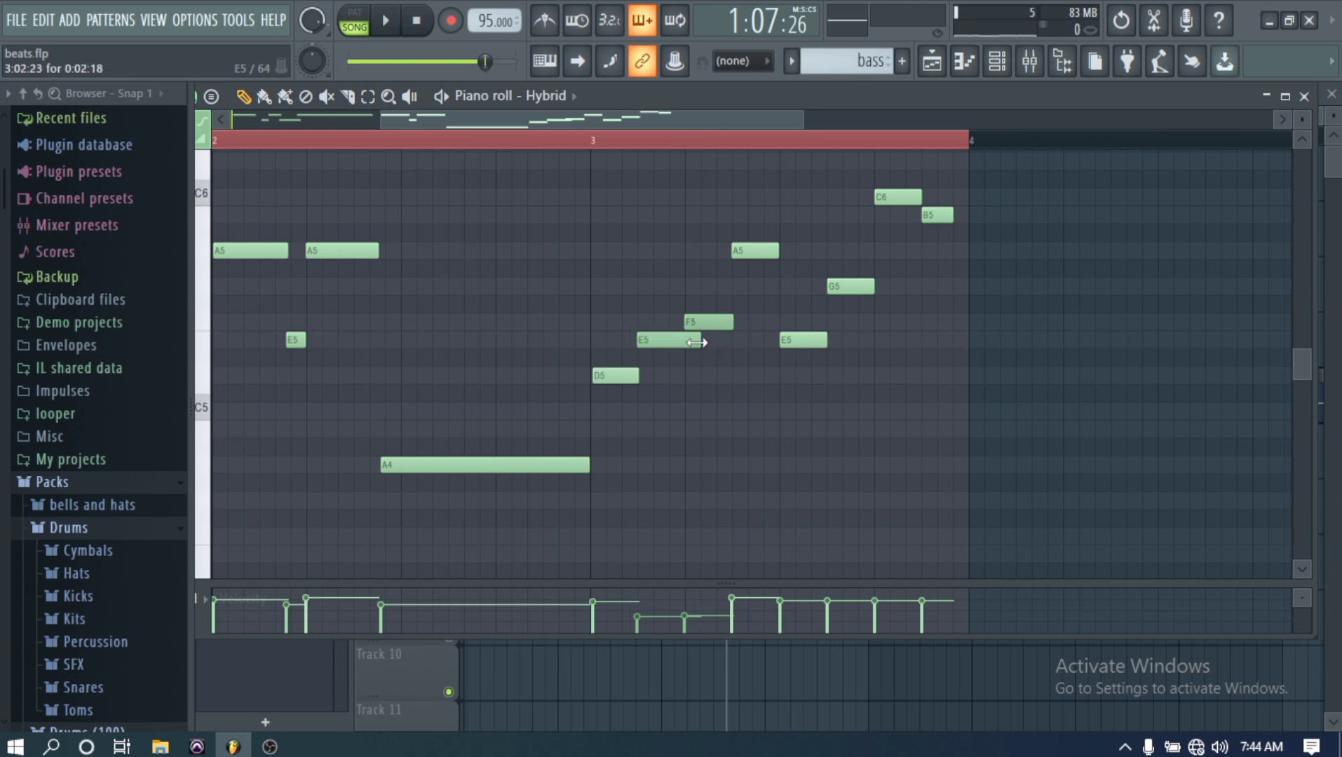
key(space)
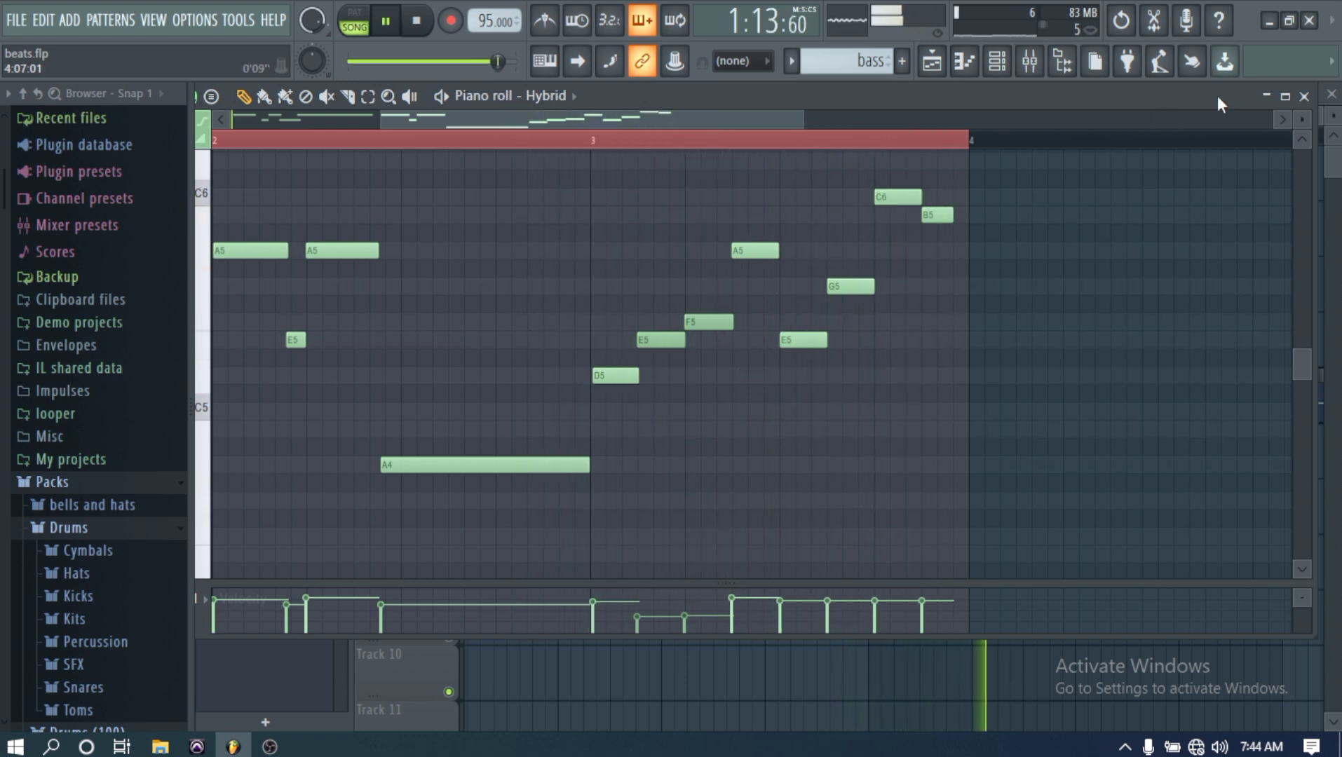
click(1305, 96)
key(space)
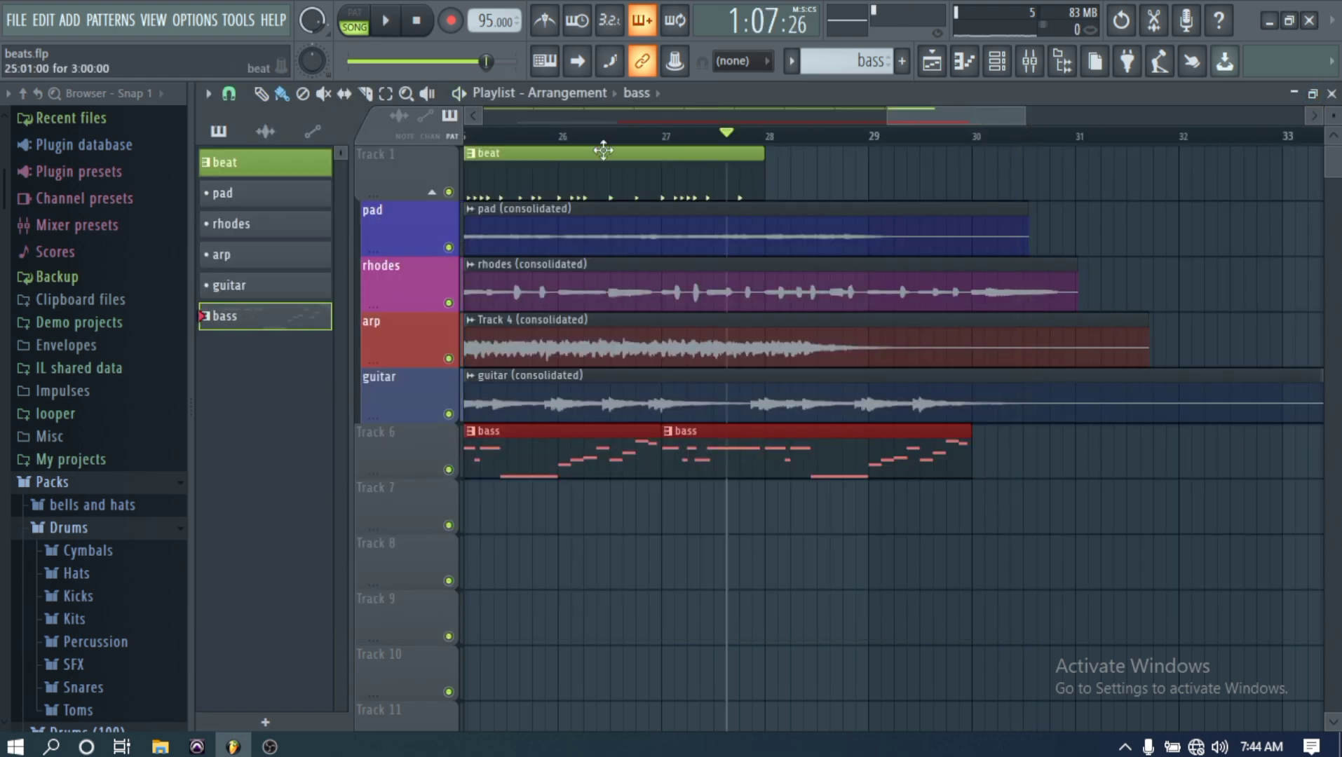
click(16, 19)
click(32, 114)
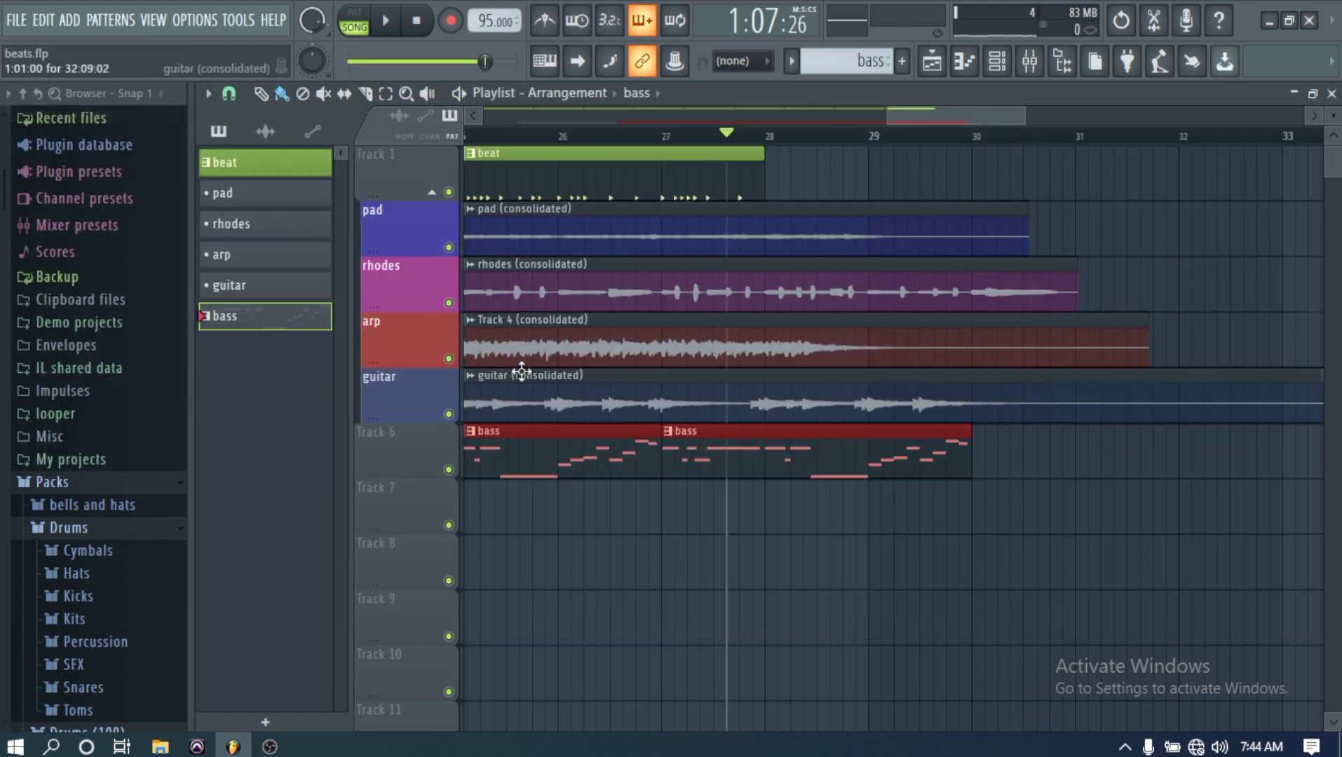
Name Track 6 "bass" and give it a muted red colour
right_click(404, 452)
click(452, 301)
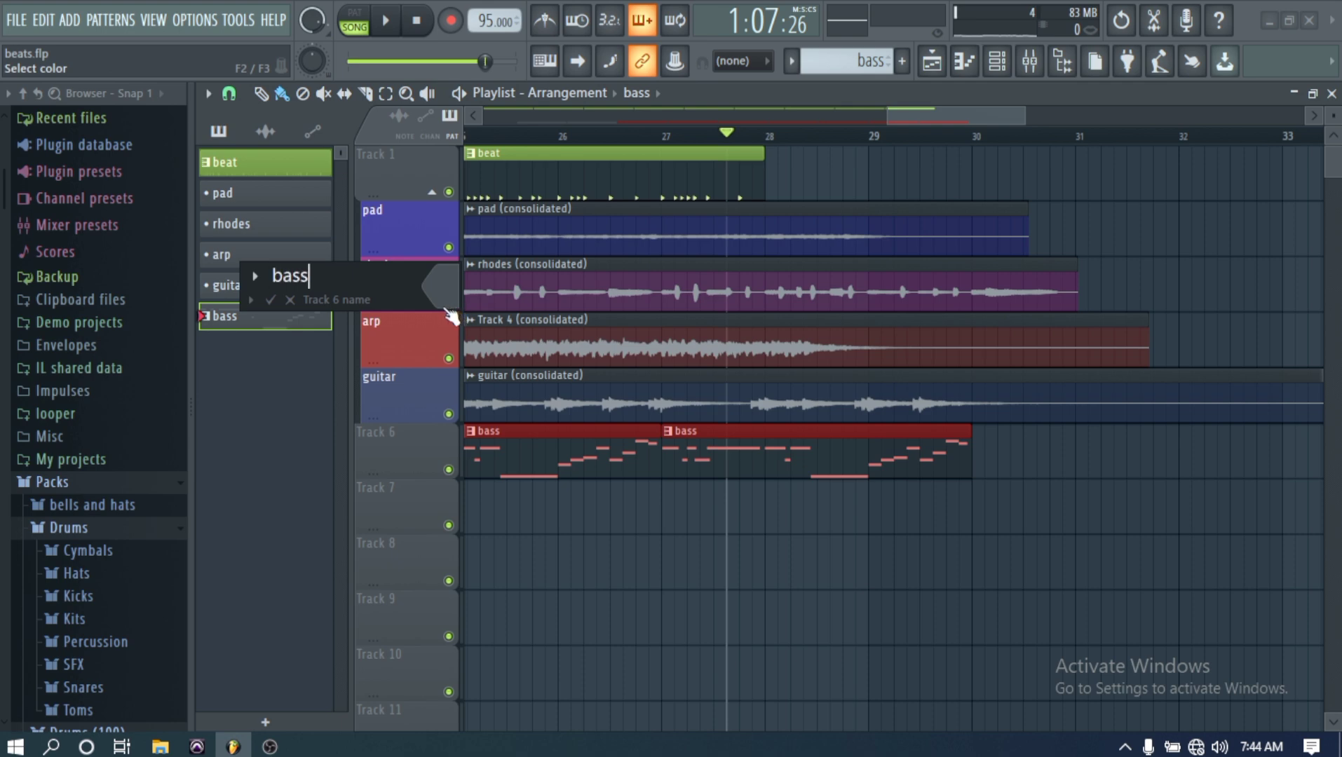
click(443, 302)
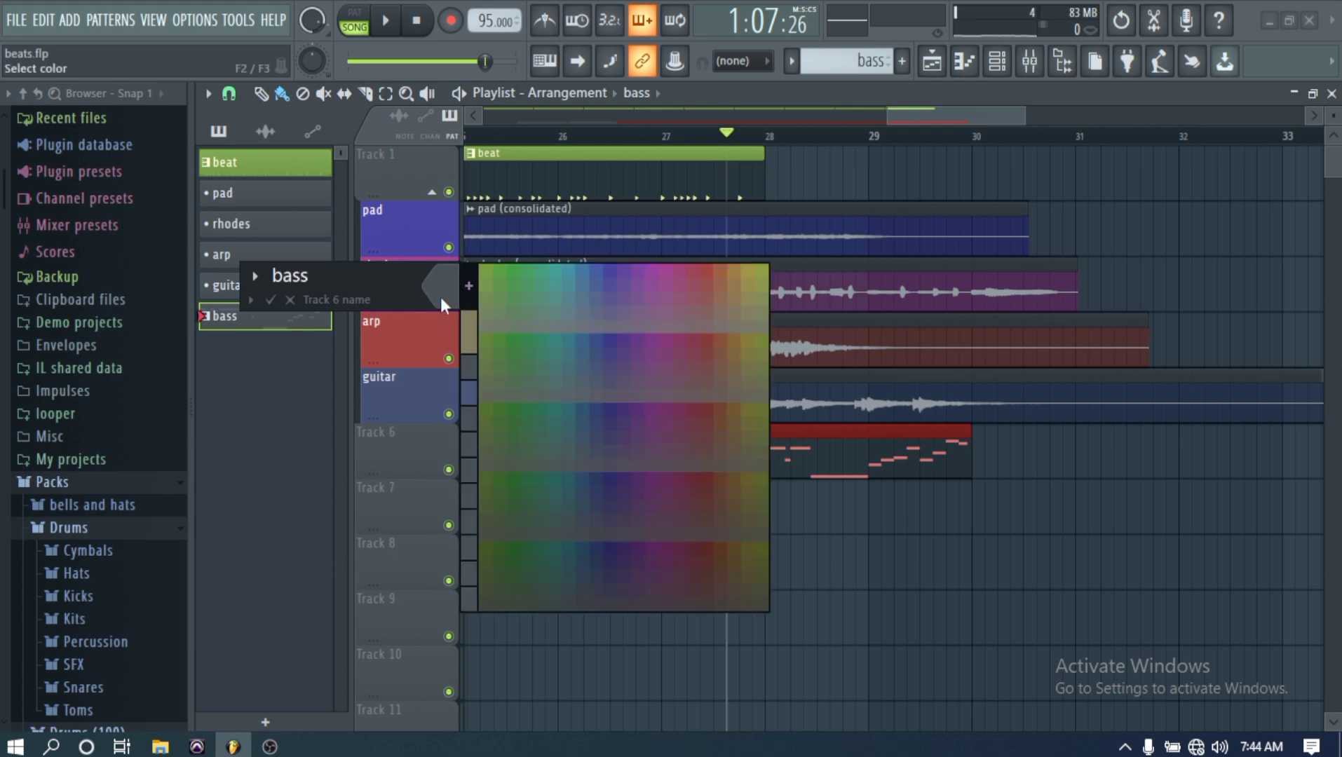
click(718, 296)
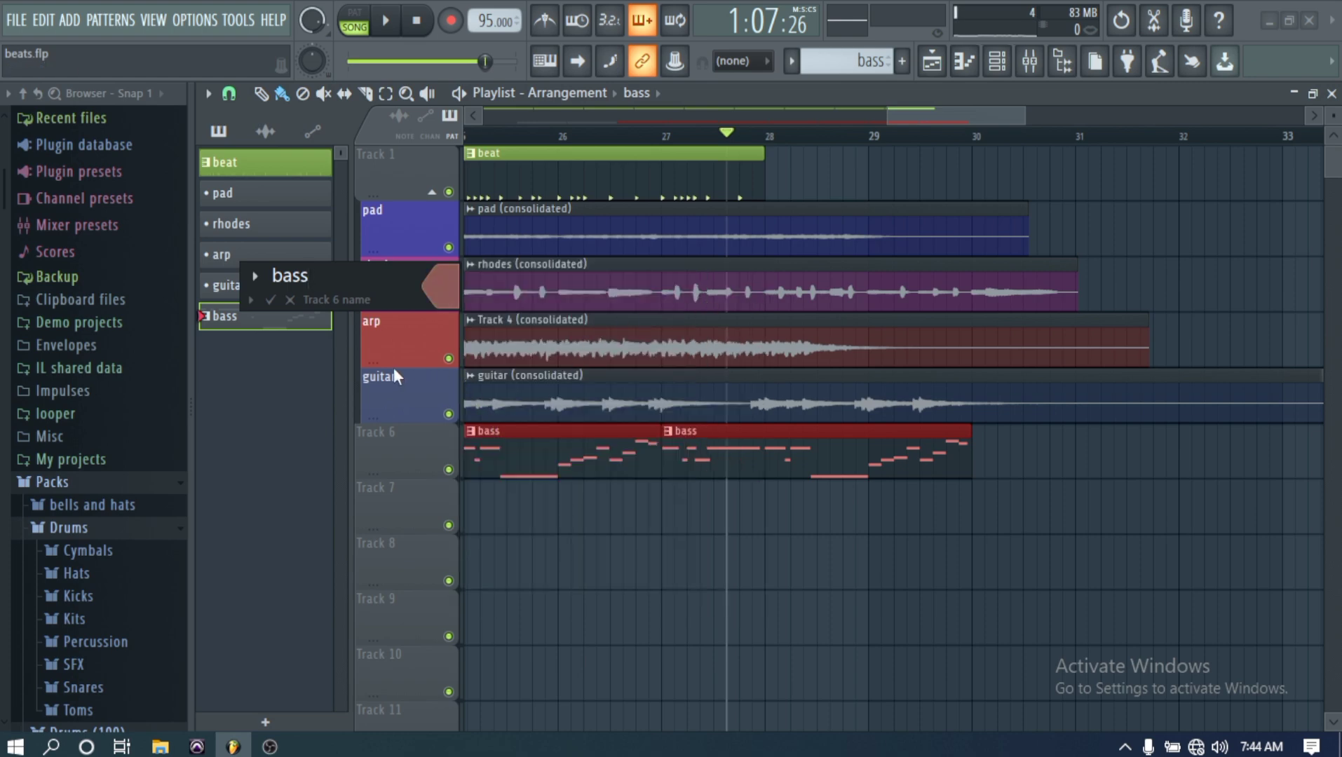
click(271, 302)
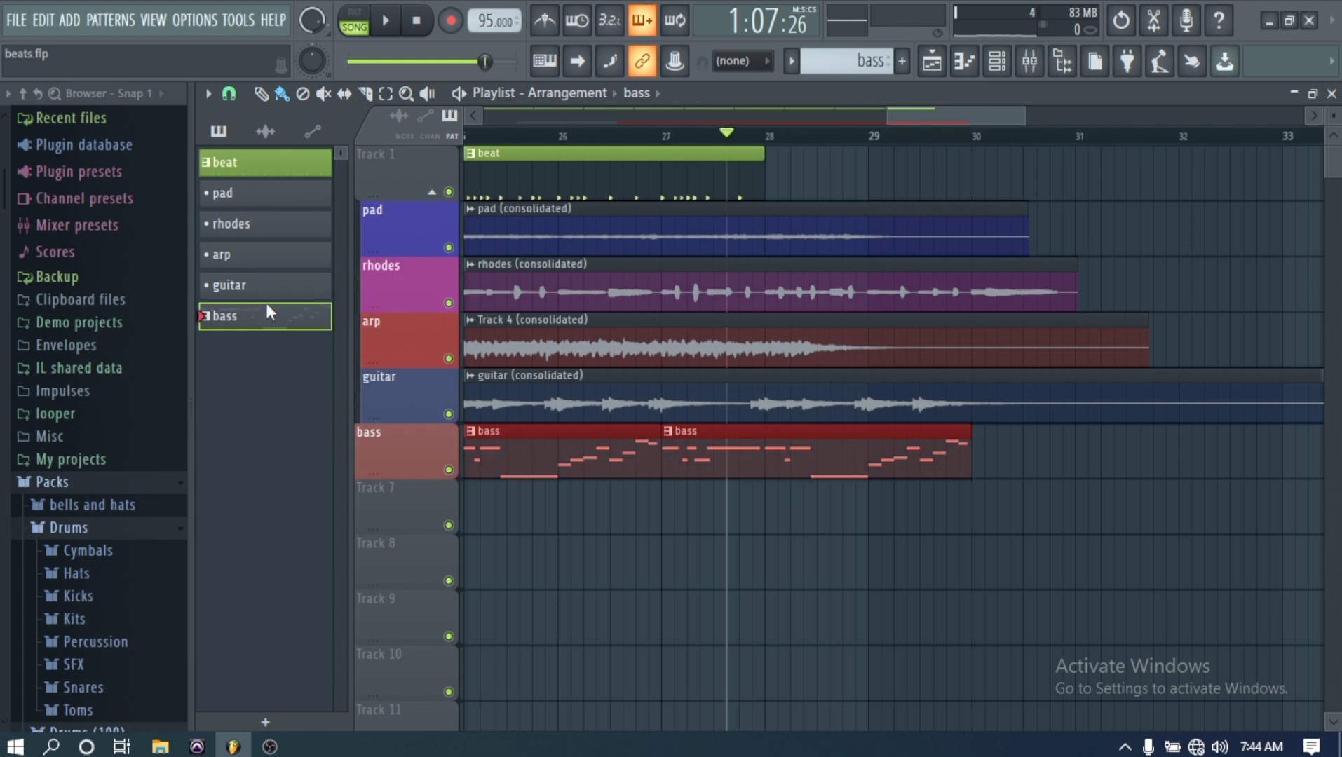
Change the bass track's colour to purple
right_click(382, 434)
click(477, 302)
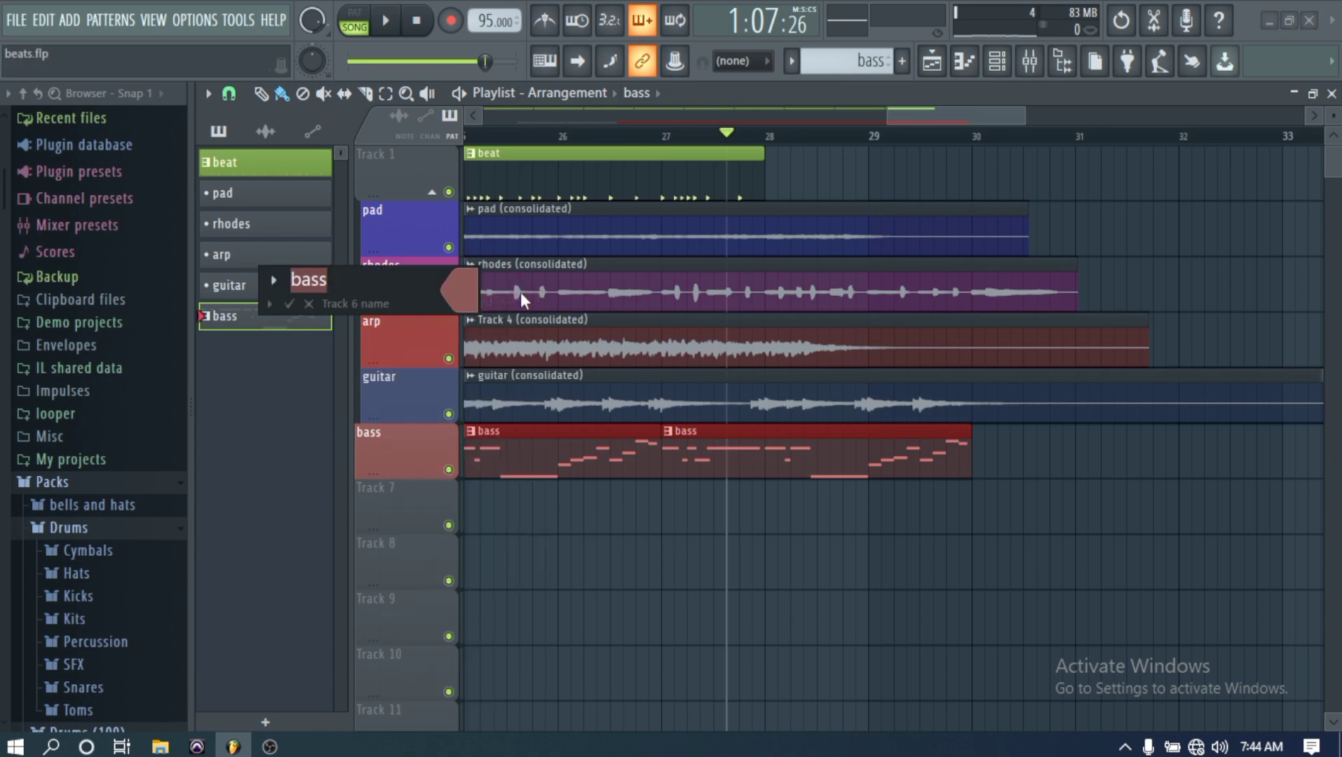
click(466, 291)
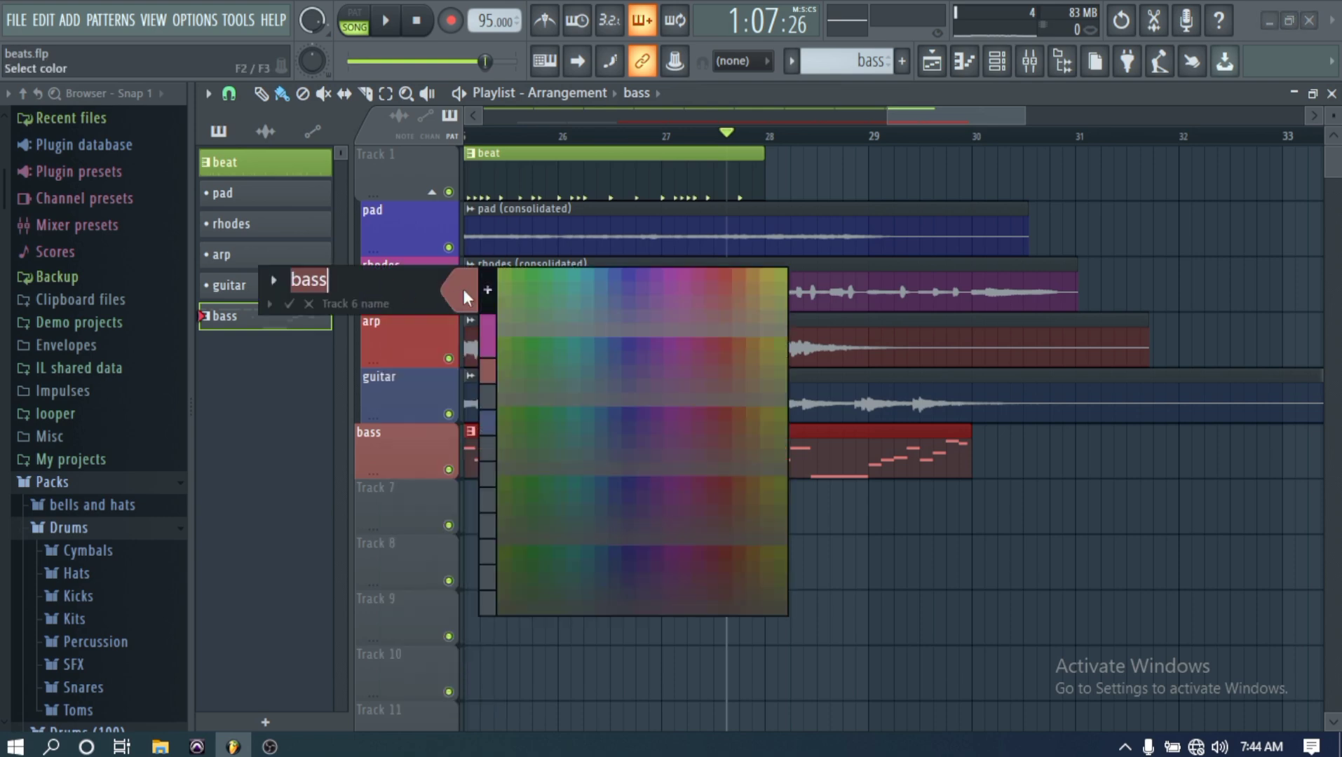
click(673, 366)
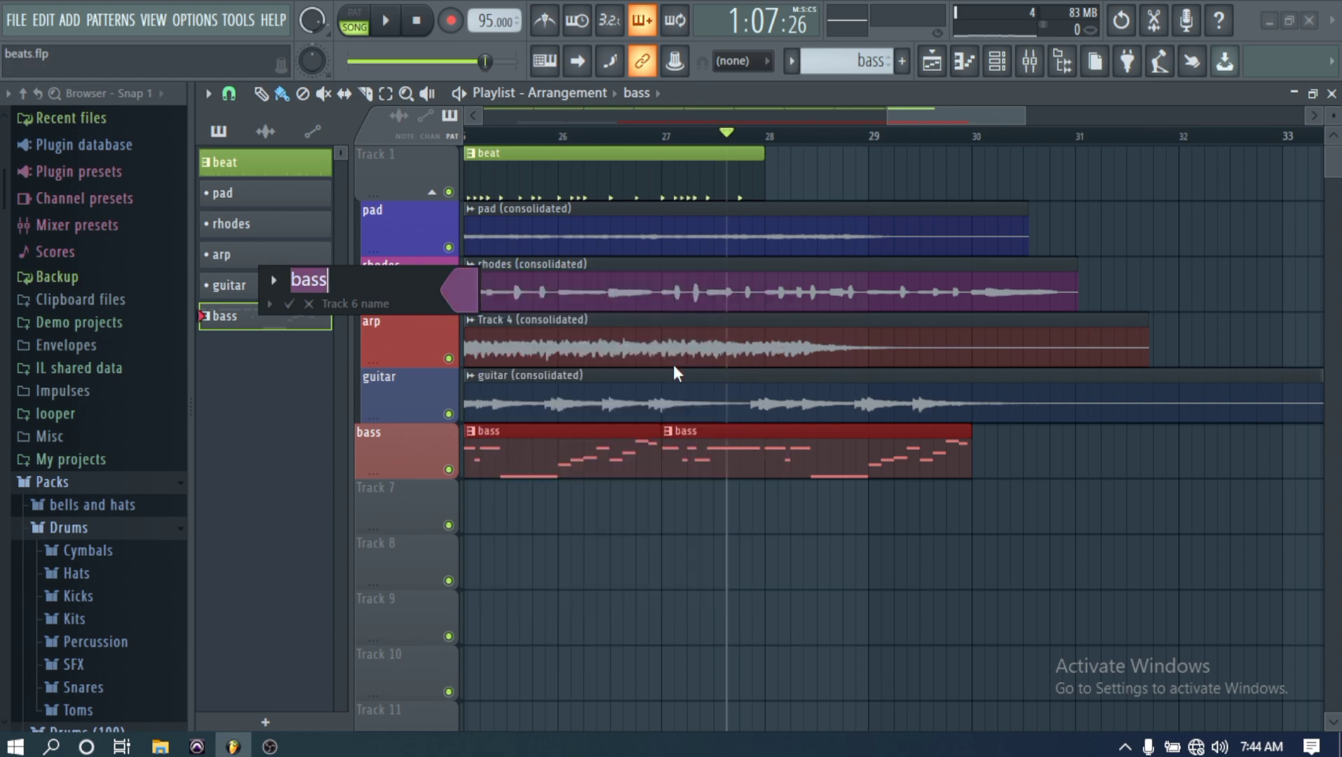
click(300, 304)
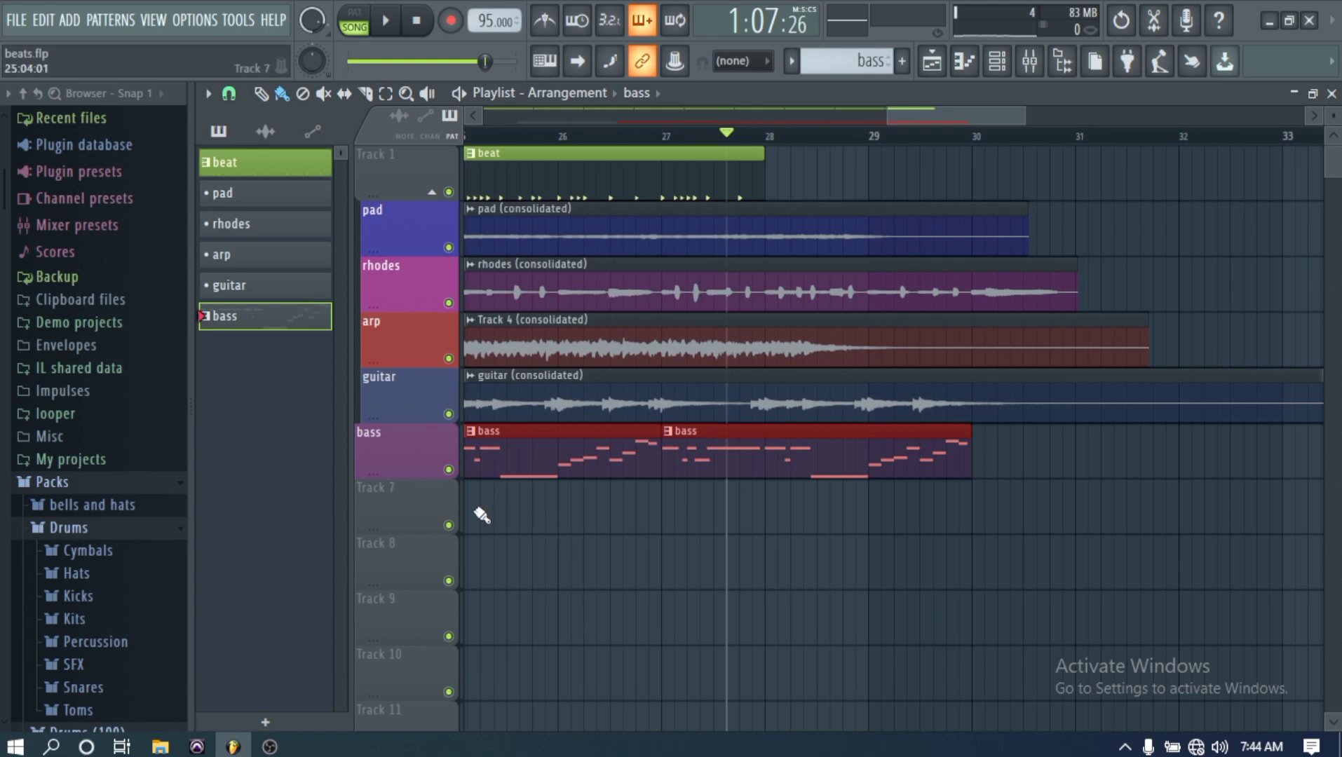
Consolidate the bass track to an audio clip from song start
right_click(401, 459)
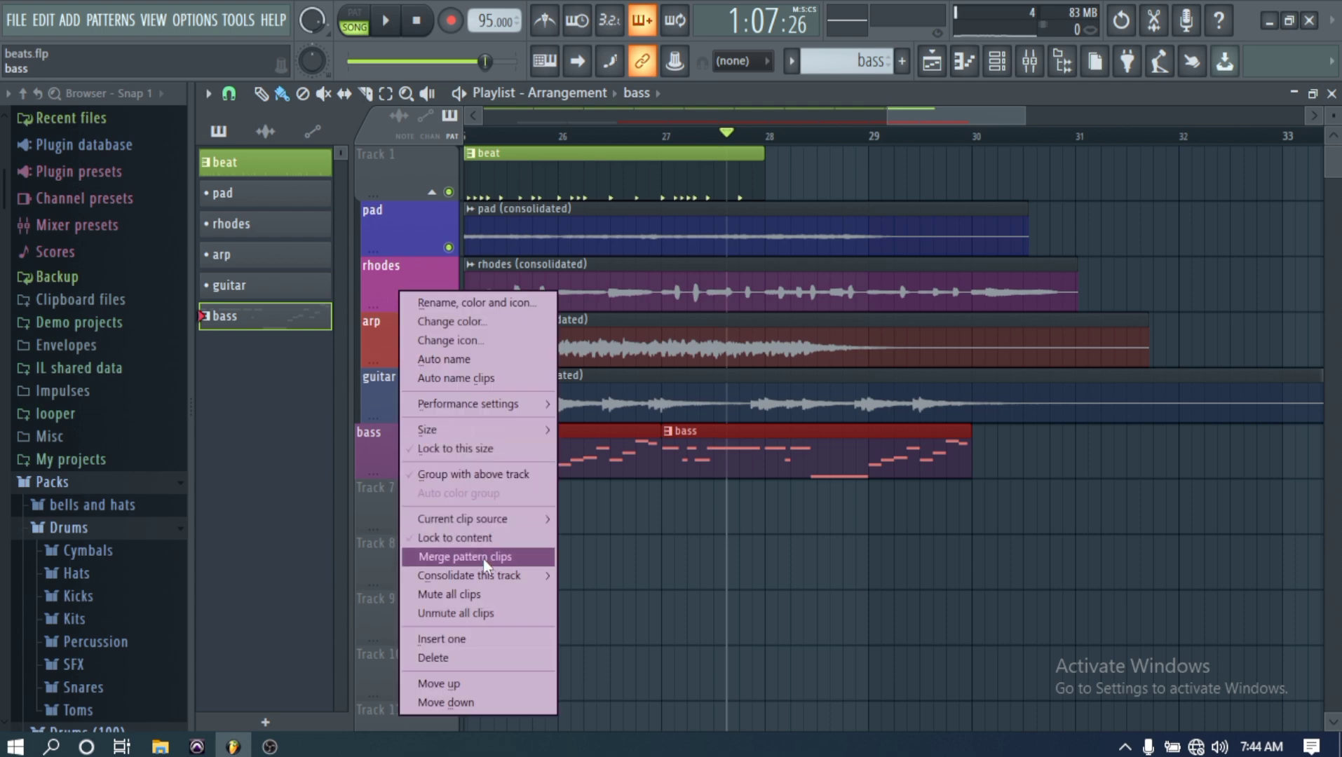
mouse_move(499, 588)
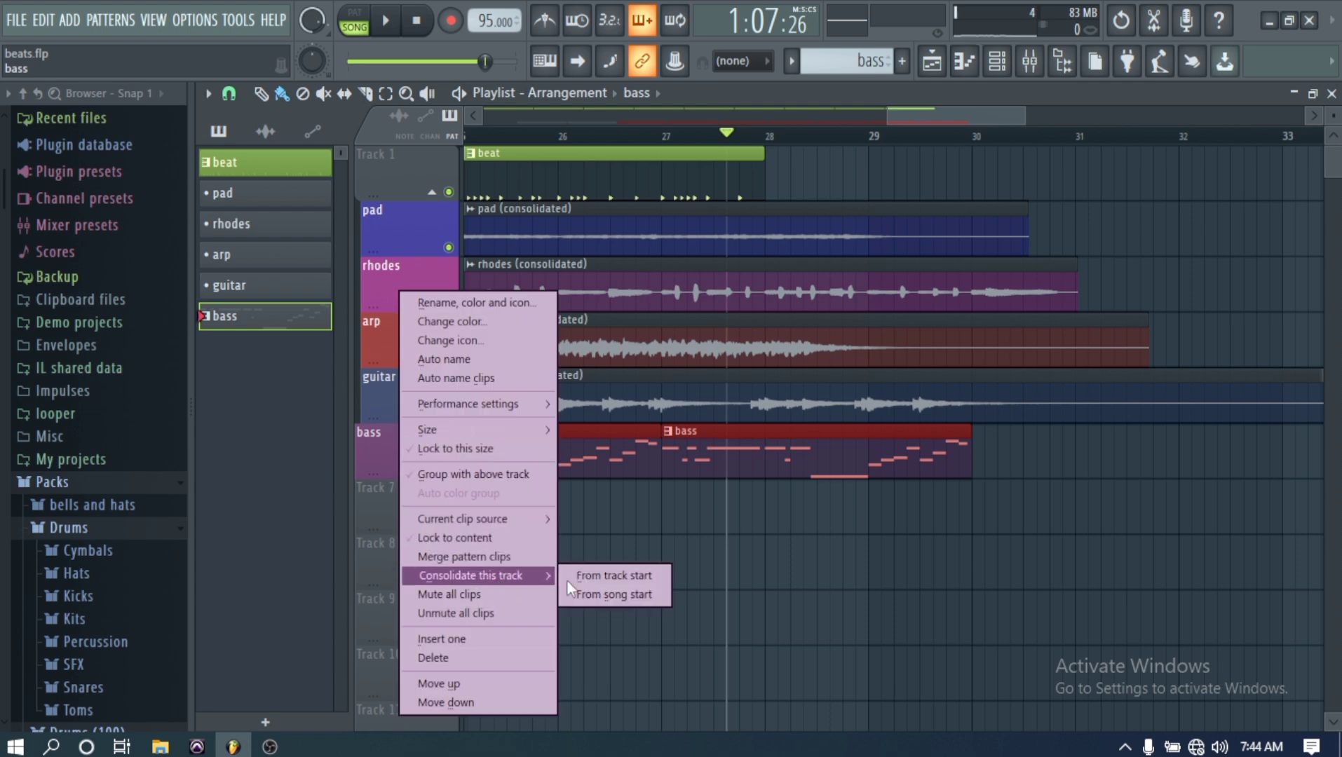
click(613, 590)
click(814, 544)
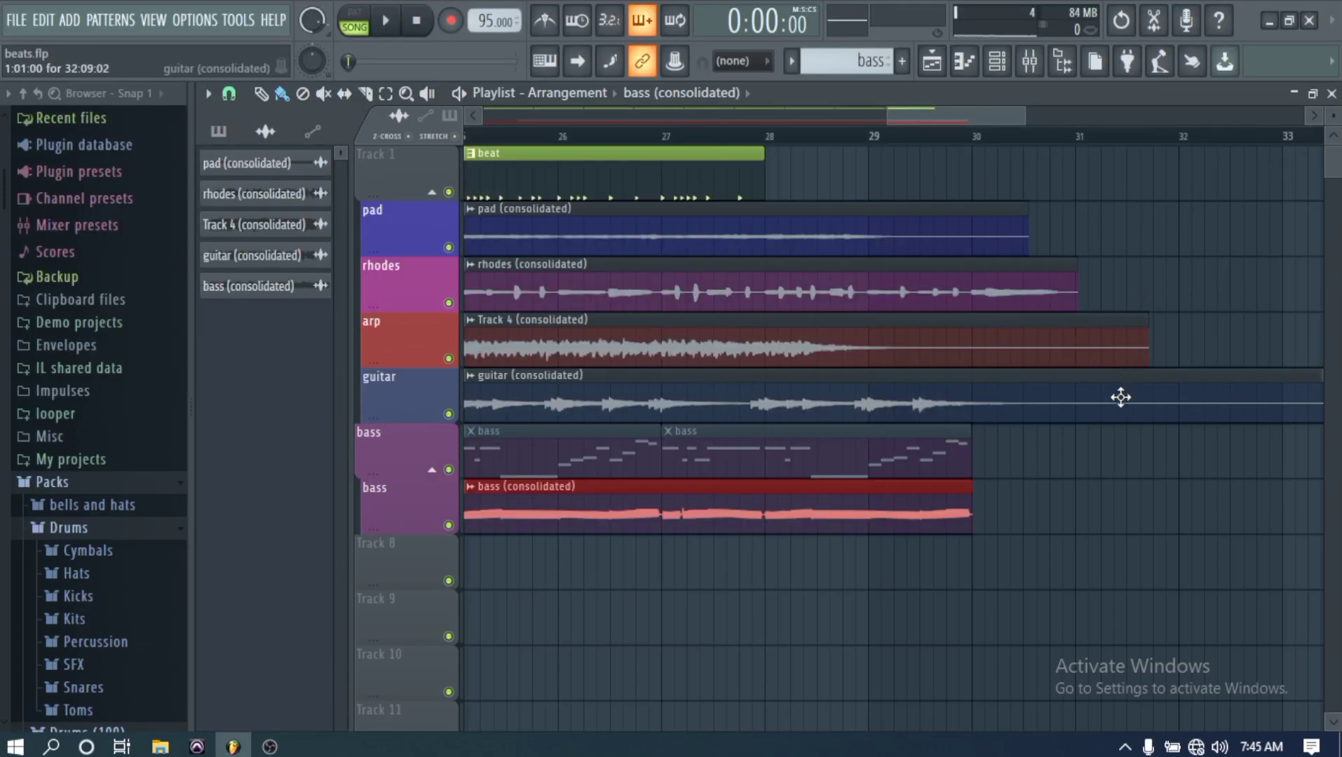
Delete the original bass track that holds the muted pattern clips, keeping the consolidated audio track
right_click(404, 439)
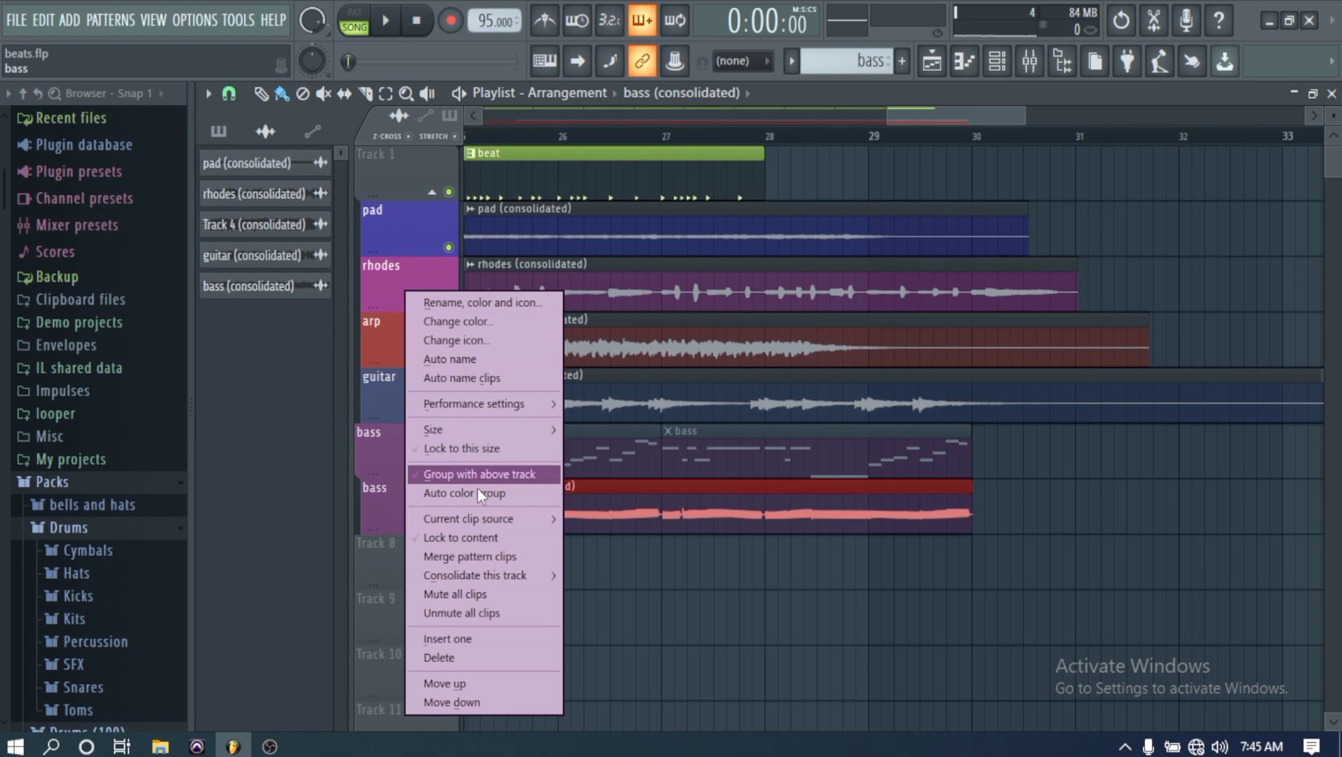
click(453, 655)
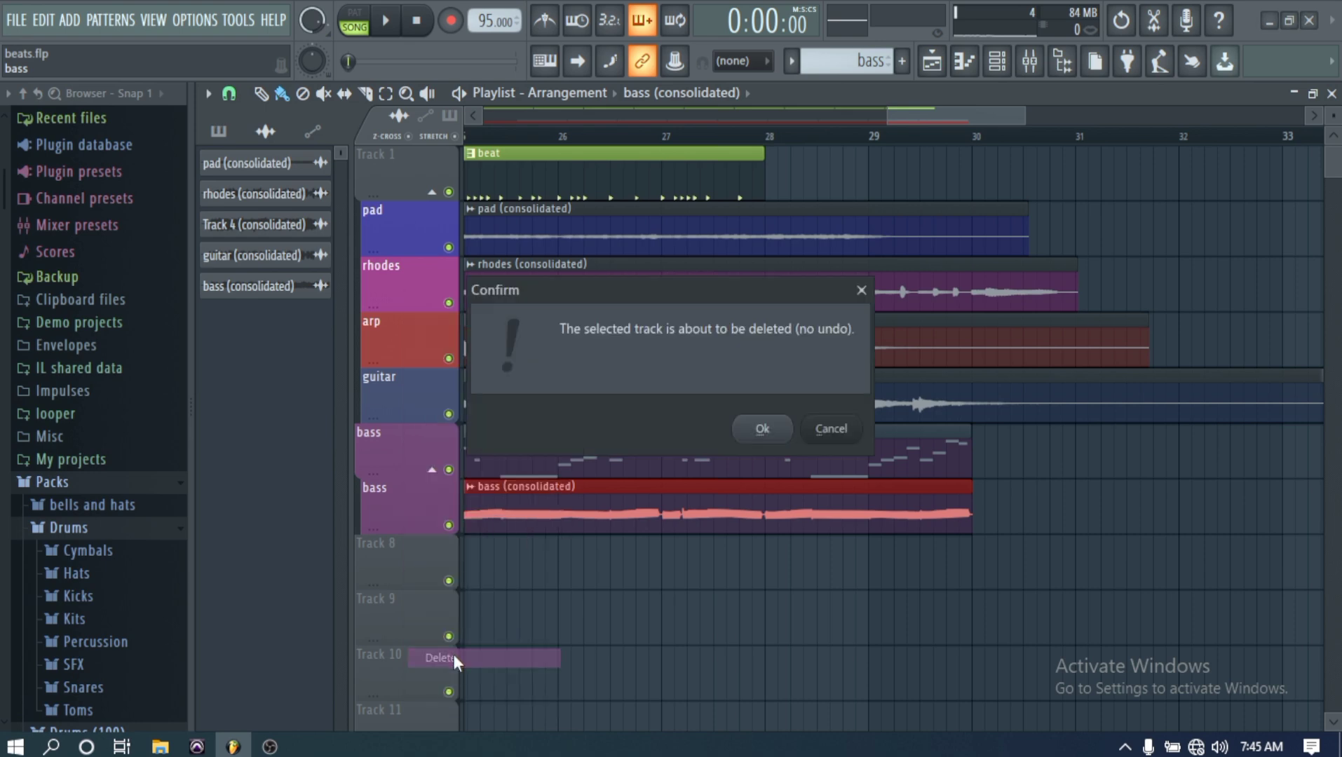
click(762, 430)
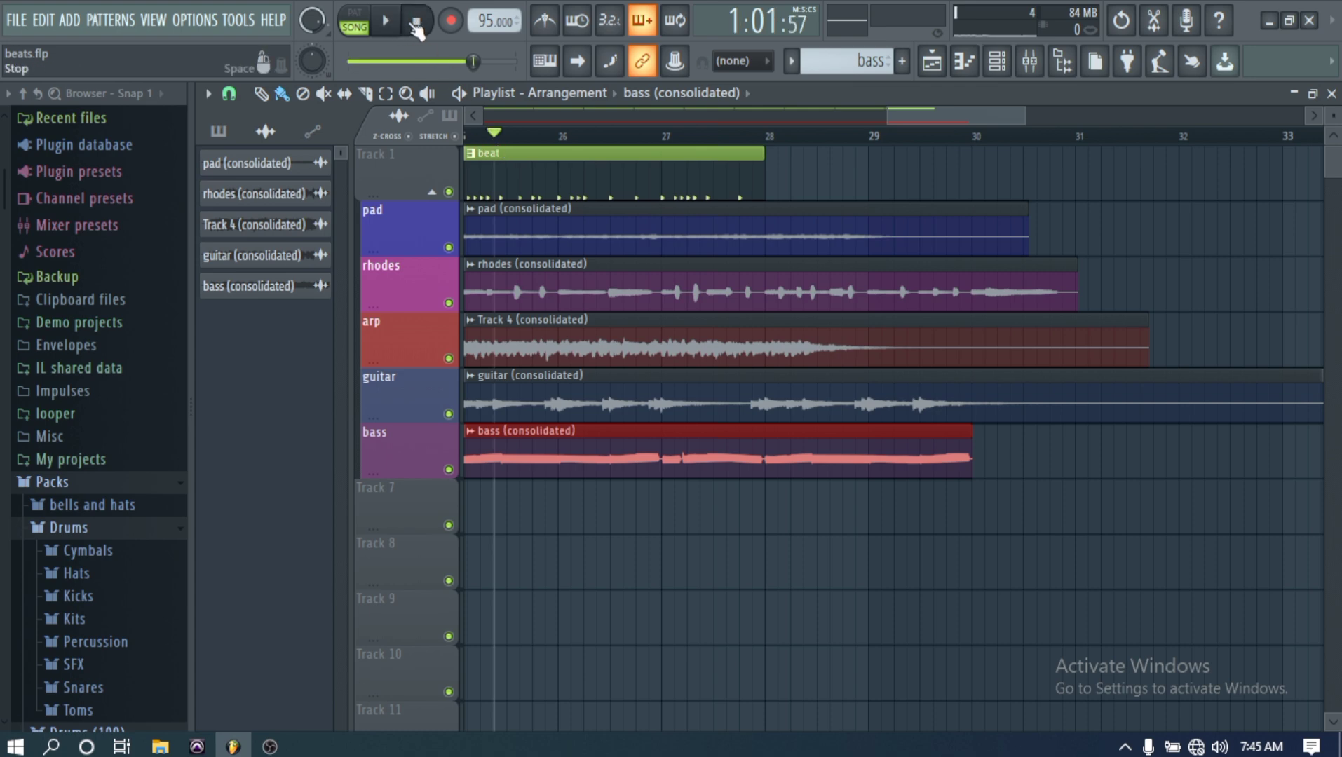
Play the song from bar 1 and set the consolidated bass clip's channel volume to 75% (-6.0 dB)
drag(865, 116, 450, 153)
click(385, 25)
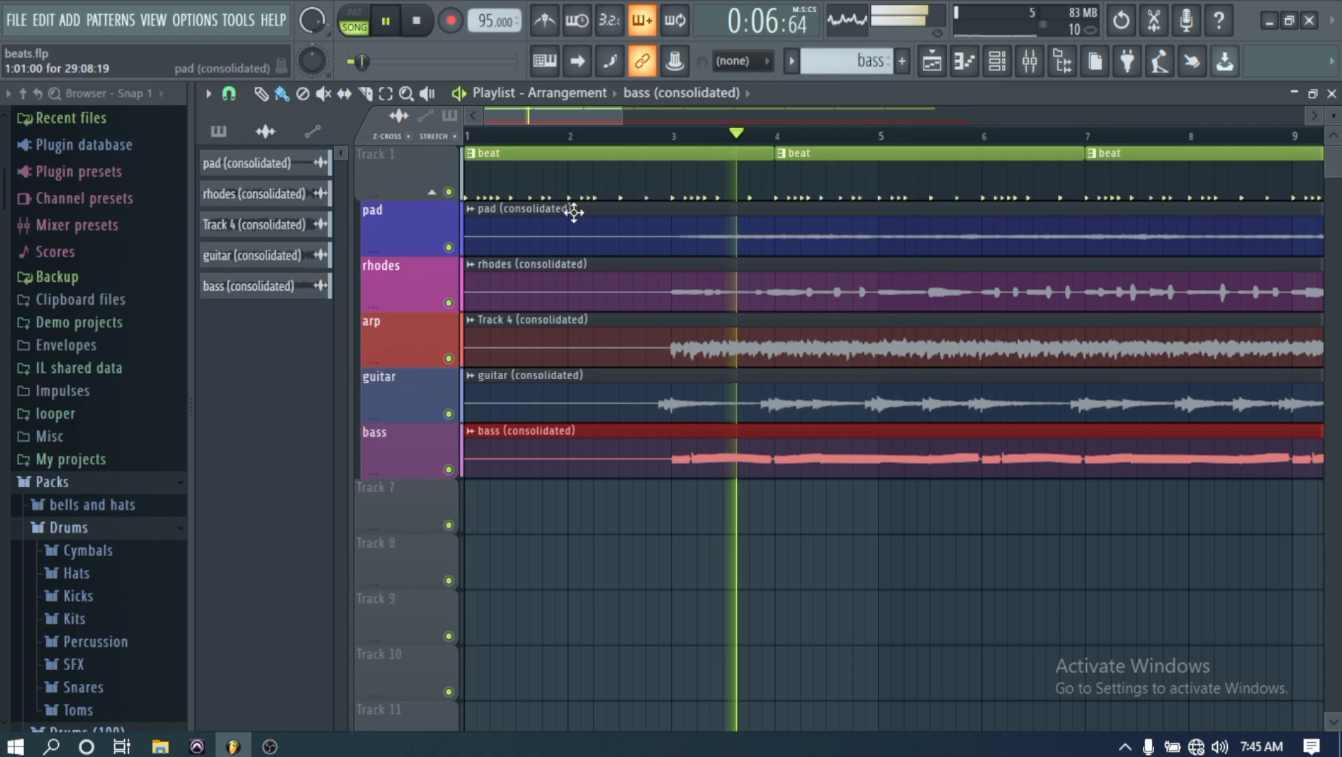
double_click(870, 466)
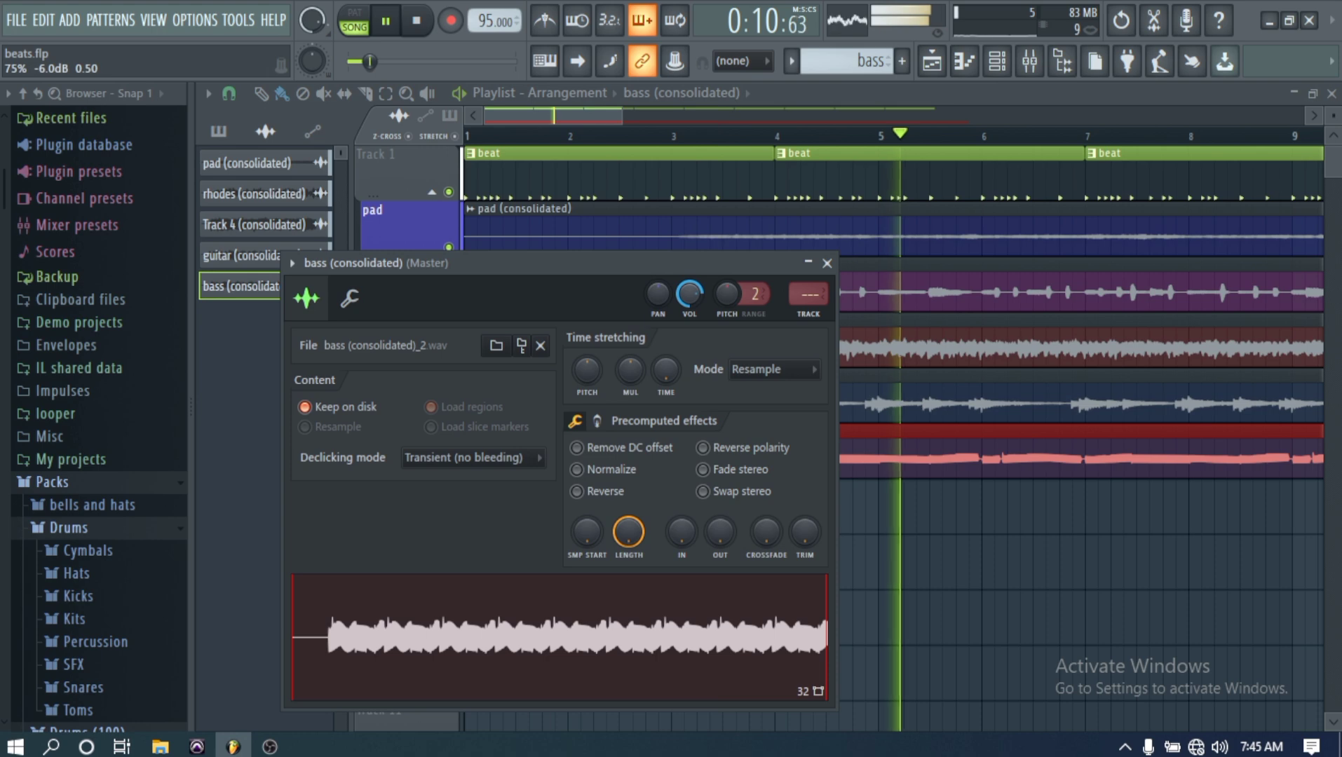
click(828, 264)
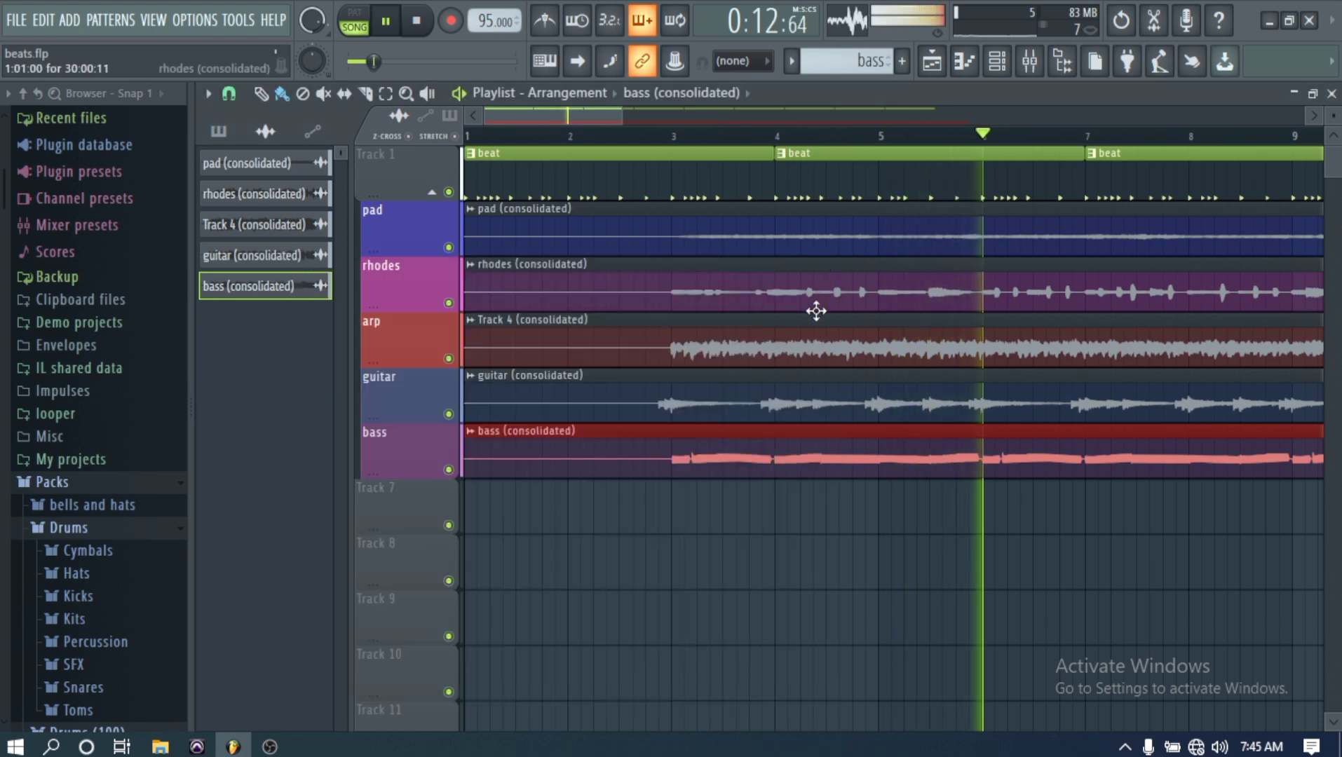
Lower the channel volume of the arp's consolidated clip to 38% (-16.4 dB) during playback
double_click(794, 356)
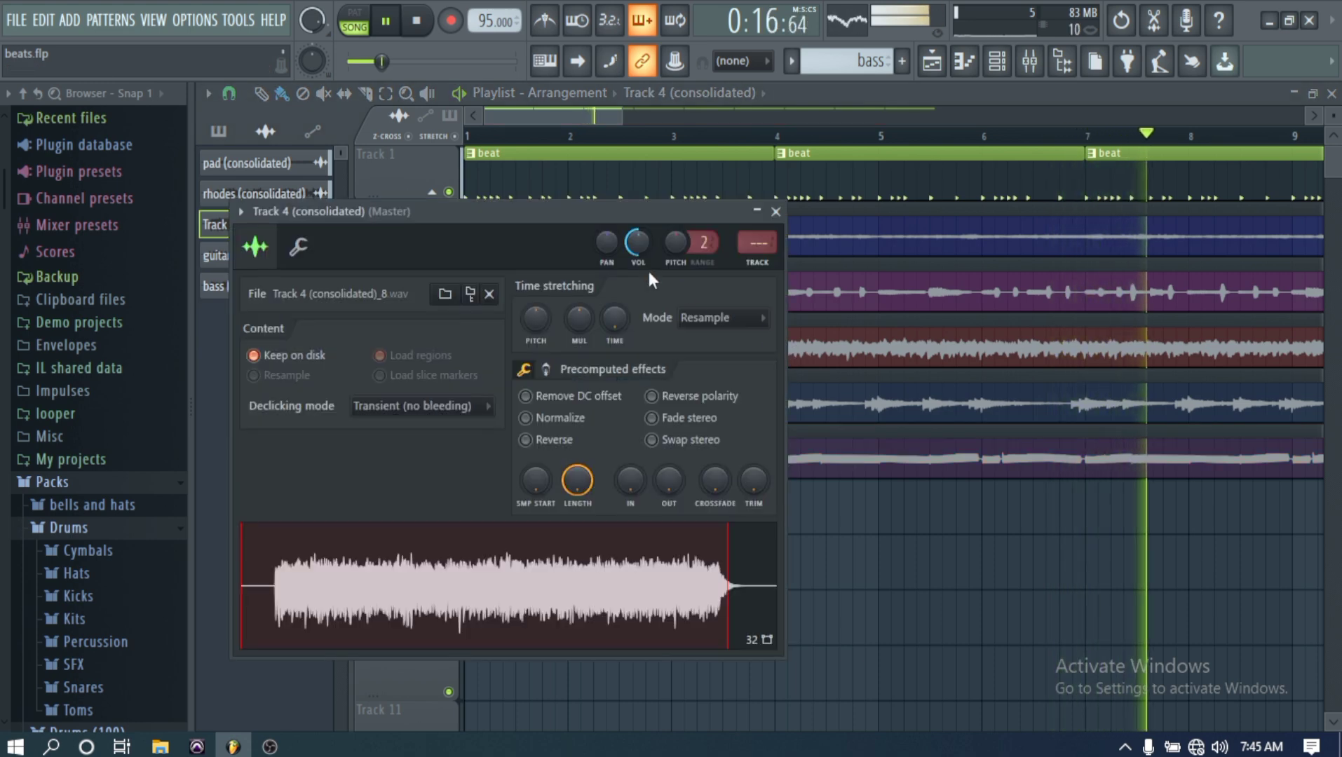
mouse_move(637, 243)
mouse_down()
mouse_move(638, 256)
mouse_move(637, 242)
mouse_up()
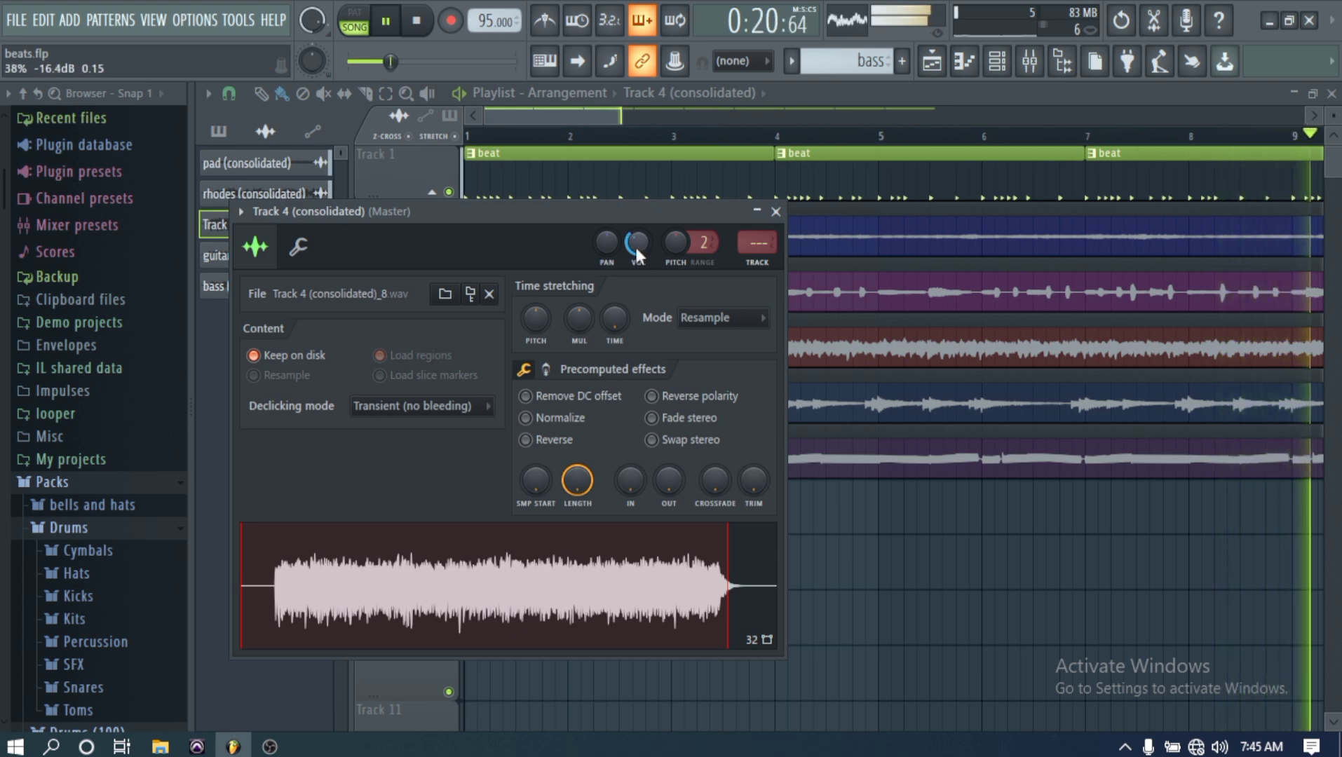
click(775, 211)
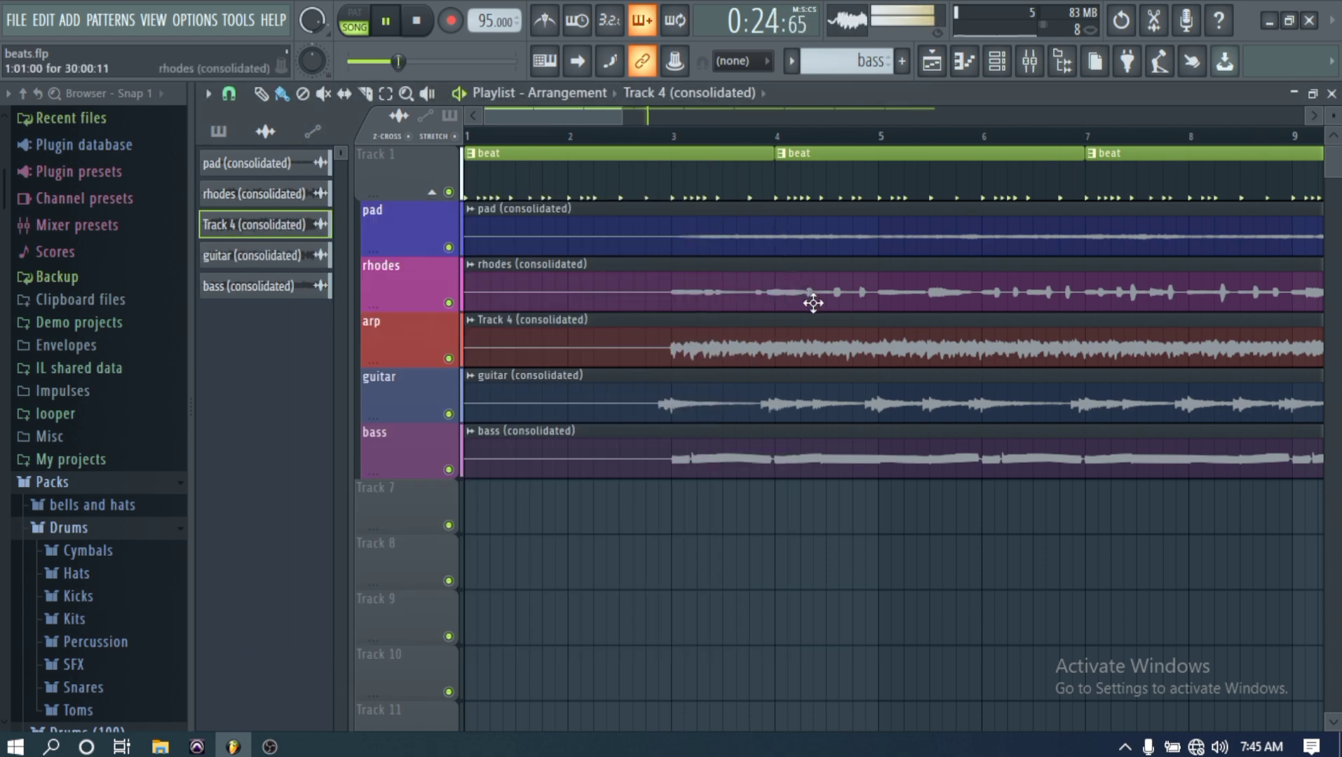
Check the channel settings of the consolidated pad and rhodes clips while the song plays
double_click(809, 236)
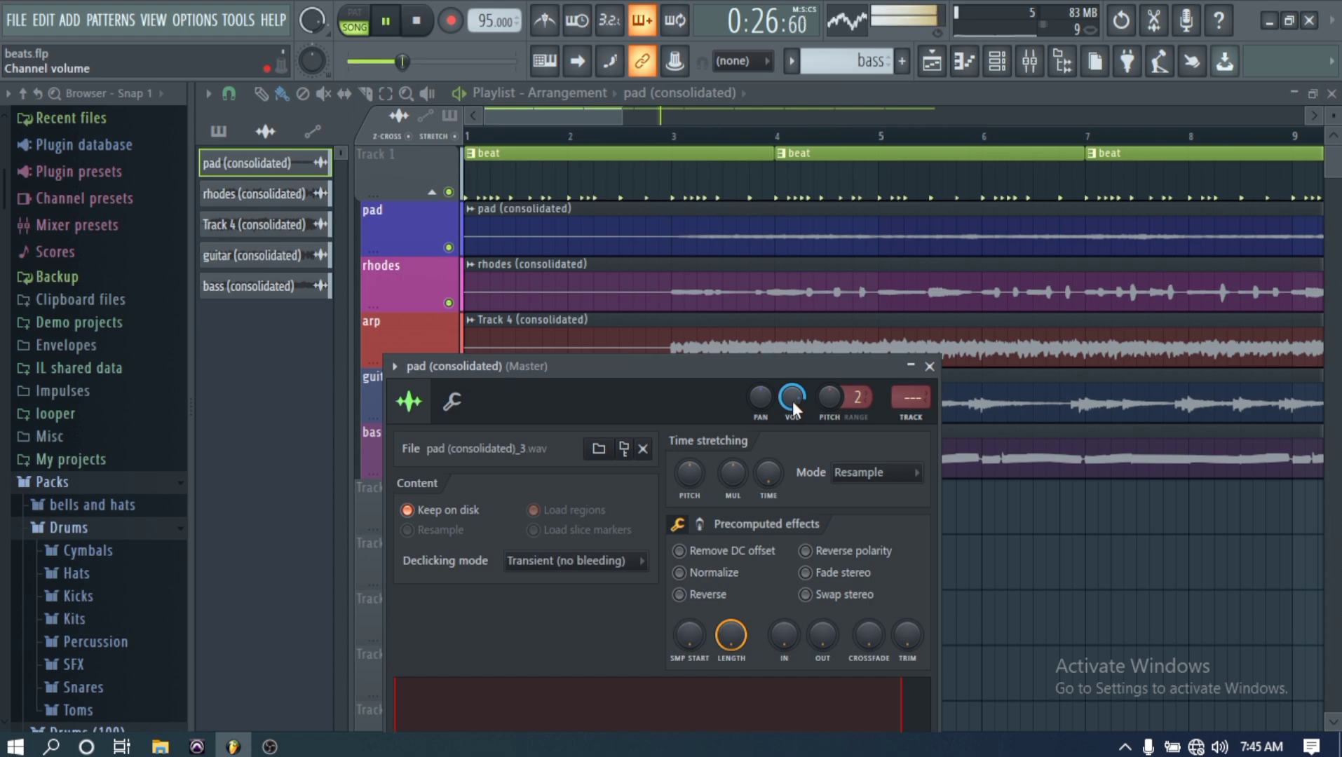
click(929, 366)
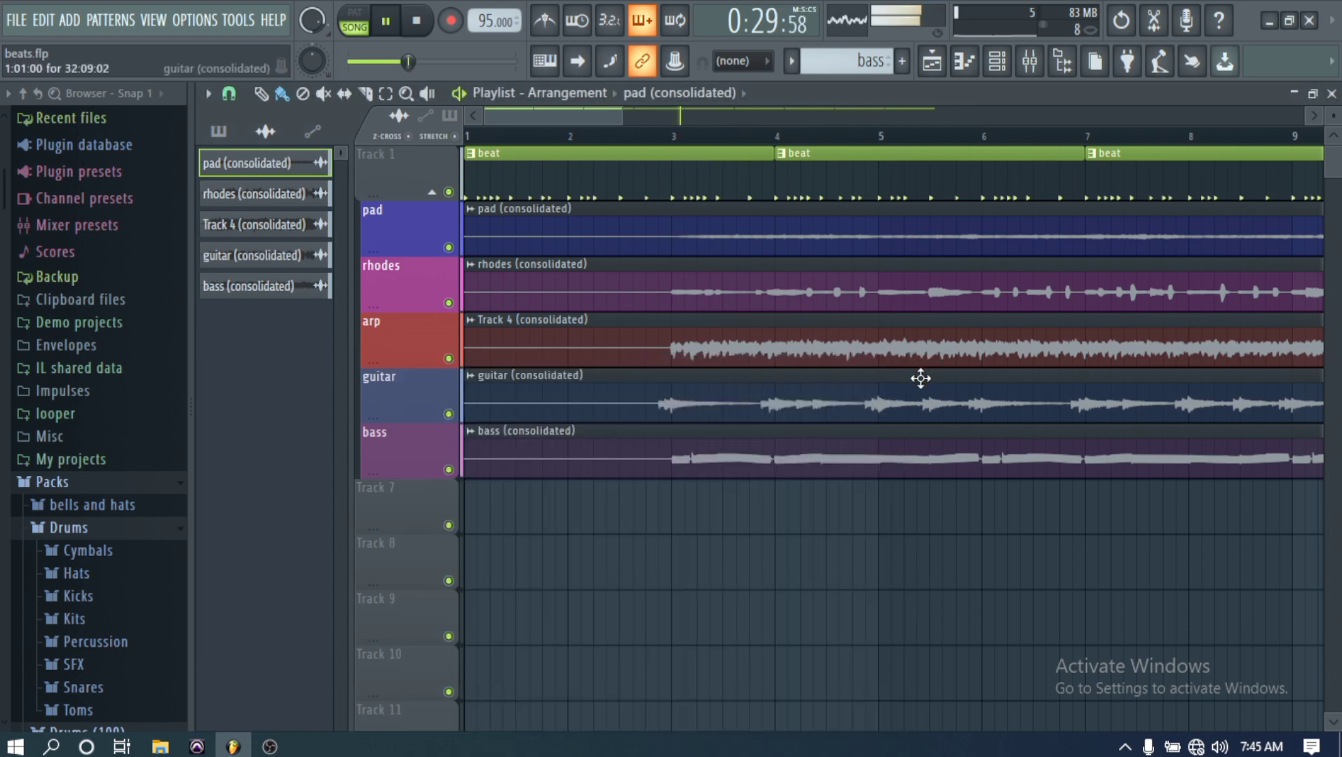
click(387, 285)
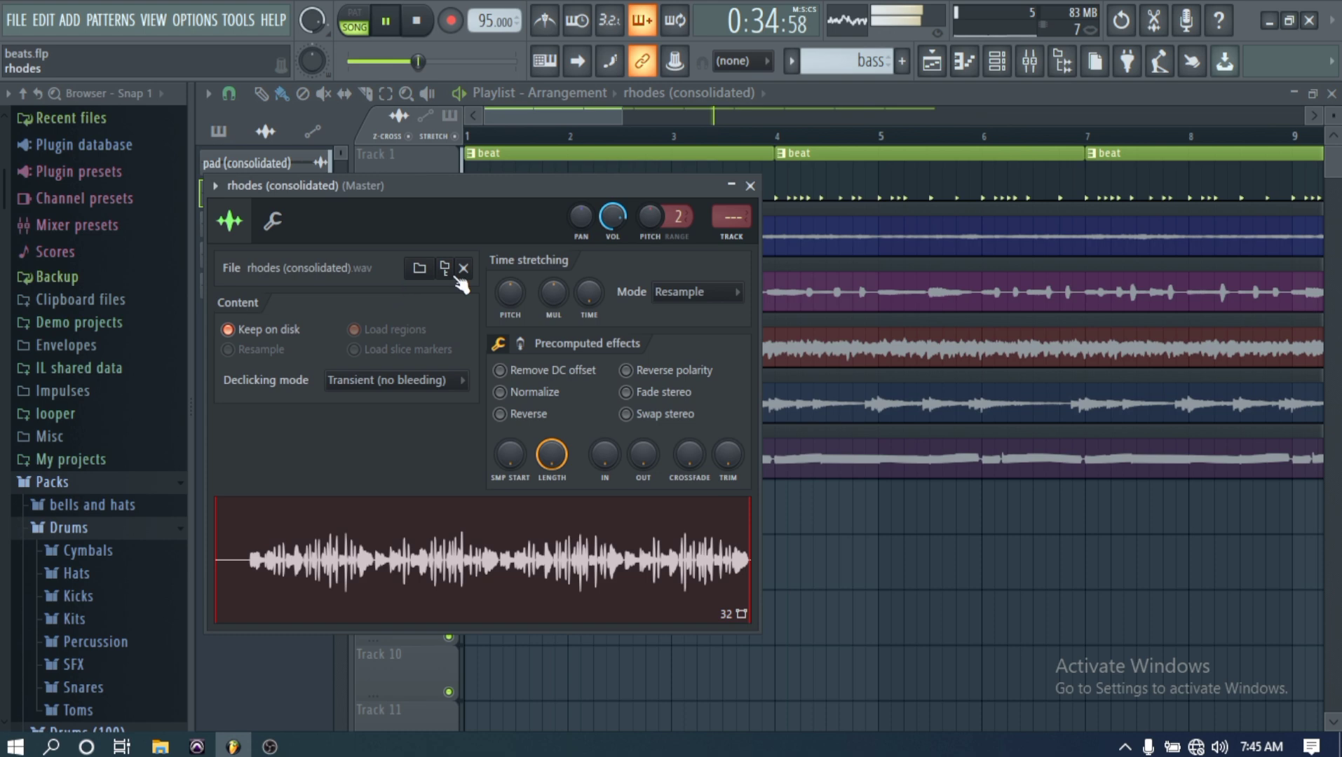
click(750, 186)
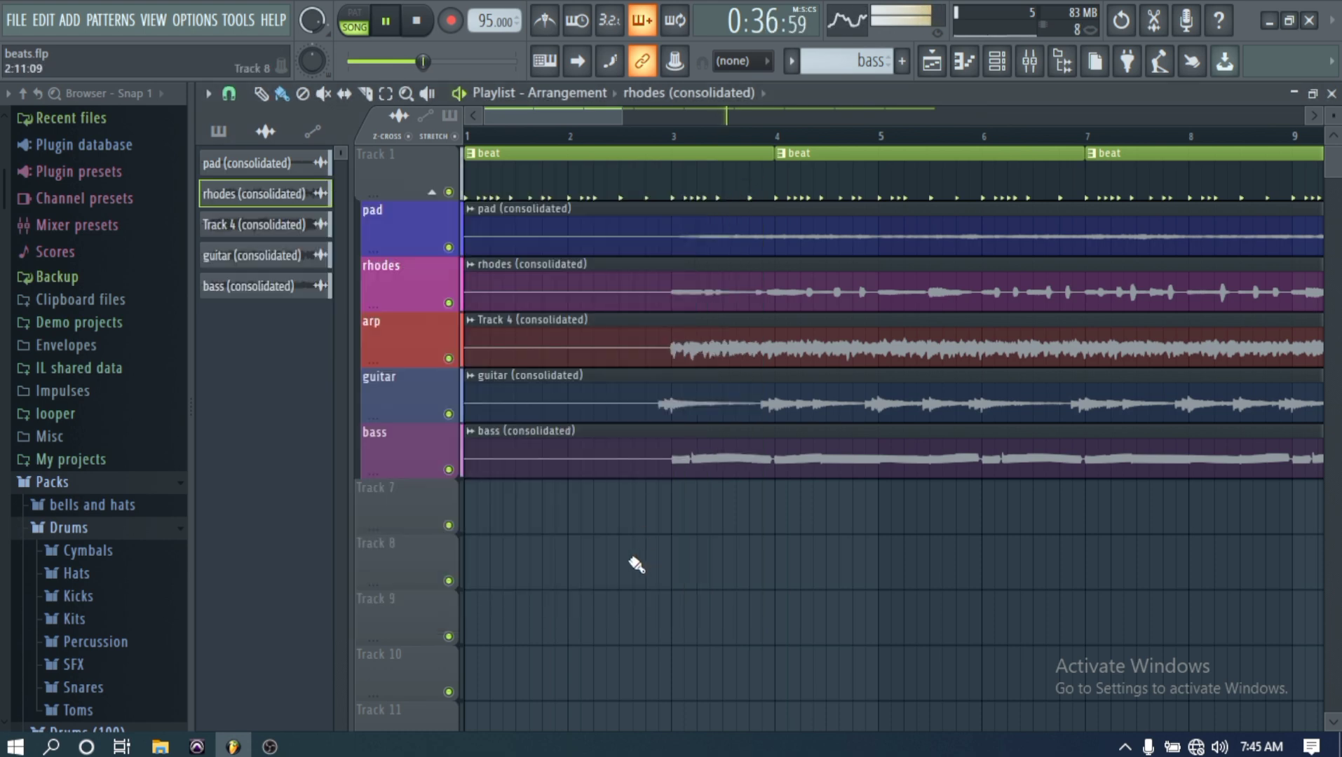
Stop playback and save the project
click(417, 22)
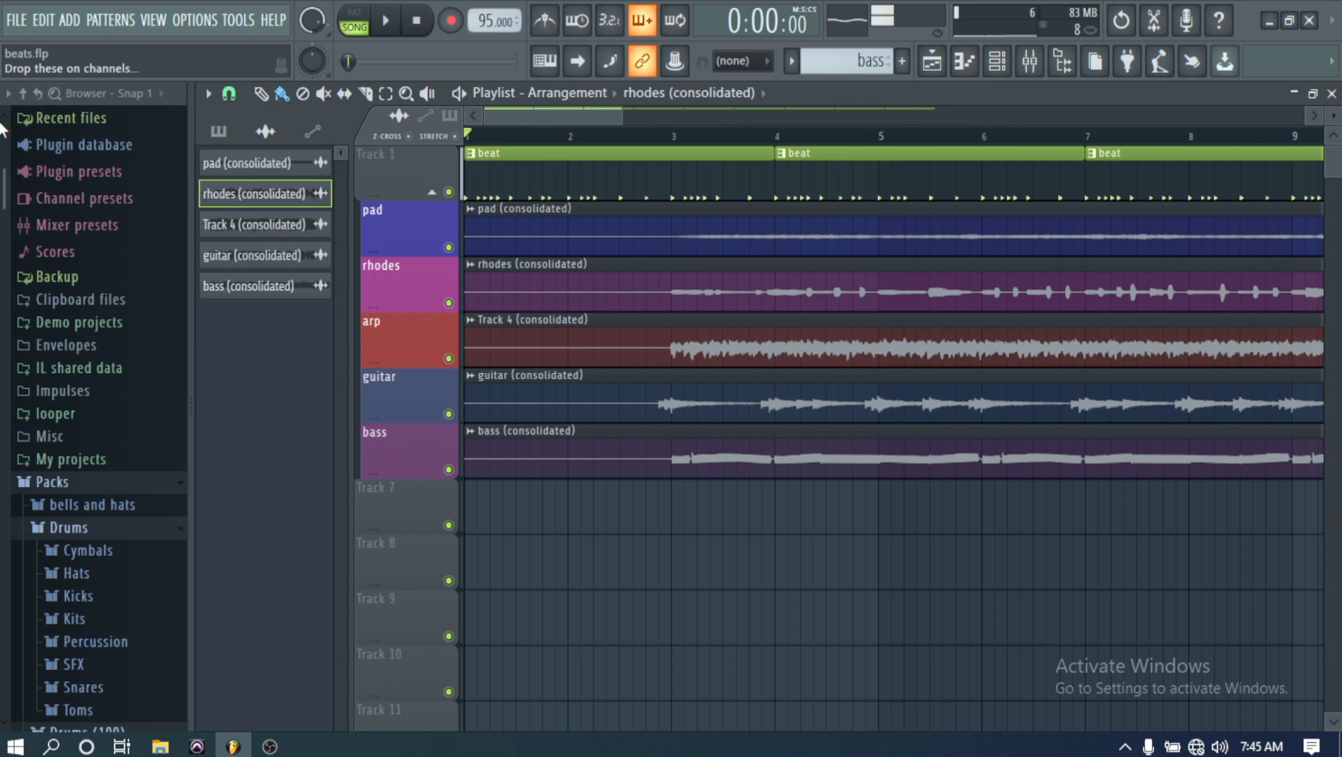
click(27, 28)
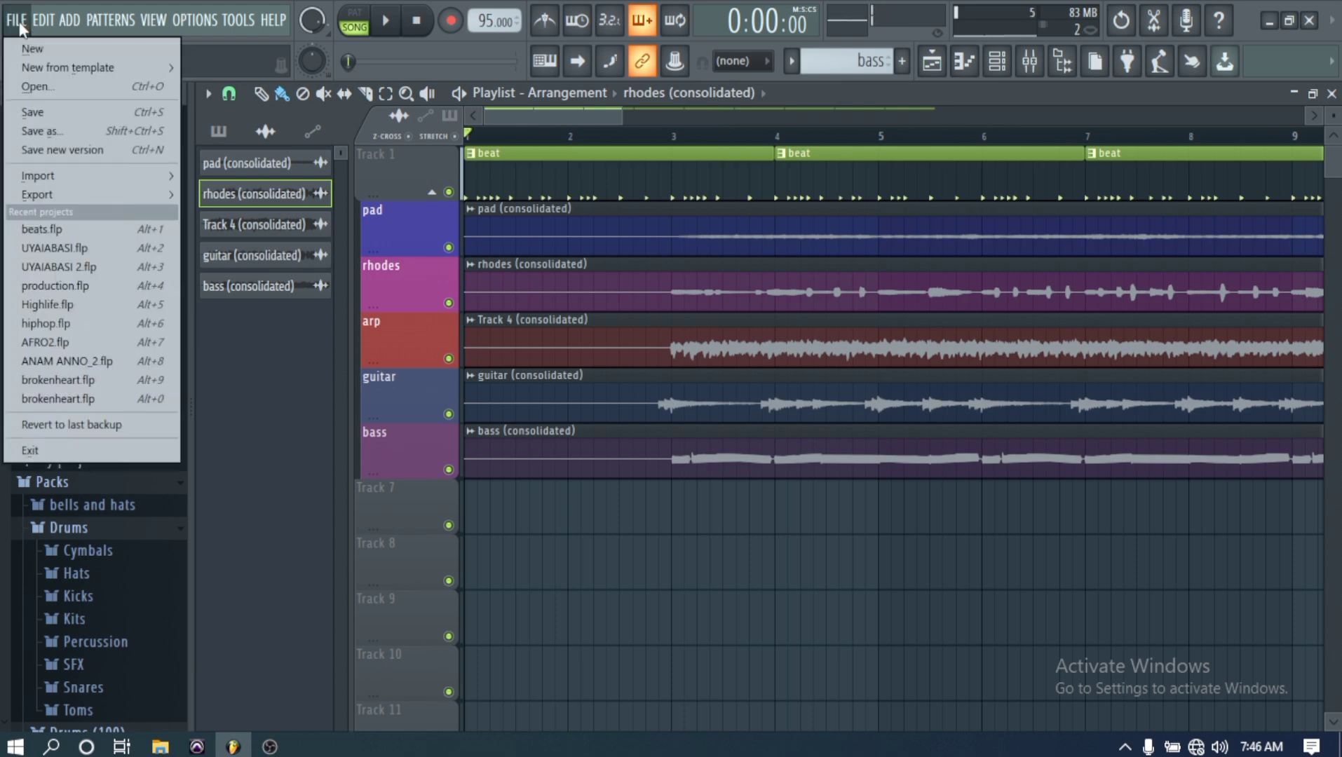
click(41, 112)
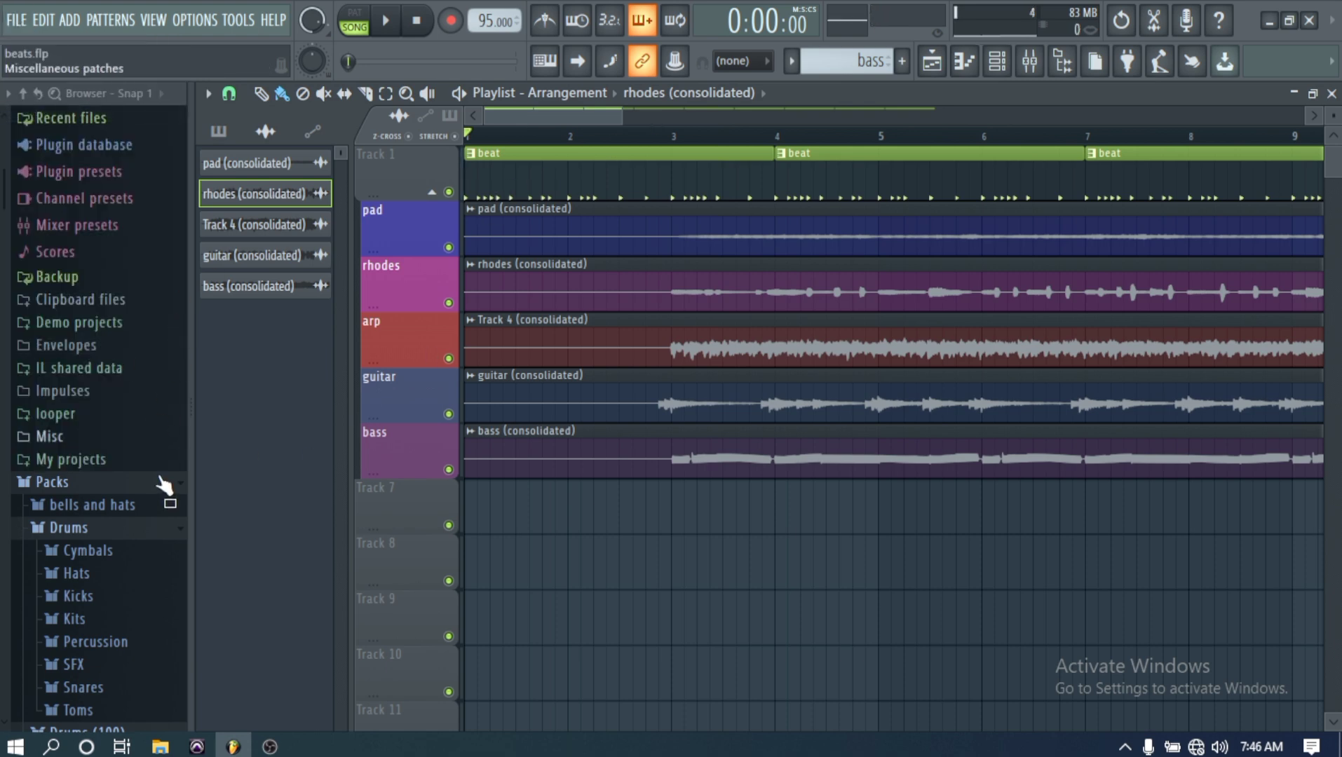